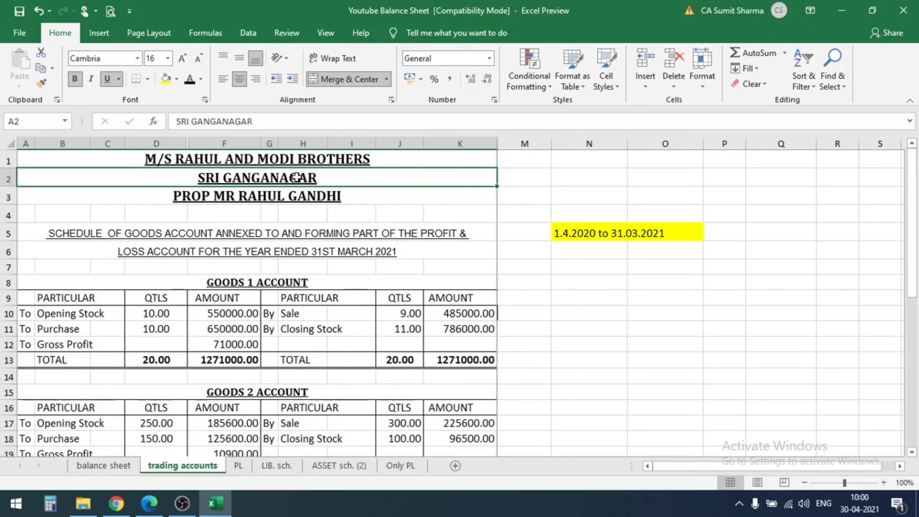
Check the firm's heading lines and enter MSME in cell N2 of the trading accounts sheet
{"action": "left_click", "coordinate": [273, 195]}
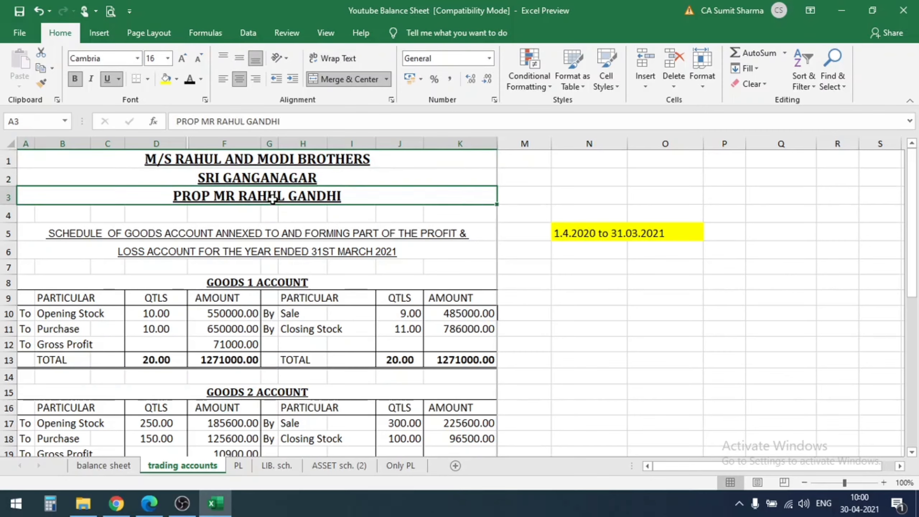
{"action": "left_click", "coordinate": [270, 160]}
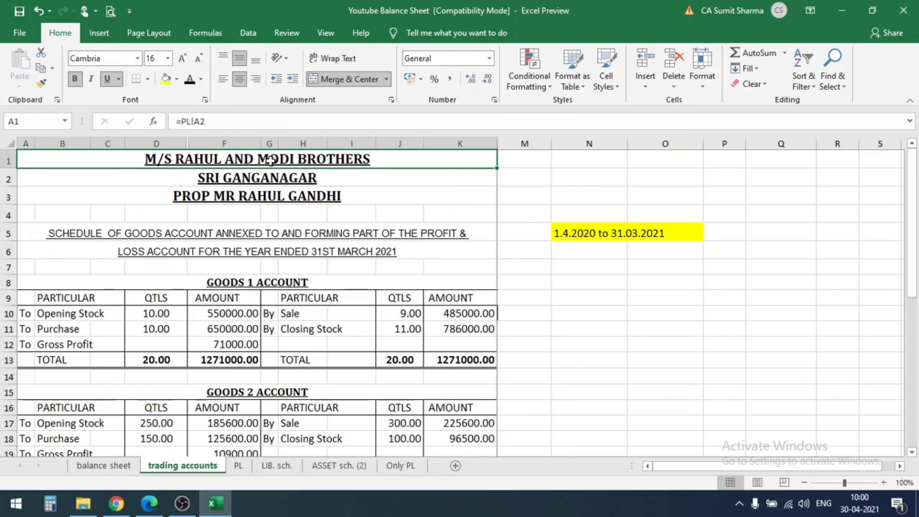
{"action": "left_click", "coordinate": [577, 177]}
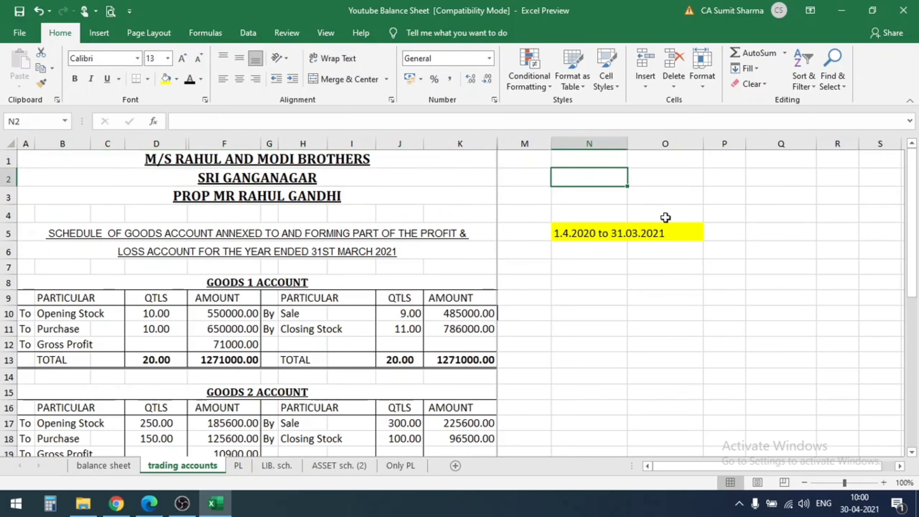
{"action": "type", "text": "MSME"}
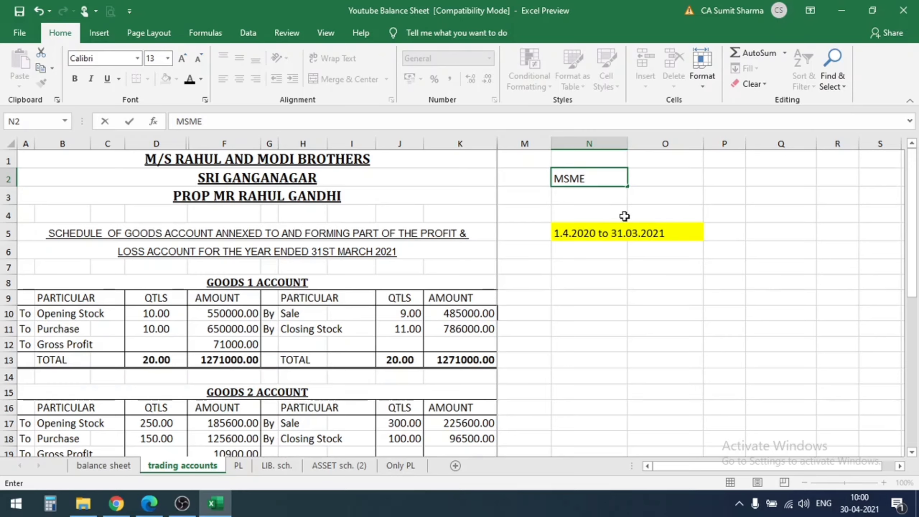
{"action": "left_click", "coordinate": [572, 195]}
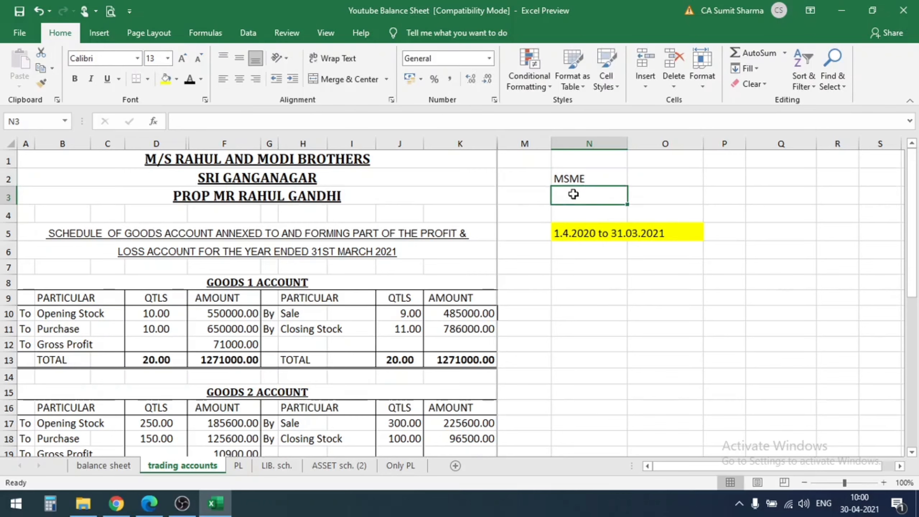
{"action": "left_click", "coordinate": [575, 179]}
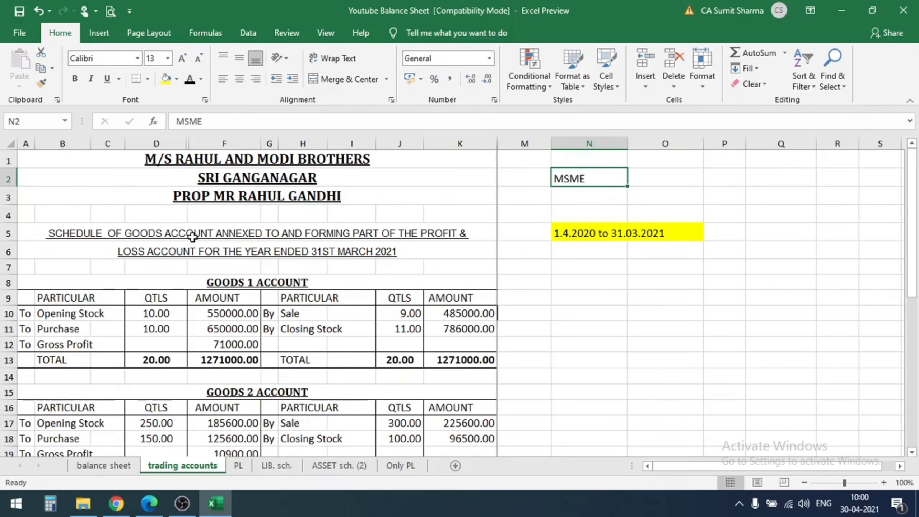
Review the schedule title, the Goods 1 and Goods 2 account headings, the Goods 1 column headers and the highlighted accounting period
{"action": "left_click_drag", "start_coordinate": [195, 233], "coordinate": [195, 245]}
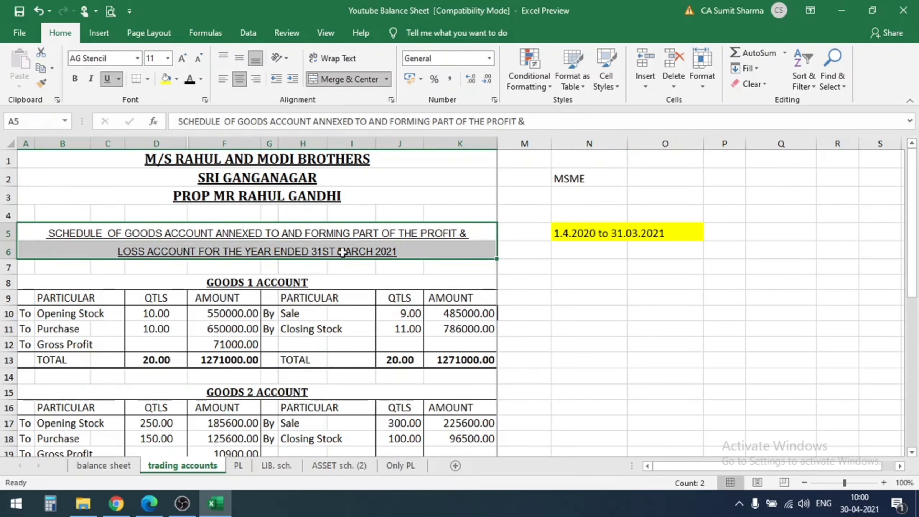
{"action": "scroll", "coordinate": [343, 253], "scroll_direction": "down", "scroll_amount": 1}
{"action": "left_click", "coordinate": [249, 229]}
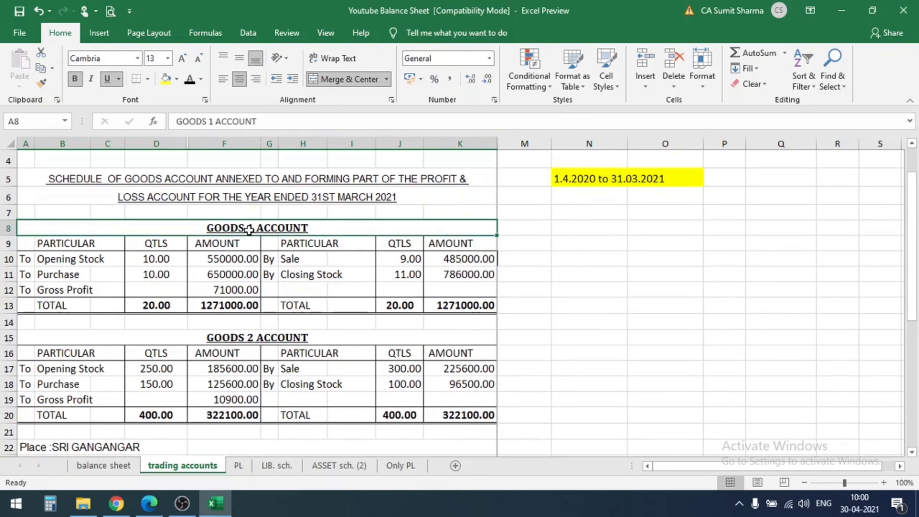
{"action": "left_click", "coordinate": [240, 337]}
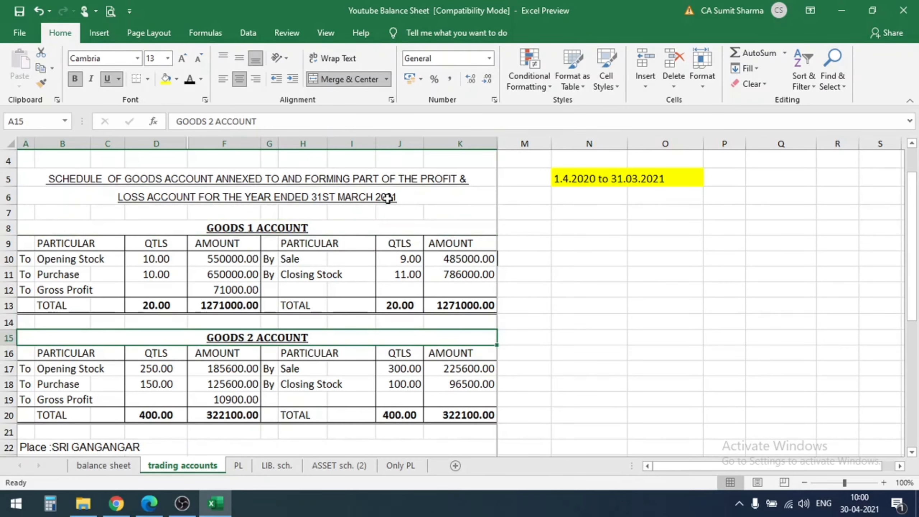
{"action": "left_click", "coordinate": [229, 232]}
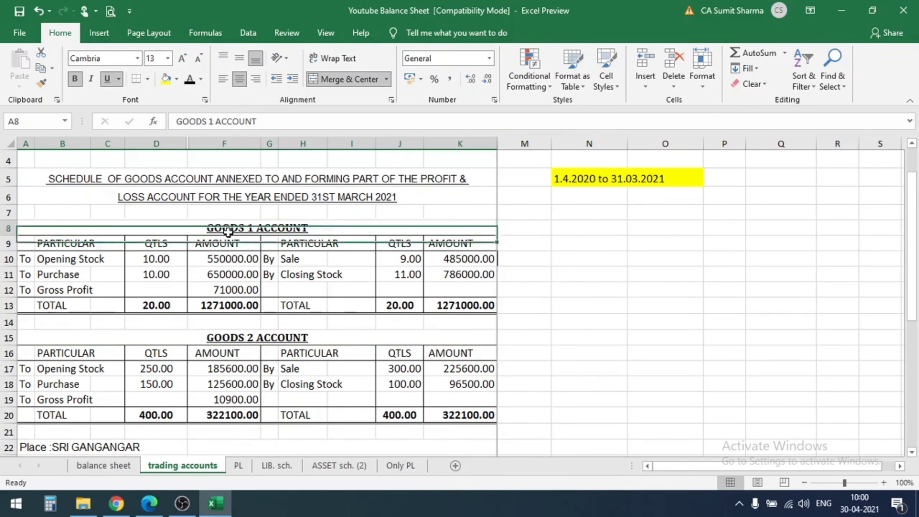
{"action": "left_click", "coordinate": [232, 334]}
{"action": "left_click", "coordinate": [215, 228]}
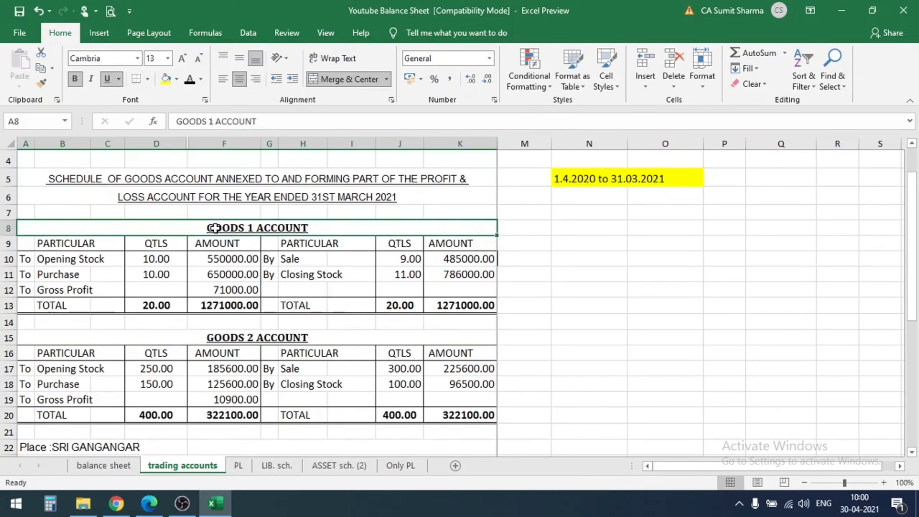
{"action": "left_click", "coordinate": [84, 248]}
{"action": "left_click", "coordinate": [156, 248]}
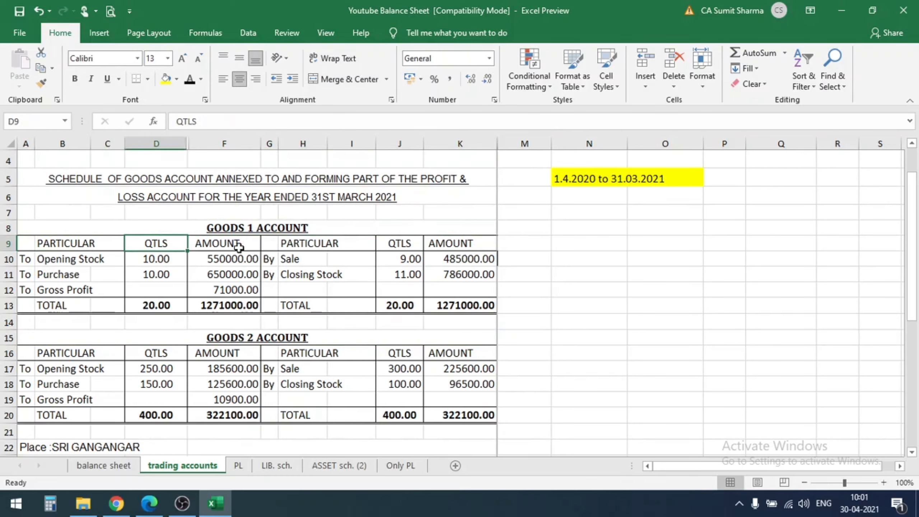
{"action": "left_click", "coordinate": [239, 248]}
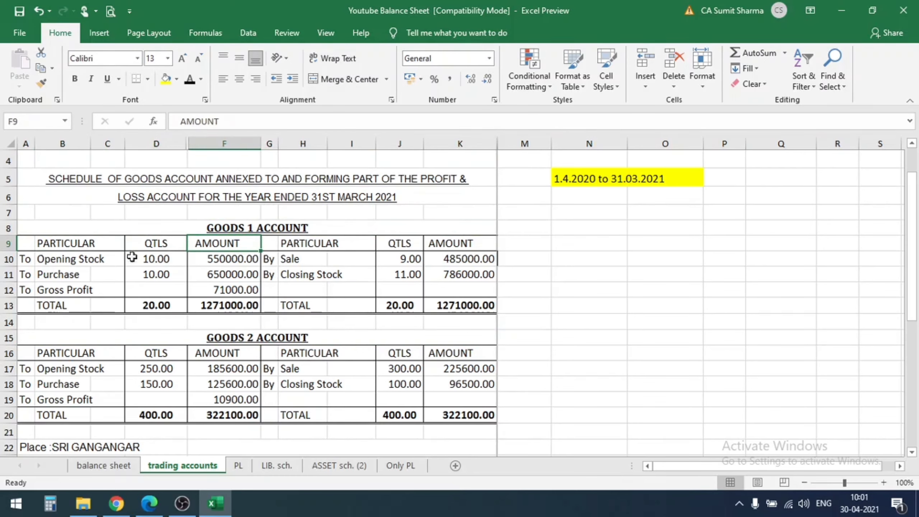
{"action": "left_click", "coordinate": [561, 177]}
{"action": "left_click_drag", "start_coordinate": [560, 176], "coordinate": [634, 183]}
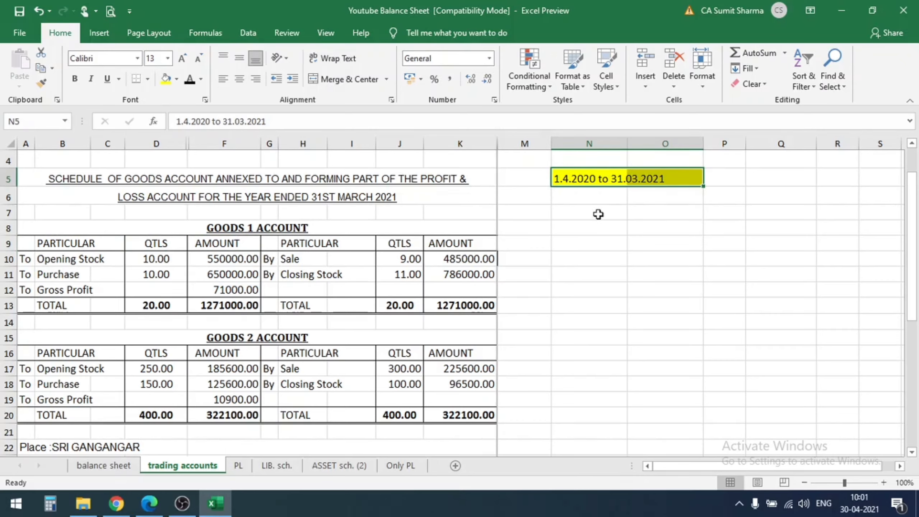
Examine the Goods 1 account's opening stock, purchase, sale and closing stock entries, and the gross profit formula
{"action": "left_click", "coordinate": [53, 259]}
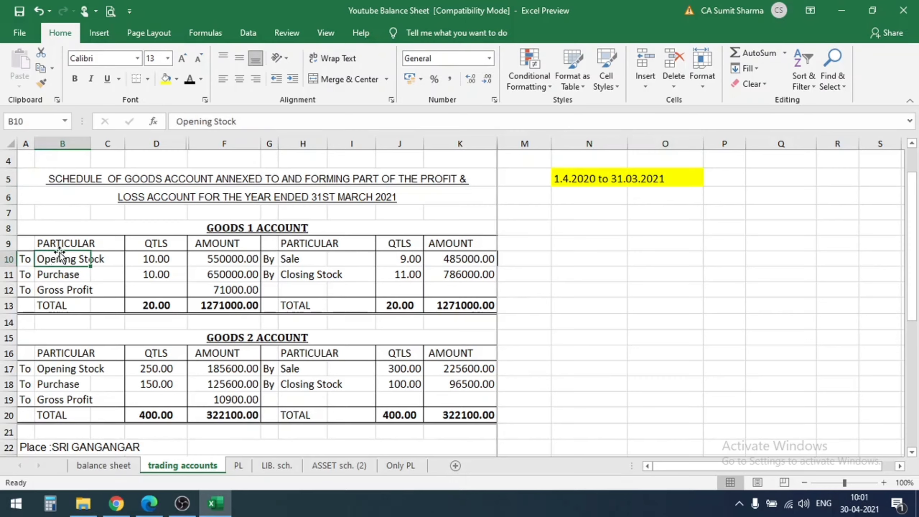
{"action": "left_click", "coordinate": [146, 258]}
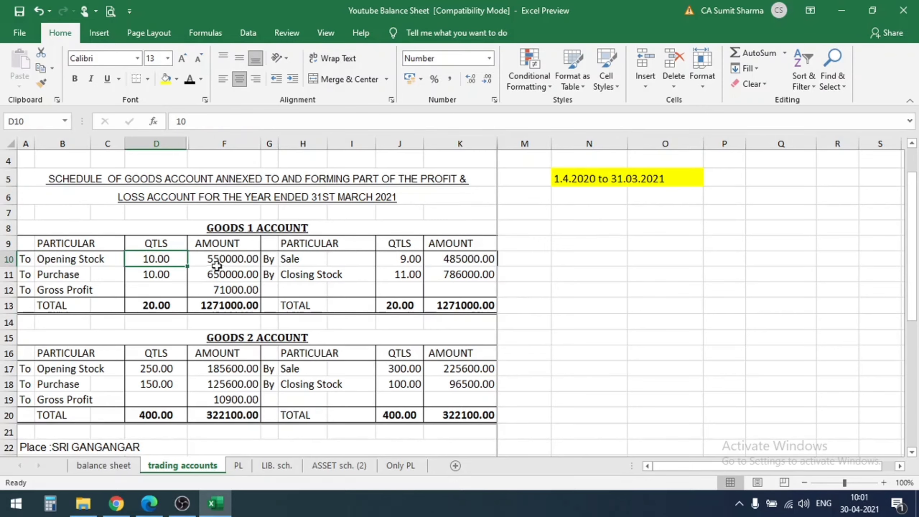
{"action": "left_click", "coordinate": [221, 260]}
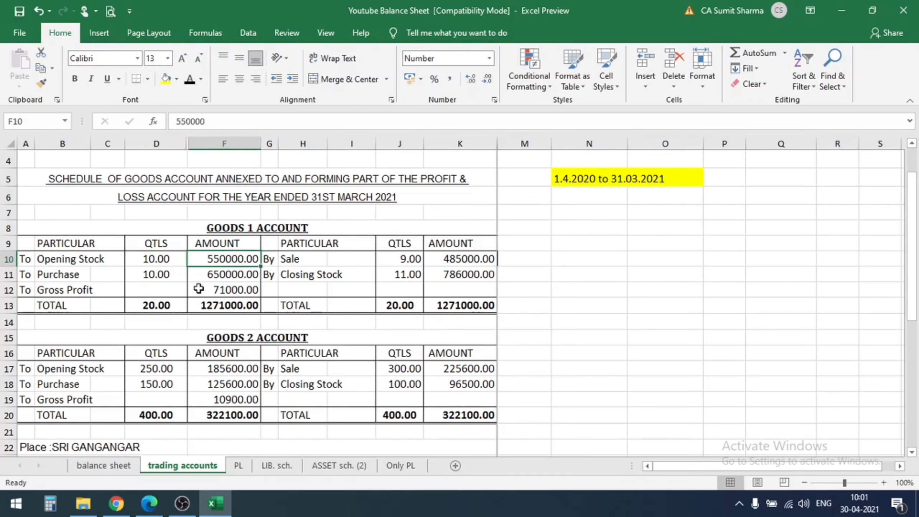
{"action": "left_click", "coordinate": [81, 278]}
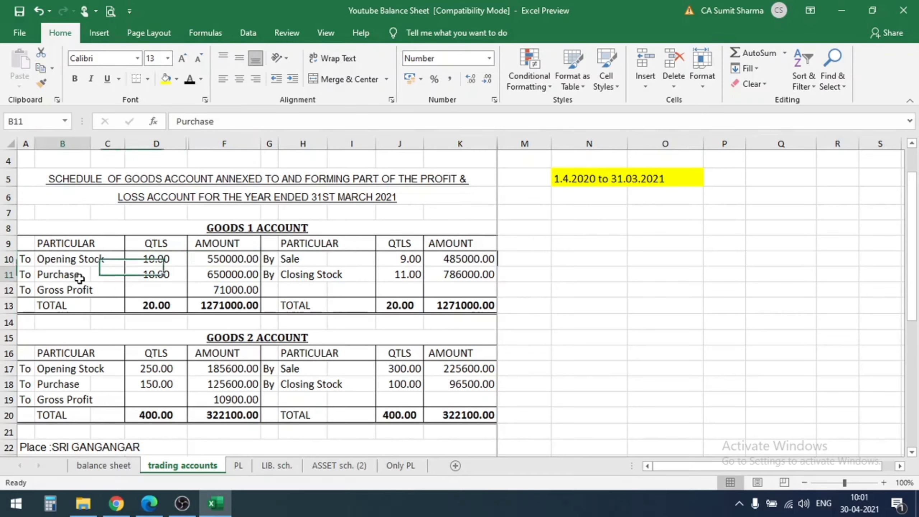
{"action": "left_click", "coordinate": [135, 275]}
{"action": "left_click", "coordinate": [231, 273]}
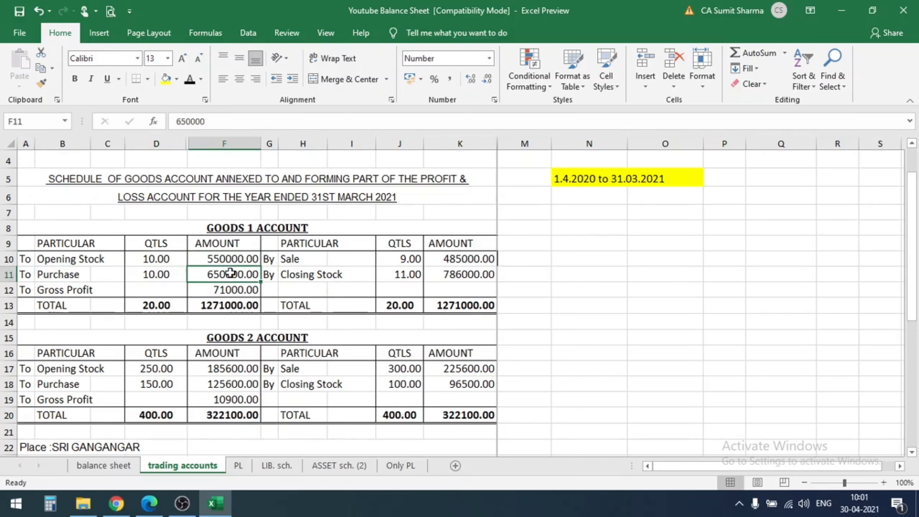
{"action": "left_click", "coordinate": [403, 259]}
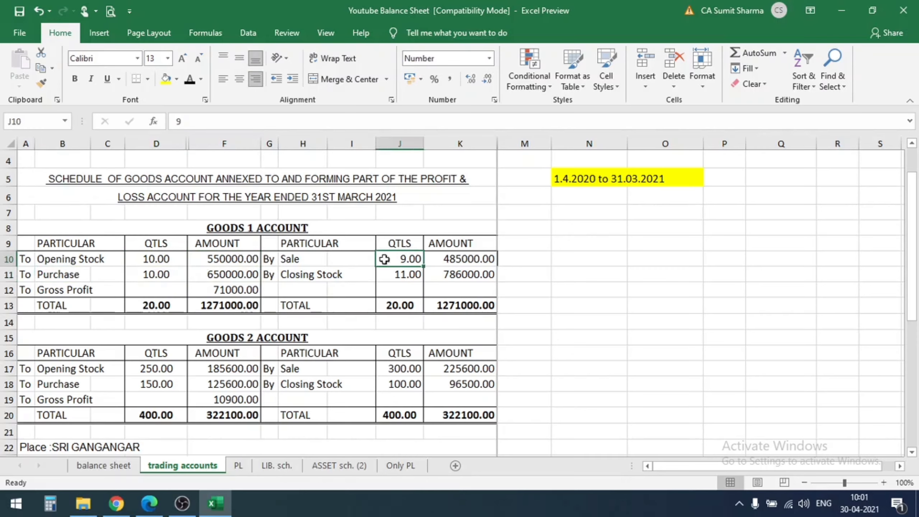
{"action": "left_click", "coordinate": [290, 259]}
{"action": "left_click", "coordinate": [460, 259]}
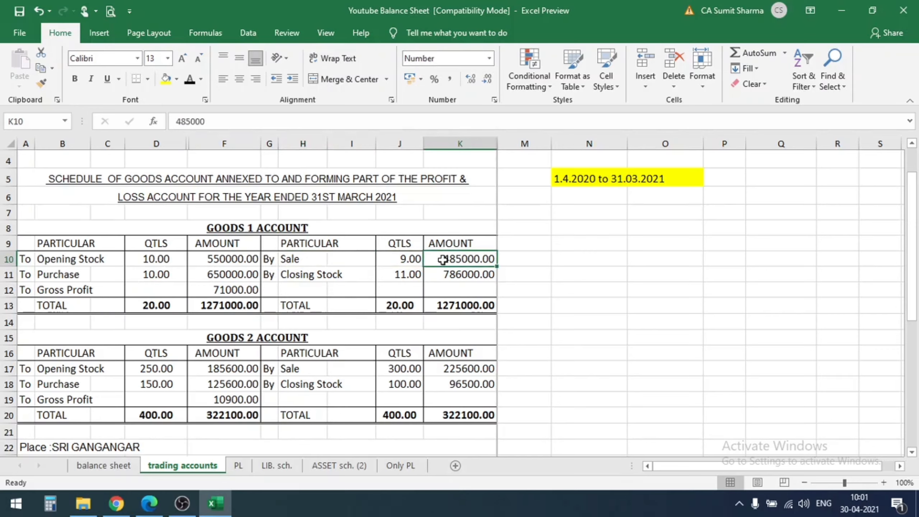
{"action": "left_click", "coordinate": [287, 277]}
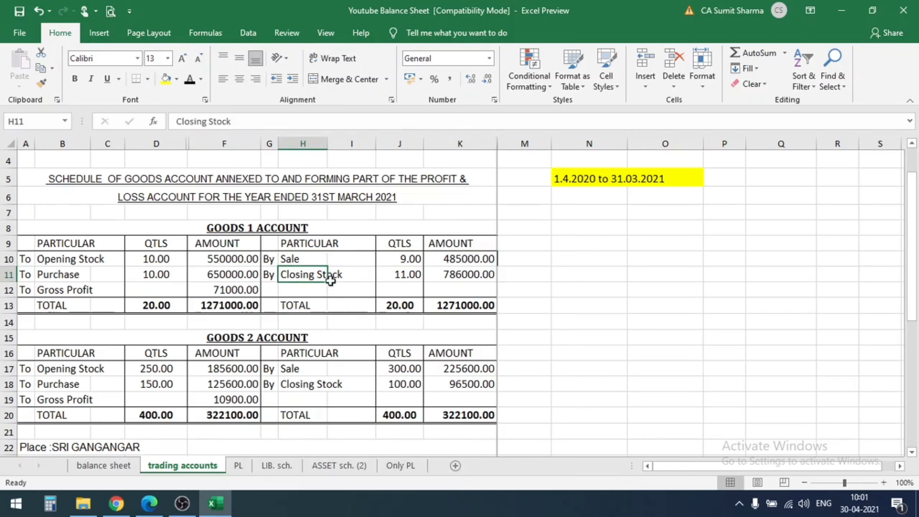
{"action": "left_click", "coordinate": [399, 275]}
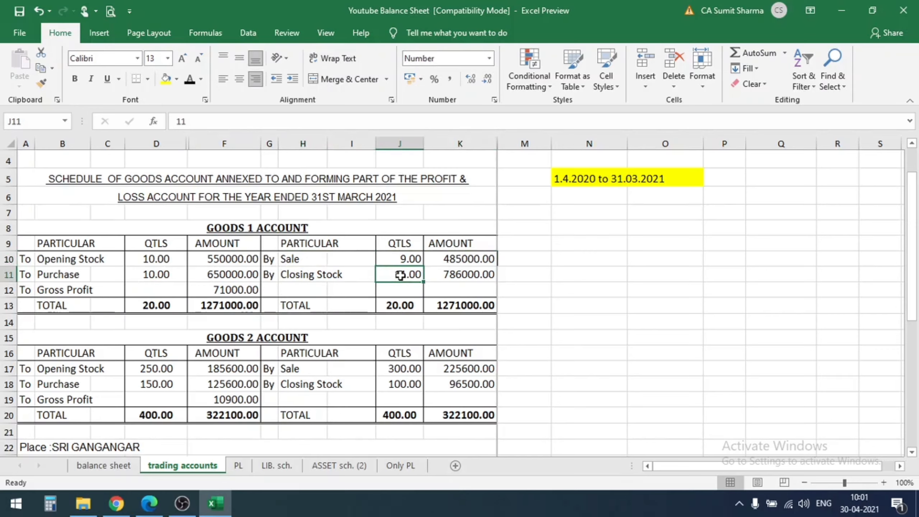
{"action": "left_click", "coordinate": [467, 277]}
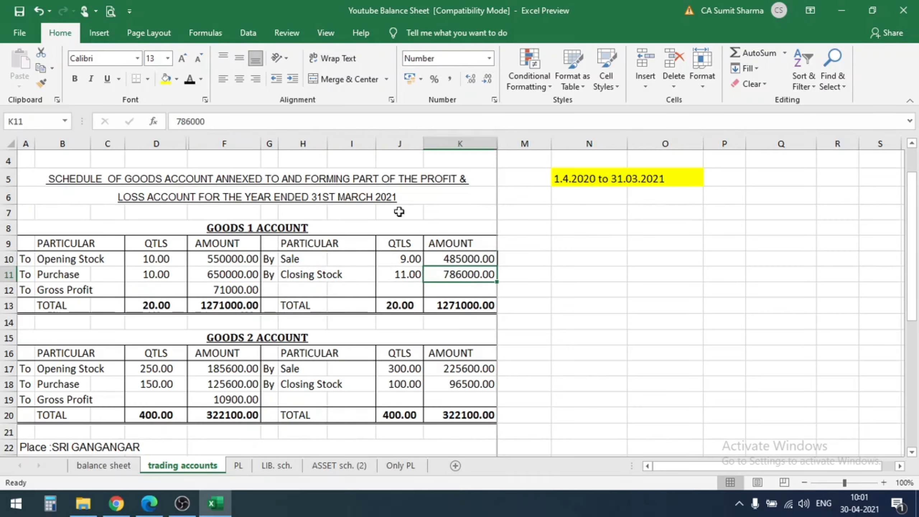
{"action": "left_click", "coordinate": [222, 292]}
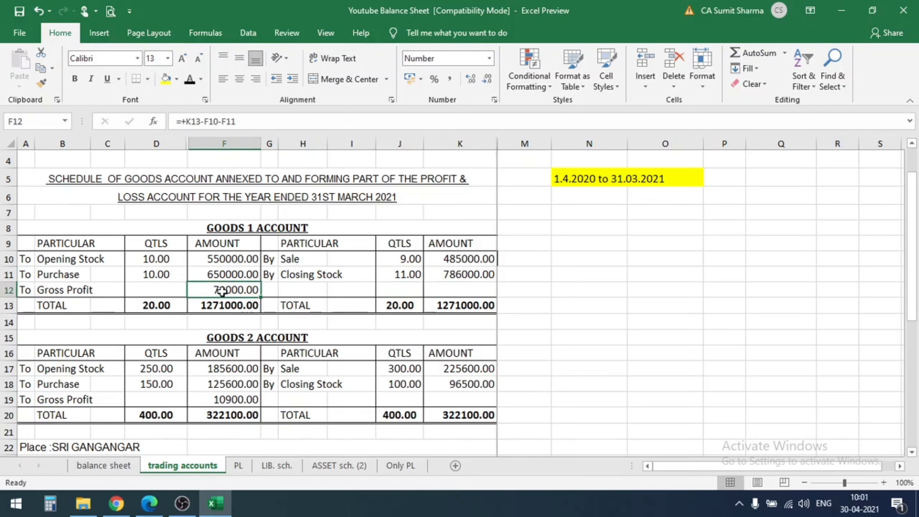
Review the whole Goods 2 account, from its heading through the total row
{"action": "left_click", "coordinate": [237, 337]}
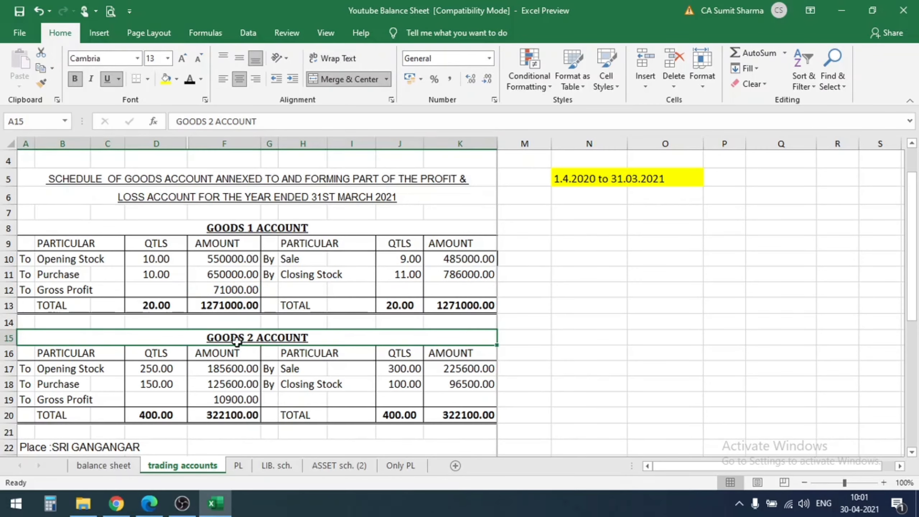
{"action": "scroll", "coordinate": [258, 328], "scroll_direction": "down", "scroll_amount": 1}
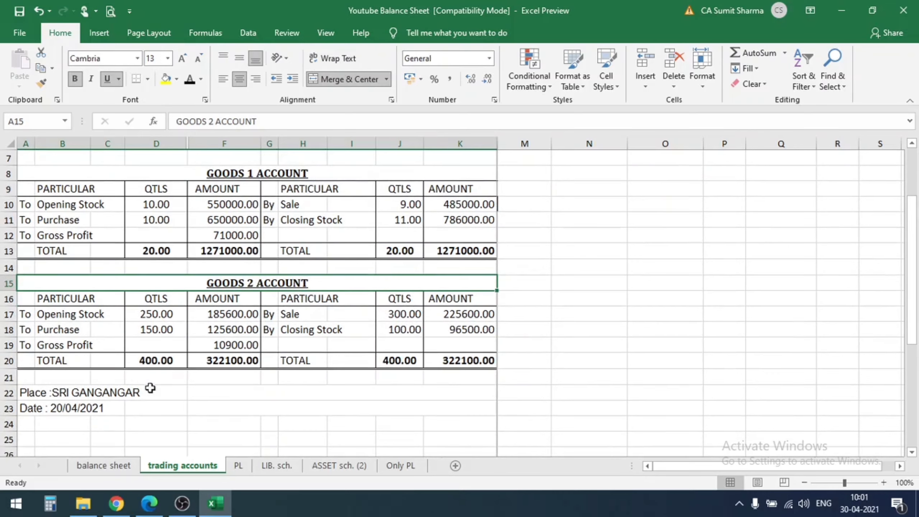
{"action": "left_click", "coordinate": [153, 377]}
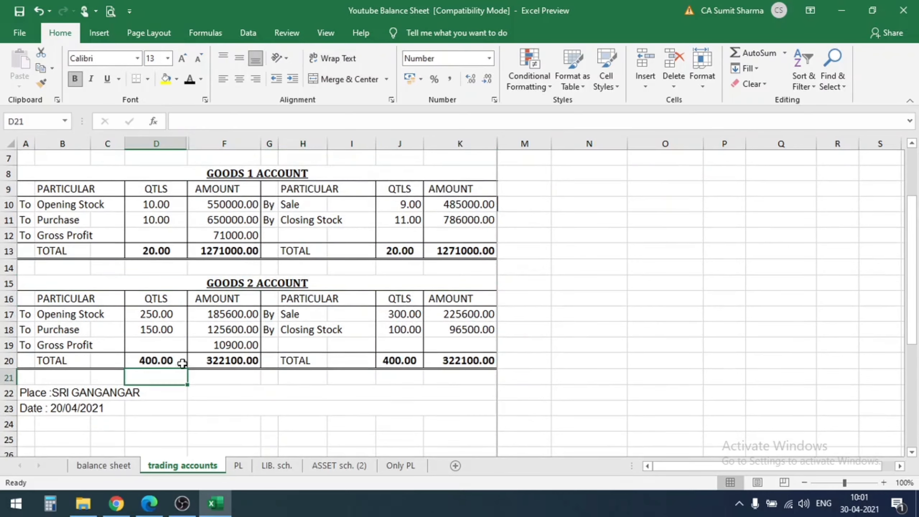
{"action": "left_click_drag", "start_coordinate": [224, 283], "coordinate": [215, 364]}
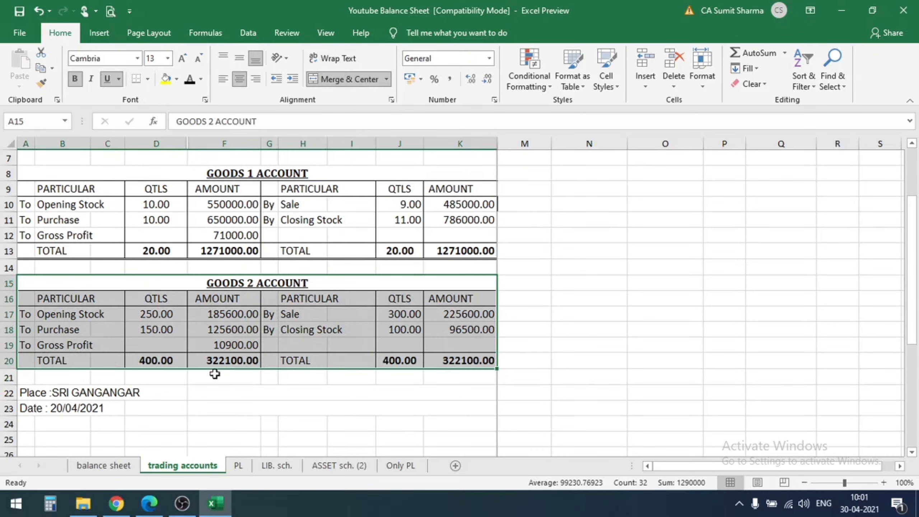
{"action": "left_click", "coordinate": [172, 383]}
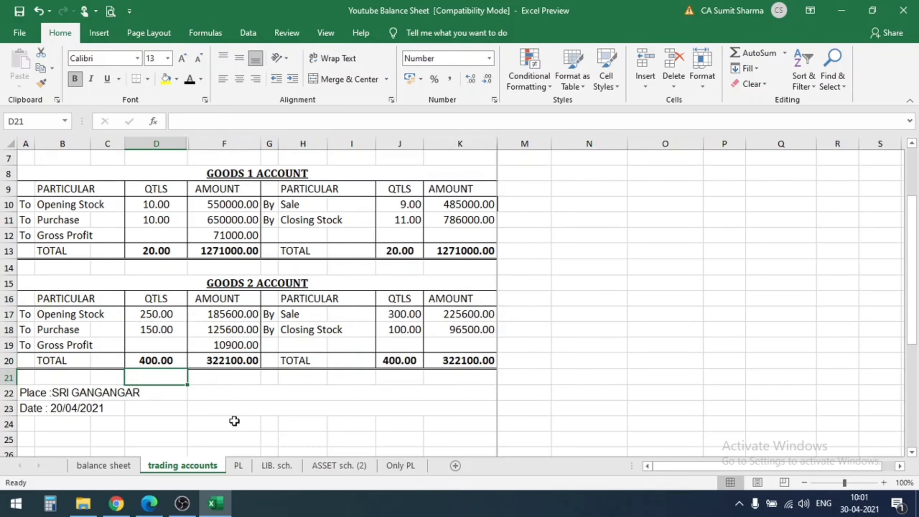
{"action": "scroll", "coordinate": [234, 421], "scroll_direction": "up", "scroll_amount": 2}
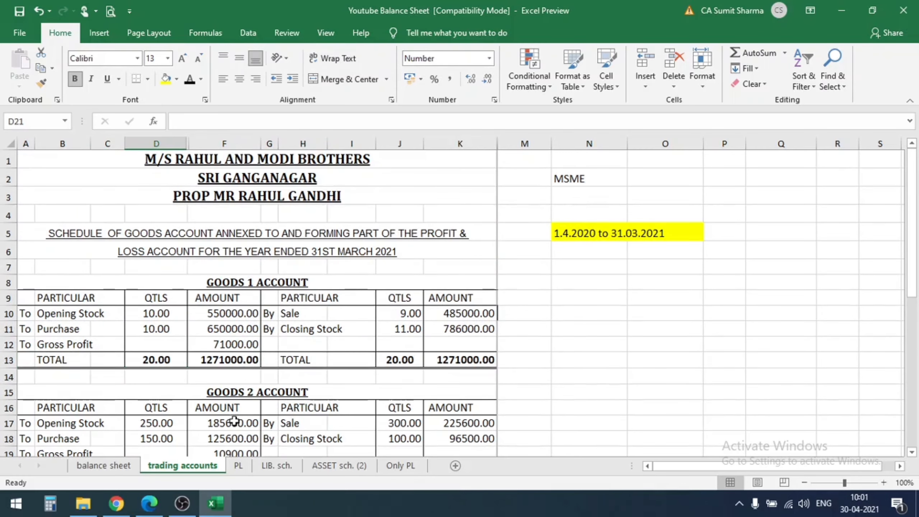
Open the PL sheet and examine its title, the trading section in rows 7 to 11 and the Opening Stock amount's formula
{"action": "left_click", "coordinate": [238, 466]}
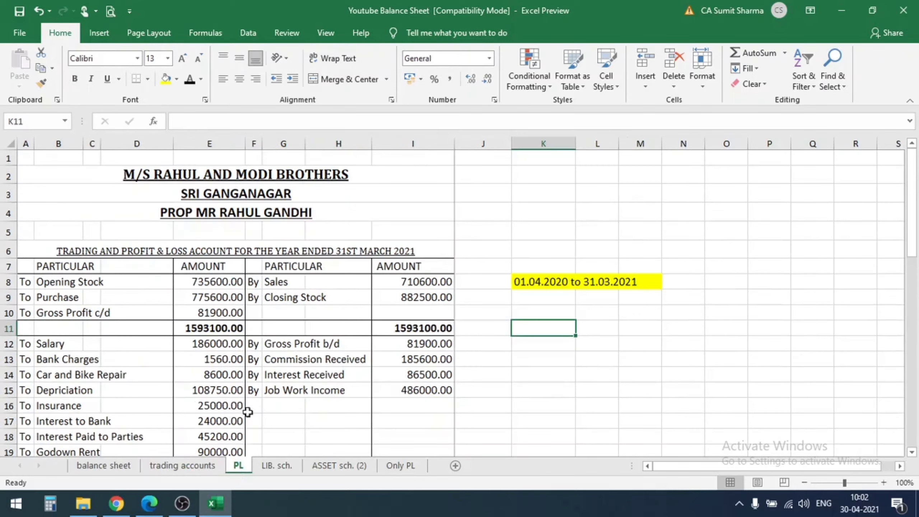
{"action": "left_click", "coordinate": [209, 254]}
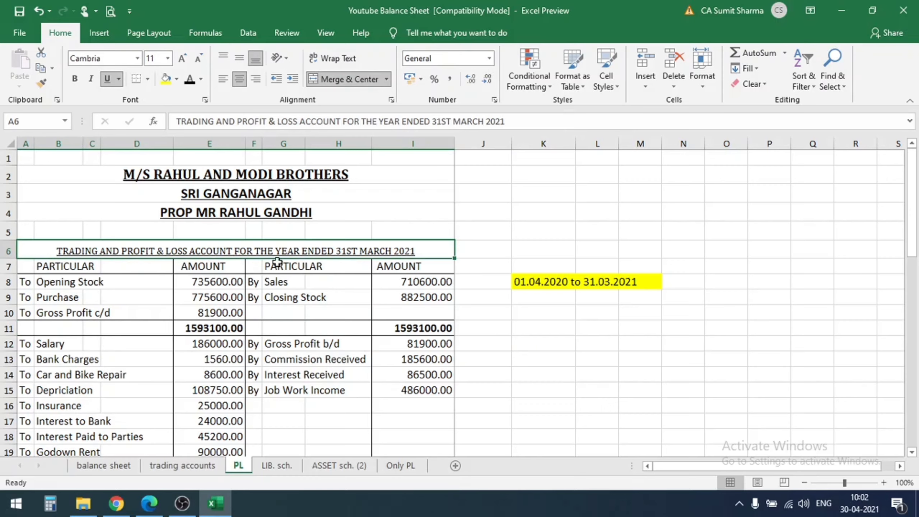
{"action": "left_click_drag", "start_coordinate": [42, 266], "coordinate": [422, 328]}
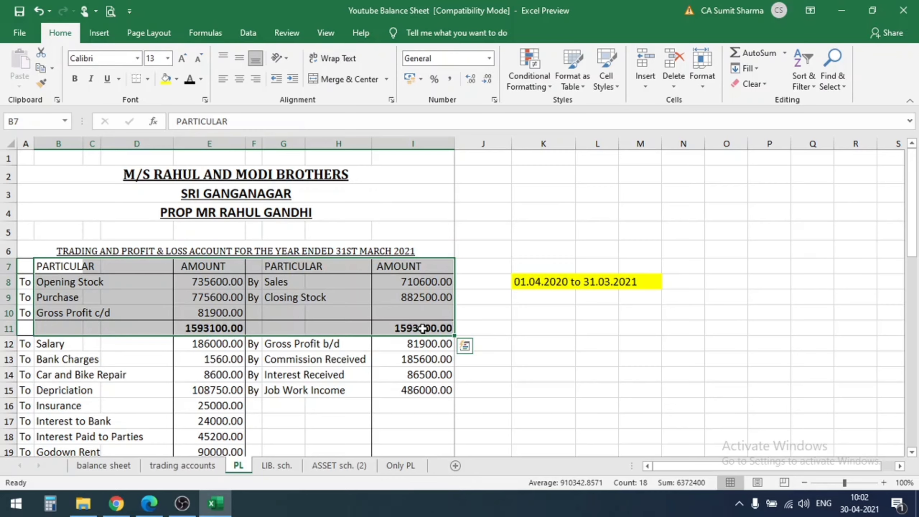
{"action": "left_click", "coordinate": [108, 279]}
{"action": "left_click", "coordinate": [214, 283]}
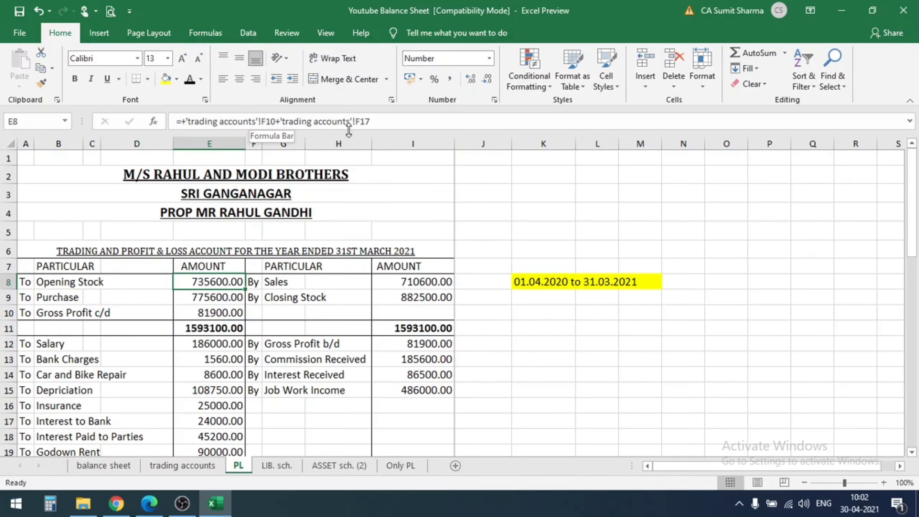
Examine the trading section's Purchase, Sales and Closing Stock formulas and the Gross Profit c/d calculation on the PL sheet
{"action": "left_click", "coordinate": [214, 297]}
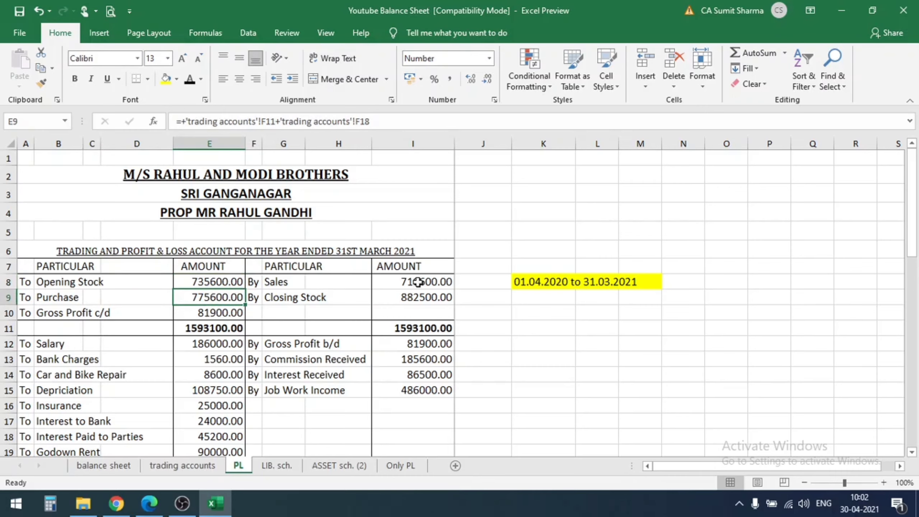
{"action": "left_click", "coordinate": [415, 284]}
{"action": "left_click", "coordinate": [411, 297]}
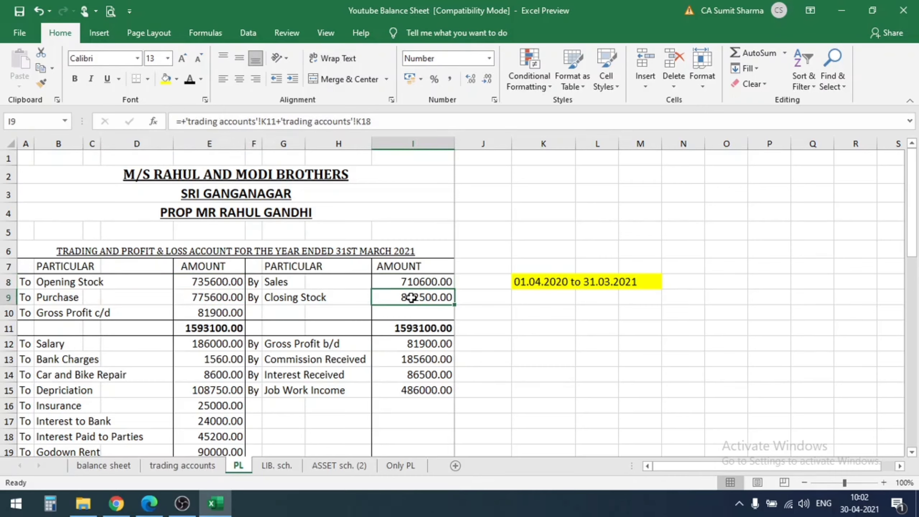
{"action": "left_click", "coordinate": [216, 310]}
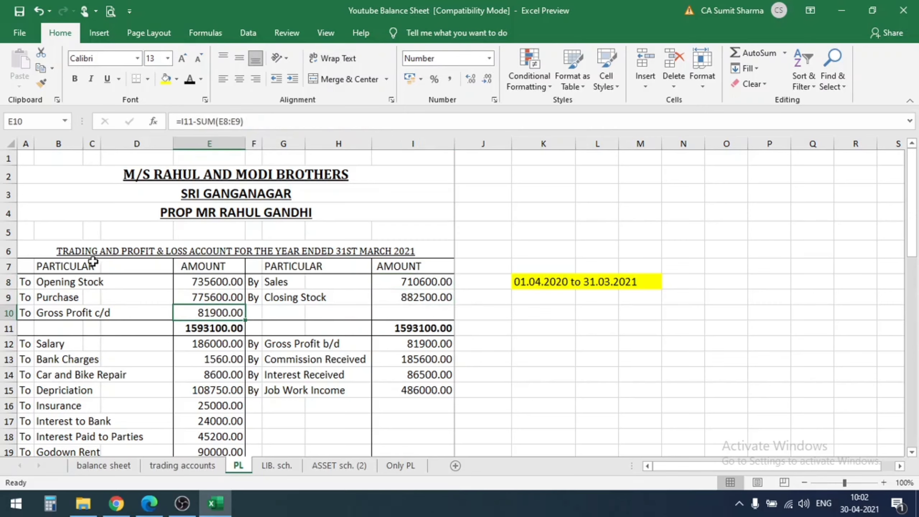
{"action": "left_click", "coordinate": [56, 313]}
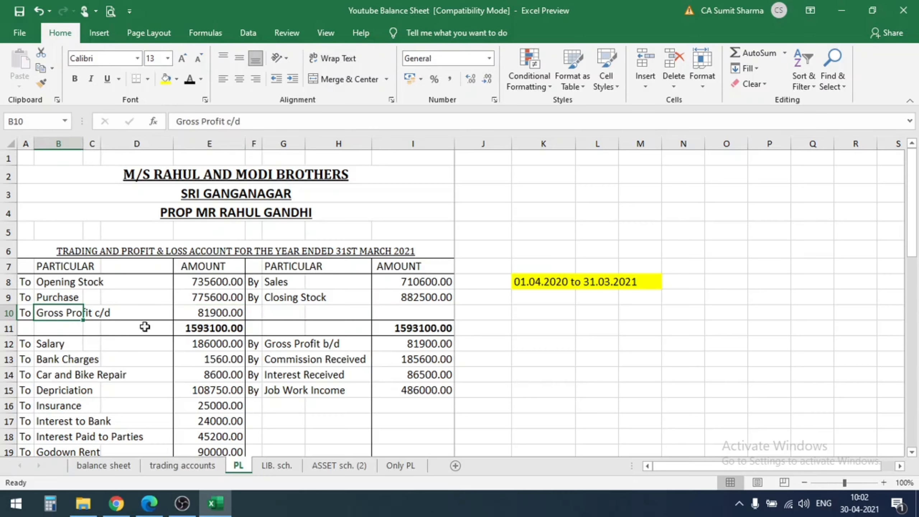
{"action": "left_click", "coordinate": [217, 313]}
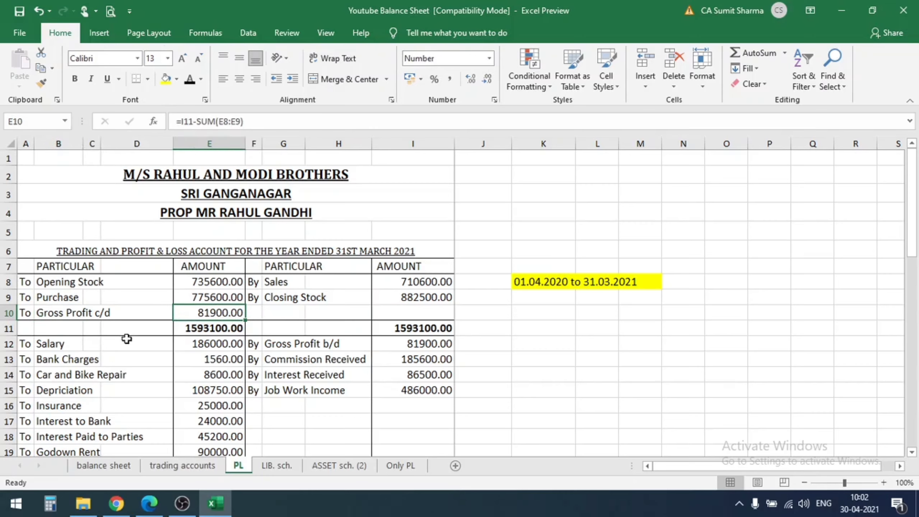
Review the profit and loss section from row 11 down and trace Gross Profit b/d back to Gross Profit c/d
{"action": "left_click_drag", "start_coordinate": [29, 327], "coordinate": [431, 429]}
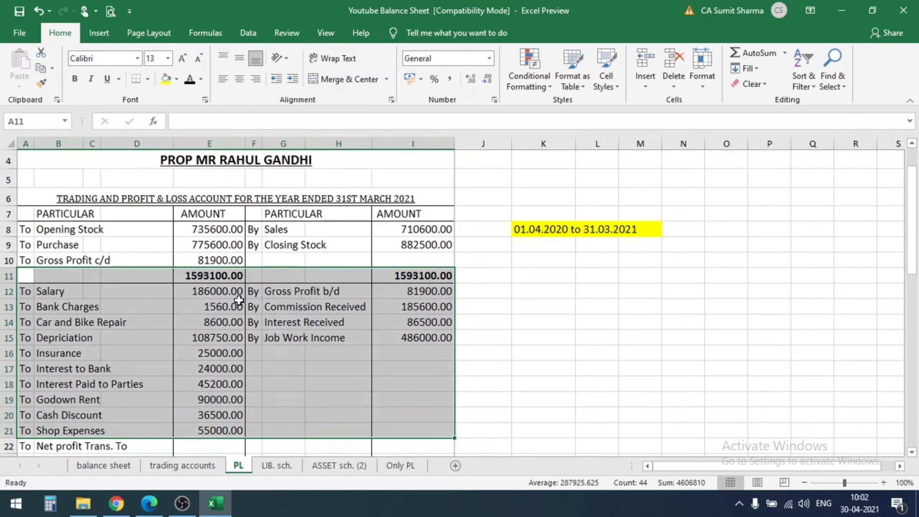
{"action": "left_click", "coordinate": [411, 290]}
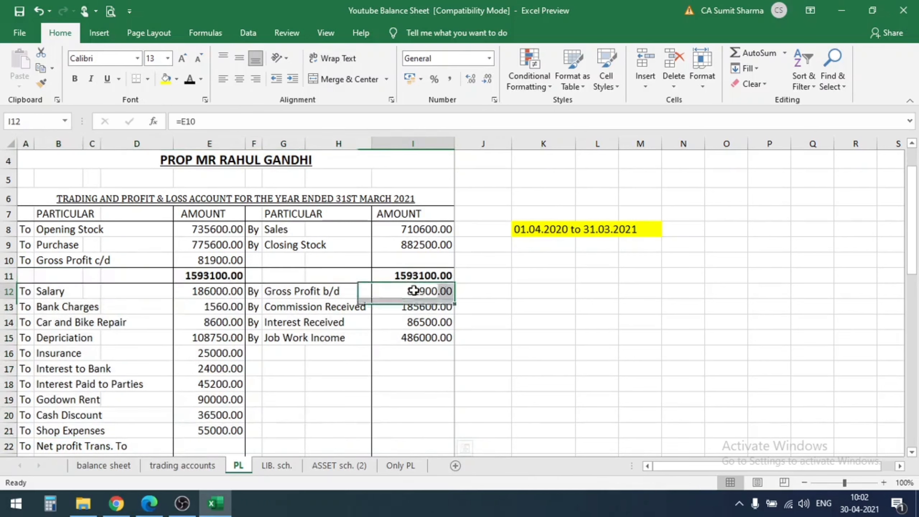
{"action": "left_click", "coordinate": [228, 262]}
{"action": "left_click", "coordinate": [422, 289]}
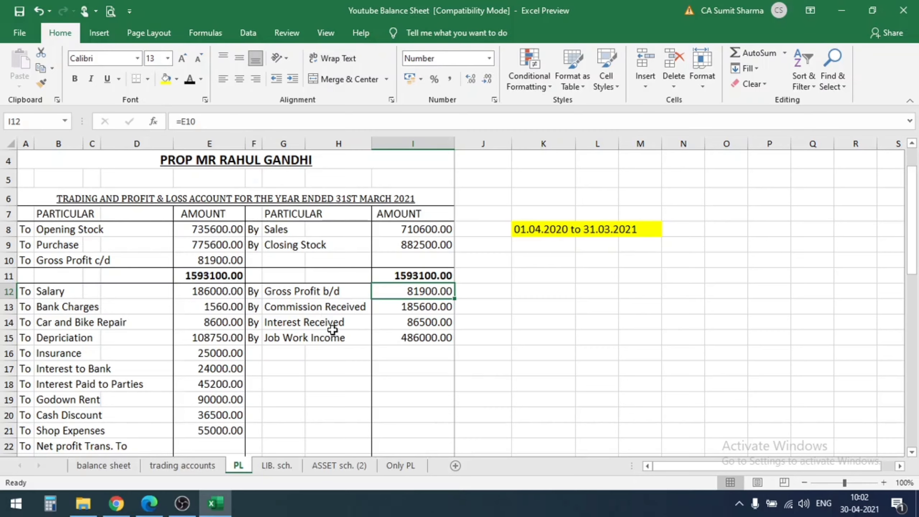
Review the Commission Received entry on the income side of the profit and loss section
{"action": "left_click", "coordinate": [277, 307]}
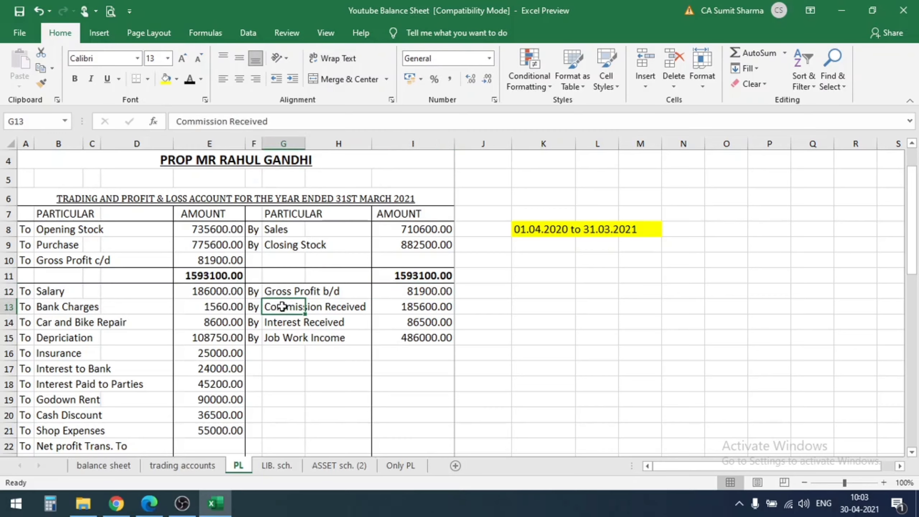
{"action": "left_click", "coordinate": [380, 306]}
{"action": "left_click", "coordinate": [291, 309]}
Examine the Only PL sheet's account title, compare it with the trading accounts sheet, and return to the PL sheet
{"action": "left_click", "coordinate": [405, 467]}
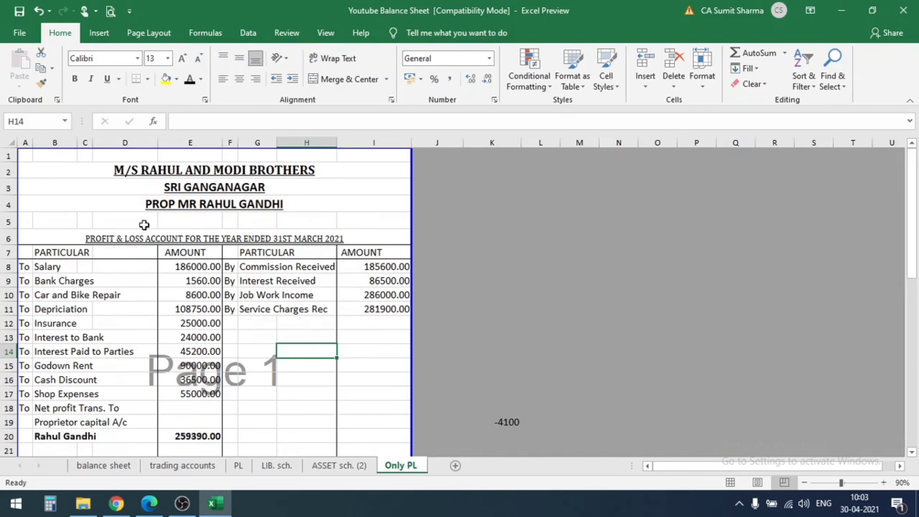
{"action": "left_click", "coordinate": [137, 242]}
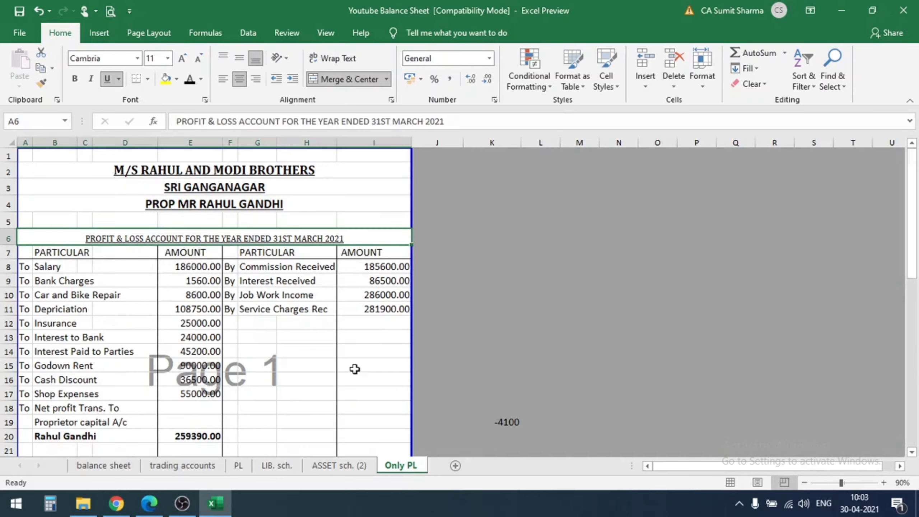
{"action": "right_click", "coordinate": [180, 465]}
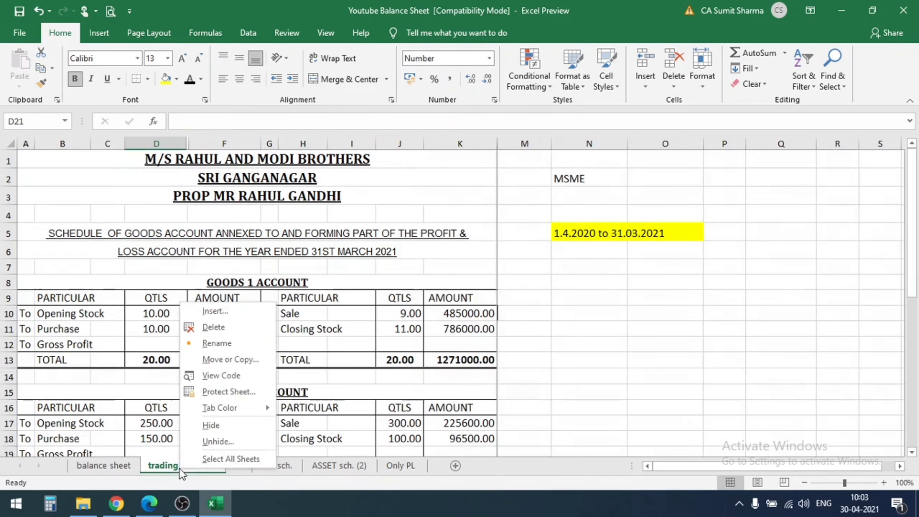
{"action": "left_click", "coordinate": [172, 465]}
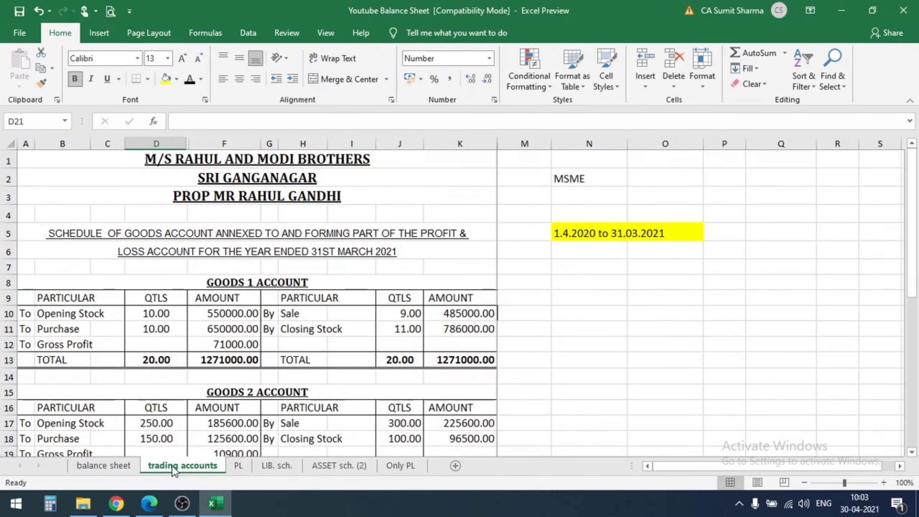
{"action": "left_click", "coordinate": [239, 465]}
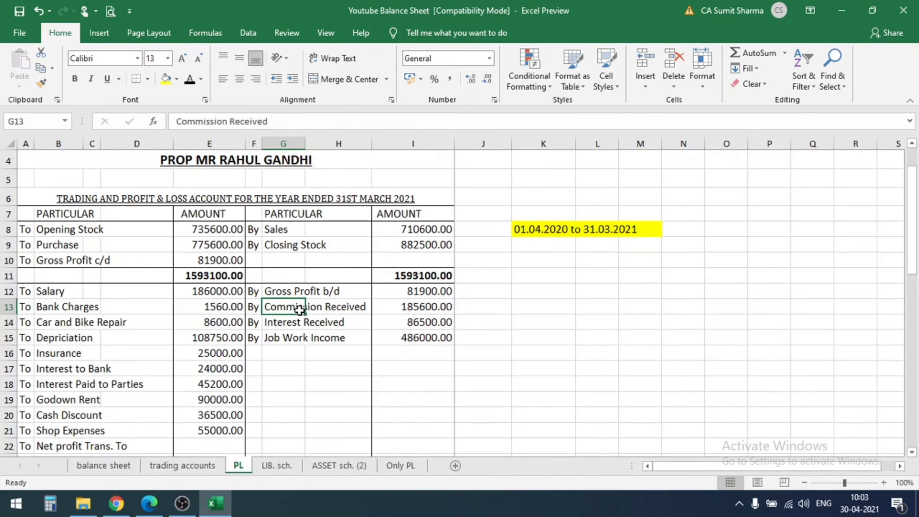
Review the Commission Received and Interest Received amounts, the Job Work Income entry and the empty row beneath it
{"action": "left_click", "coordinate": [426, 319]}
{"action": "left_click", "coordinate": [426, 306]}
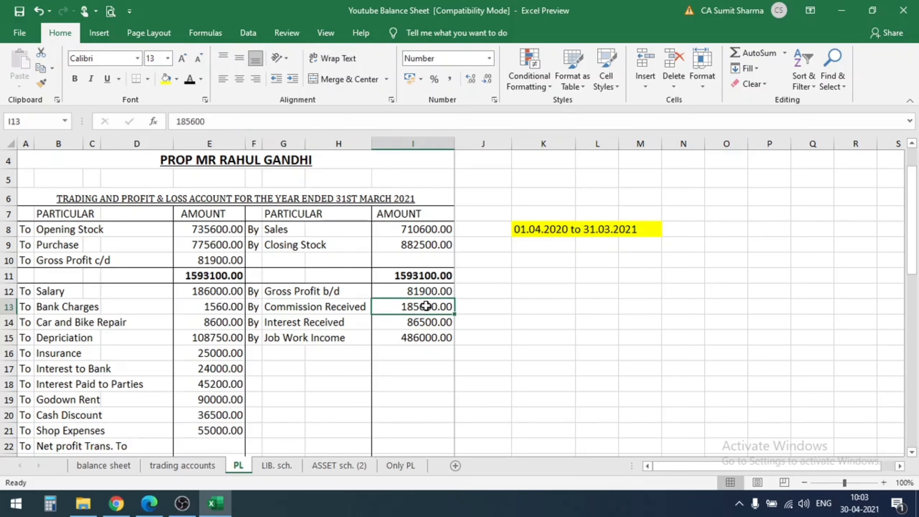
{"action": "left_click", "coordinate": [277, 324]}
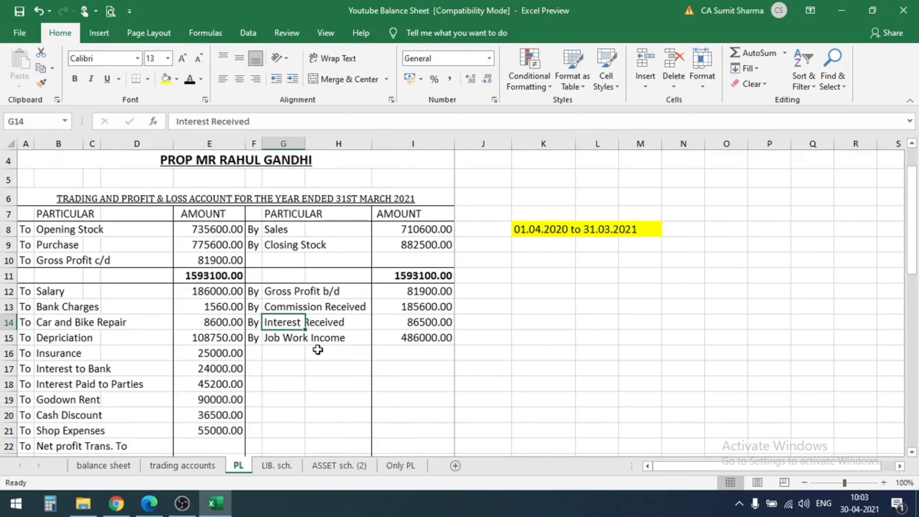
{"action": "left_click", "coordinate": [410, 323]}
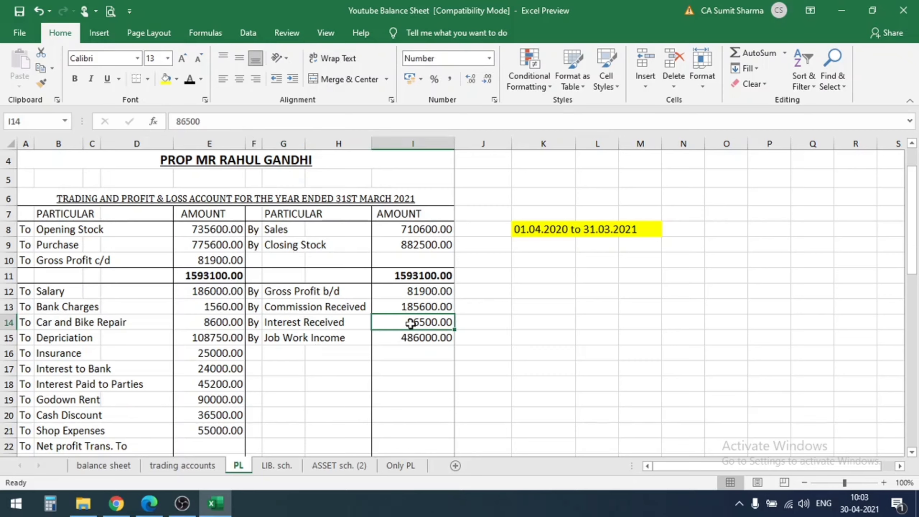
{"action": "left_click", "coordinate": [274, 338]}
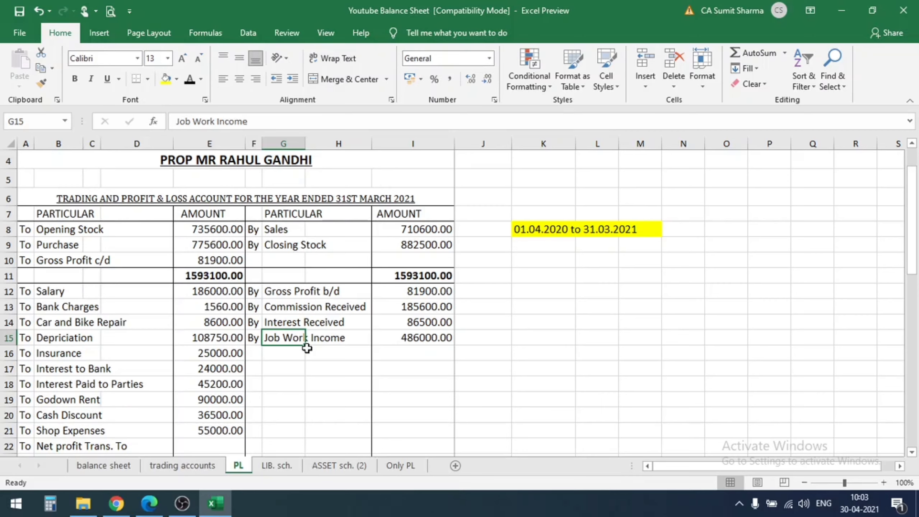
{"action": "left_click", "coordinate": [281, 352]}
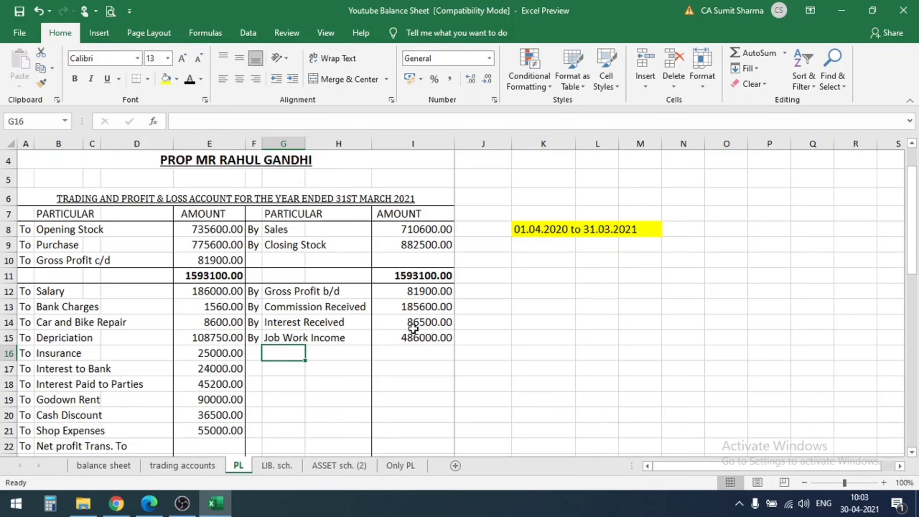
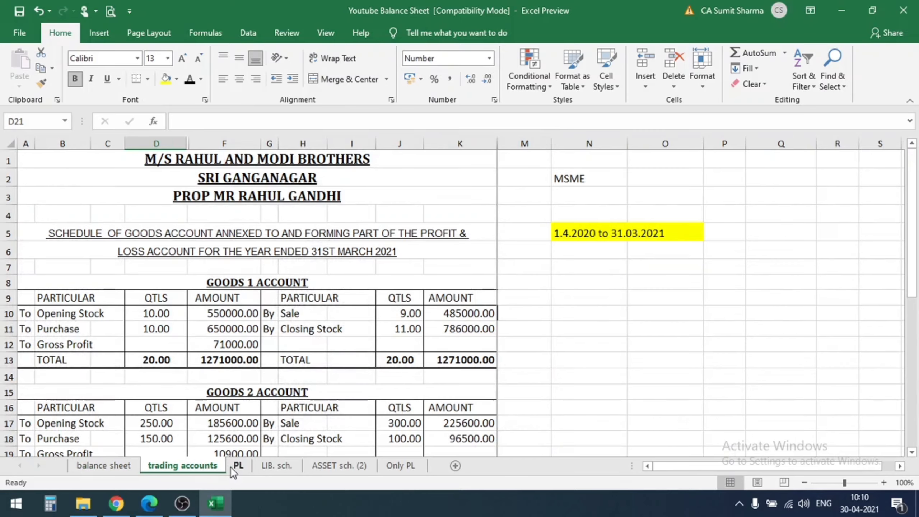
Look over the PL and LIB. sch. sheets, and review the Liabilities and Assets headings on the balance sheet
{"action": "left_click", "coordinate": [233, 467]}
{"action": "left_click", "coordinate": [277, 465]}
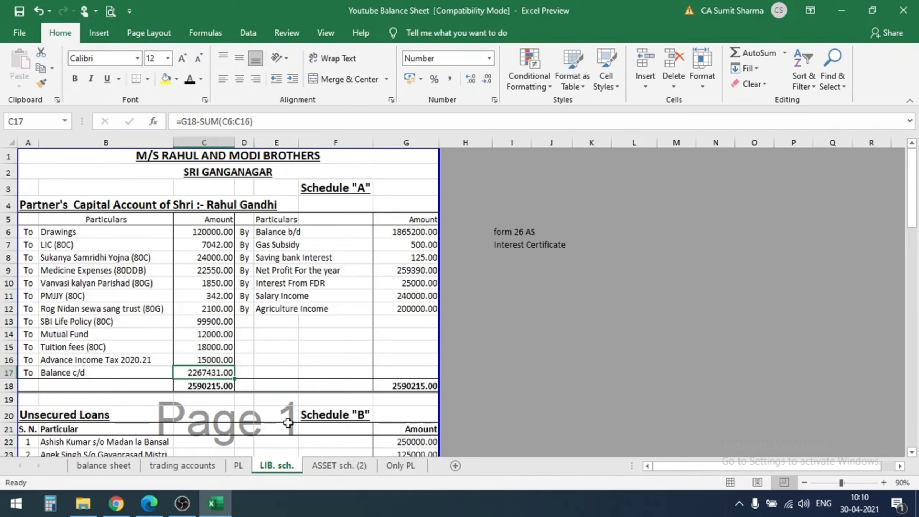
{"action": "left_click", "coordinate": [103, 465]}
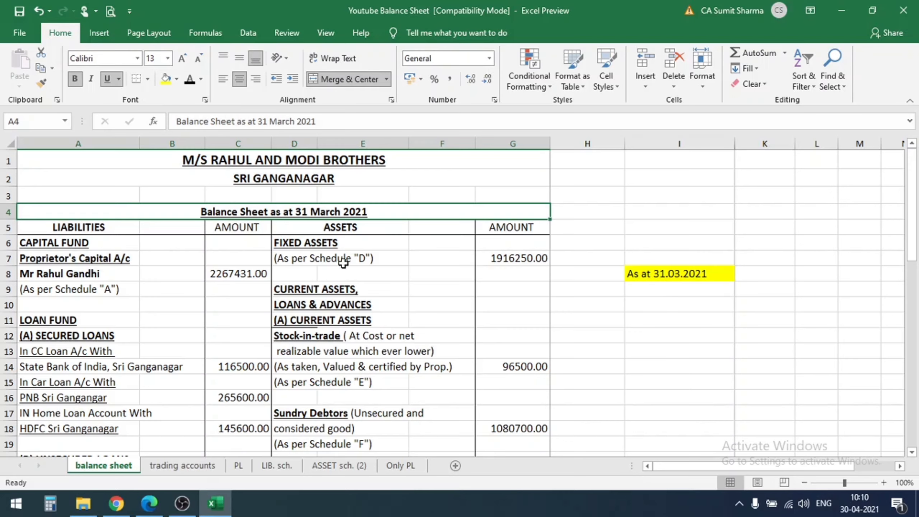
{"action": "left_click", "coordinate": [79, 226]}
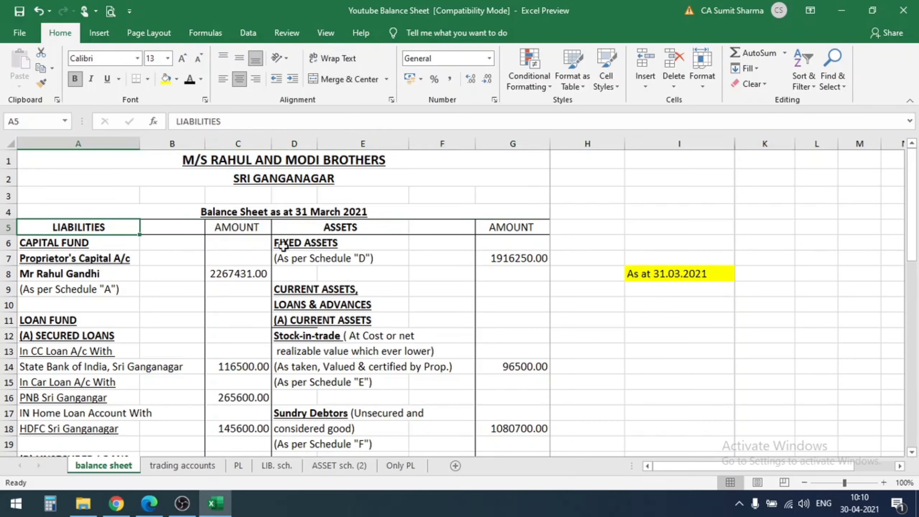
{"action": "left_click", "coordinate": [343, 230]}
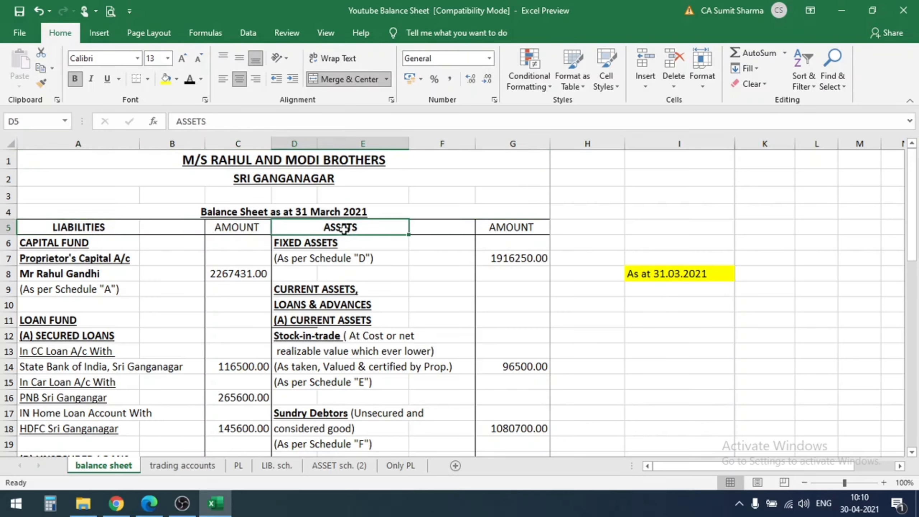
{"action": "left_click", "coordinate": [75, 226]}
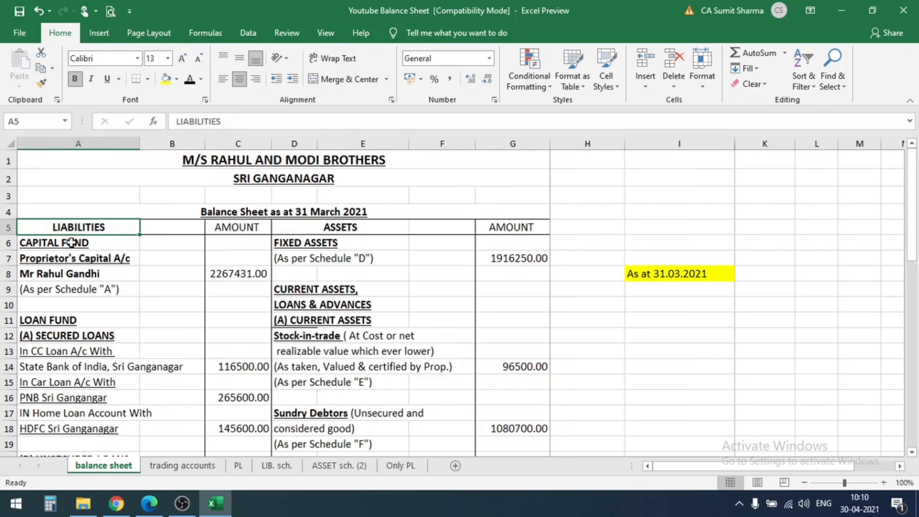
{"action": "left_click", "coordinate": [329, 225]}
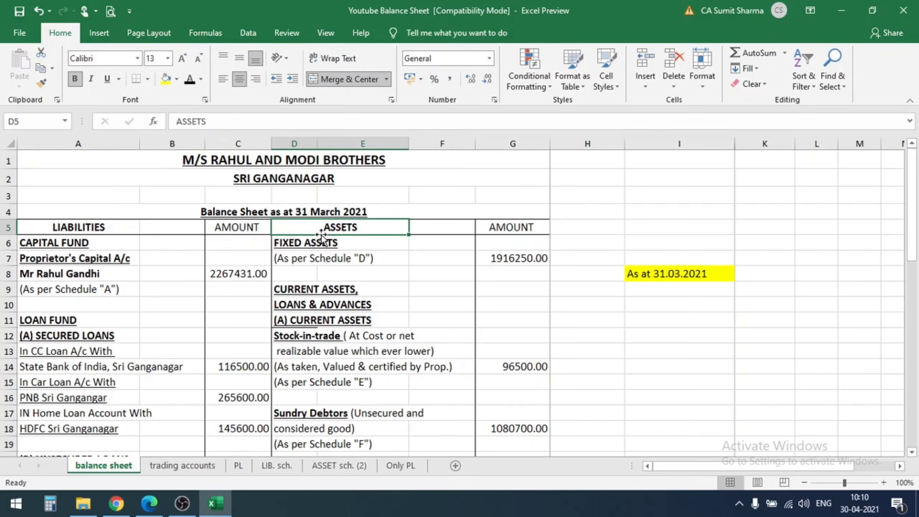
{"action": "left_click", "coordinate": [58, 226]}
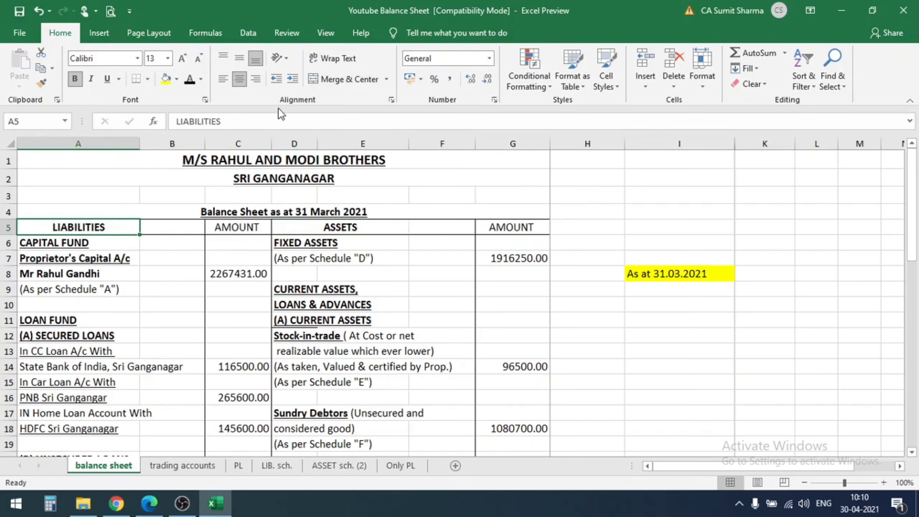
Check the firm name's formula on the balance sheet and trace the proprietor's capital amount to Balance c/d in LIB. sch
{"action": "left_click", "coordinate": [247, 170]}
{"action": "left_click", "coordinate": [255, 159]}
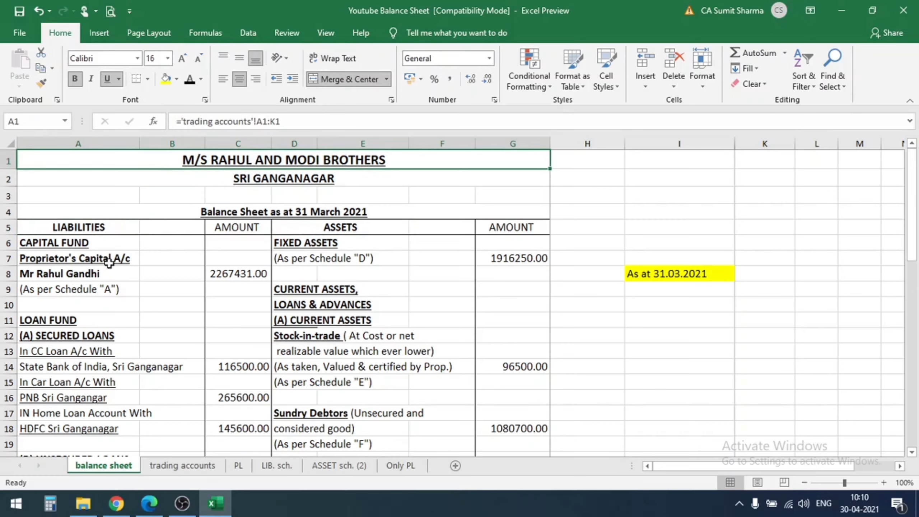
{"action": "left_click", "coordinate": [29, 277]}
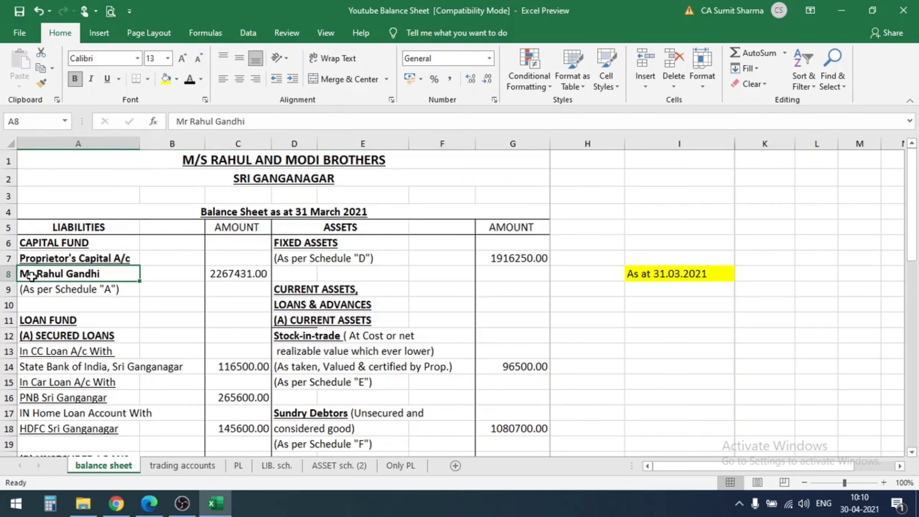
{"action": "left_click", "coordinate": [245, 275]}
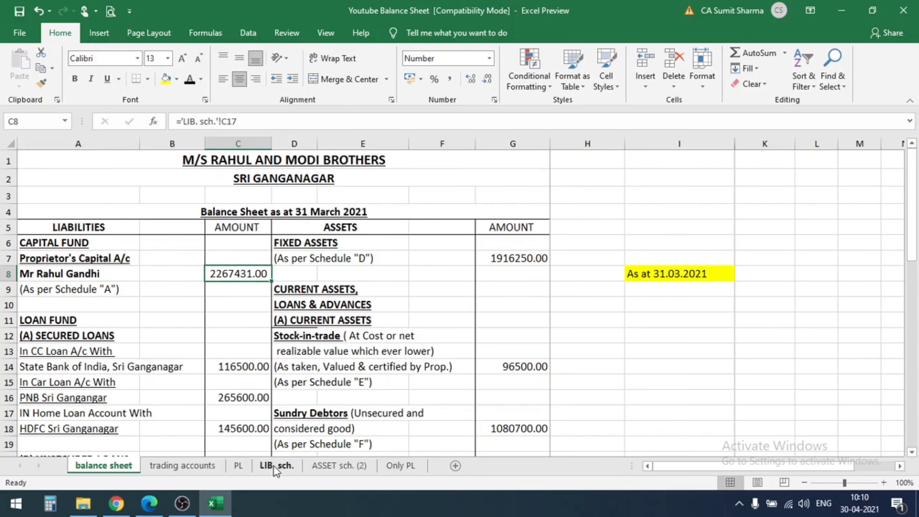
{"action": "left_click", "coordinate": [275, 466]}
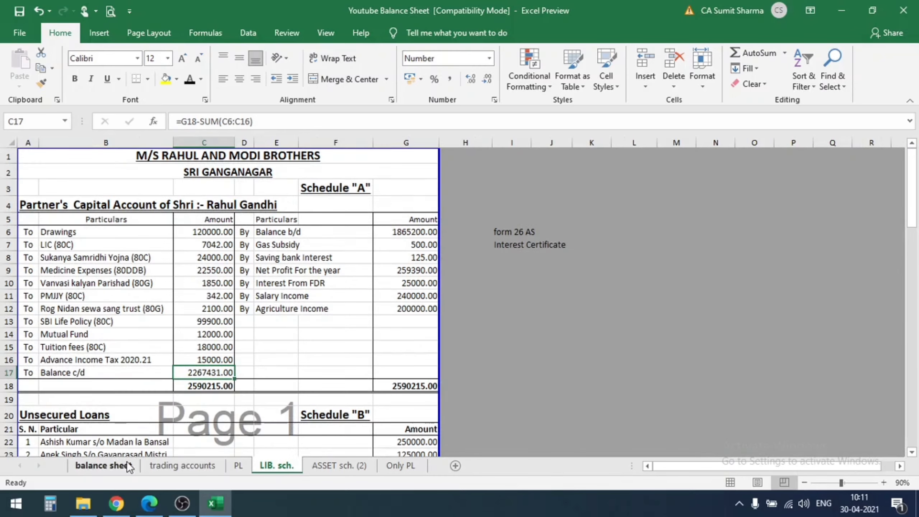
{"action": "left_click", "coordinate": [102, 466]}
{"action": "left_click", "coordinate": [190, 302]}
{"action": "left_click", "coordinate": [226, 273]}
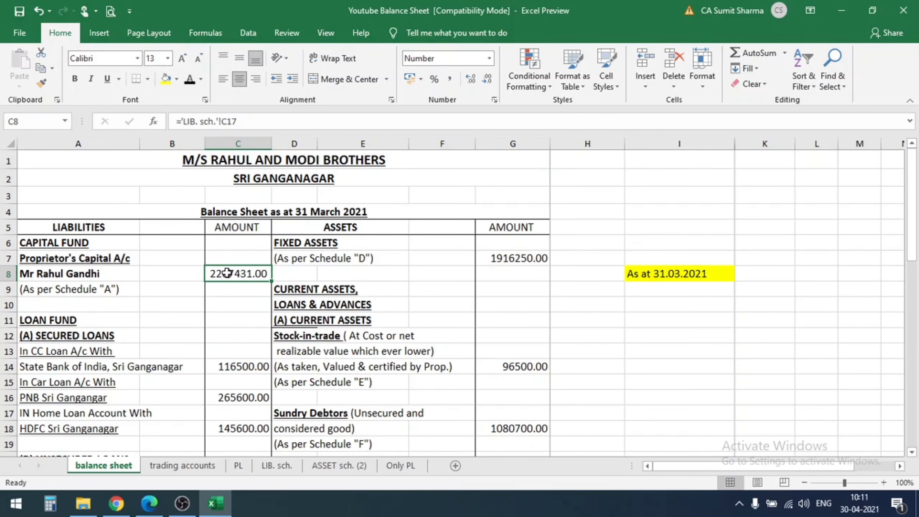
Review the Loan Fund heading and its Secured Loans and Unsecured Loans subheadings on the balance sheet
{"action": "scroll", "coordinate": [150, 262], "scroll_direction": "down", "scroll_amount": 1}
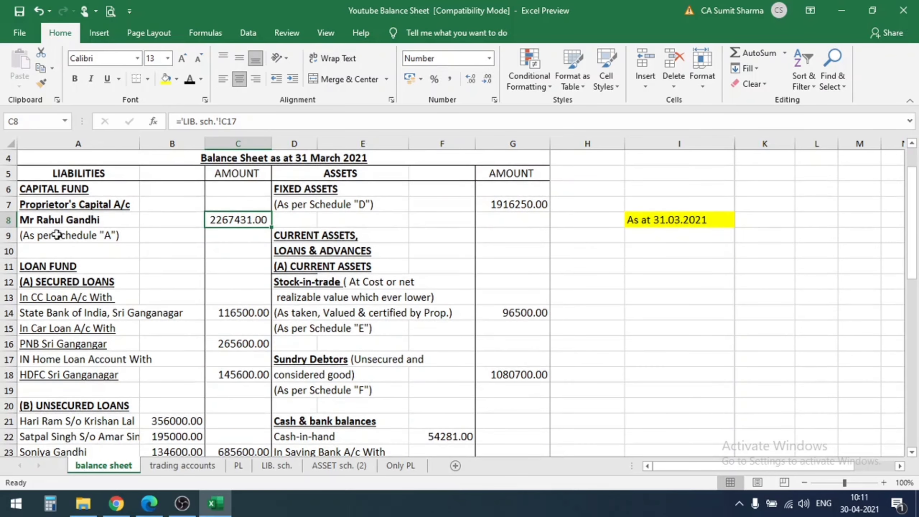
{"action": "left_click", "coordinate": [43, 267]}
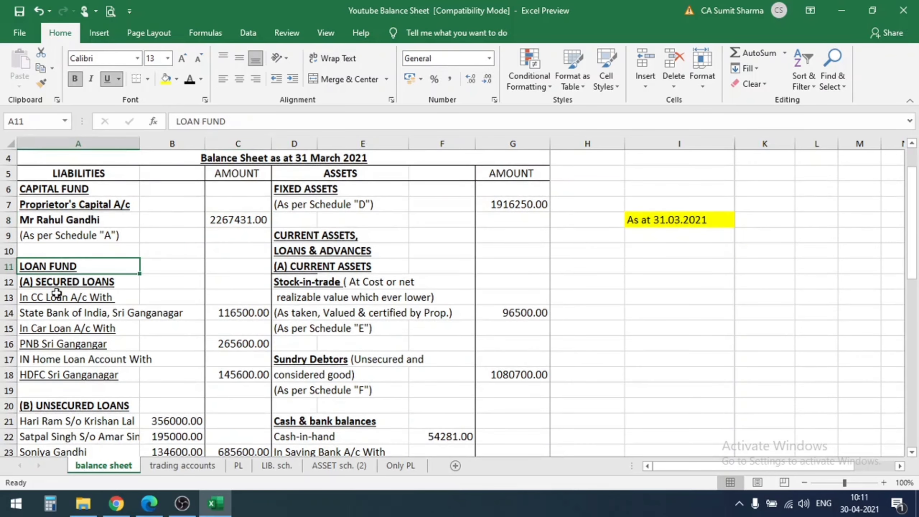
{"action": "left_click", "coordinate": [75, 285]}
{"action": "left_click", "coordinate": [54, 401]}
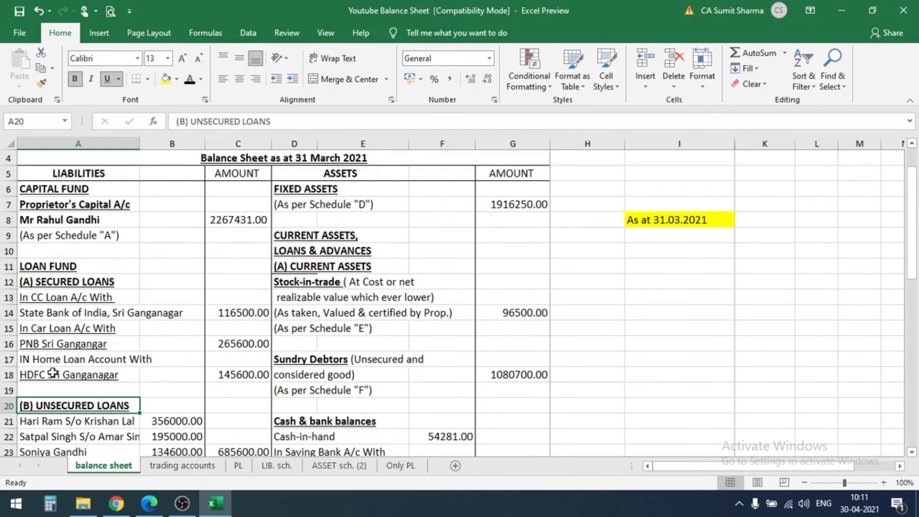
Review the Secured Loans section on the balance sheet, covering the CC loan, car loan and home loan headings with their banks
{"action": "left_click", "coordinate": [50, 295]}
{"action": "left_click", "coordinate": [51, 284]}
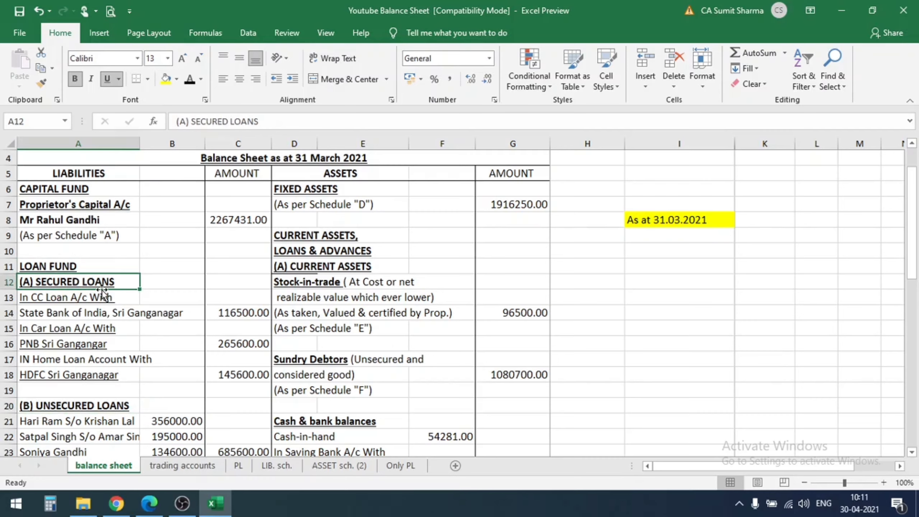
{"action": "left_click", "coordinate": [50, 298]}
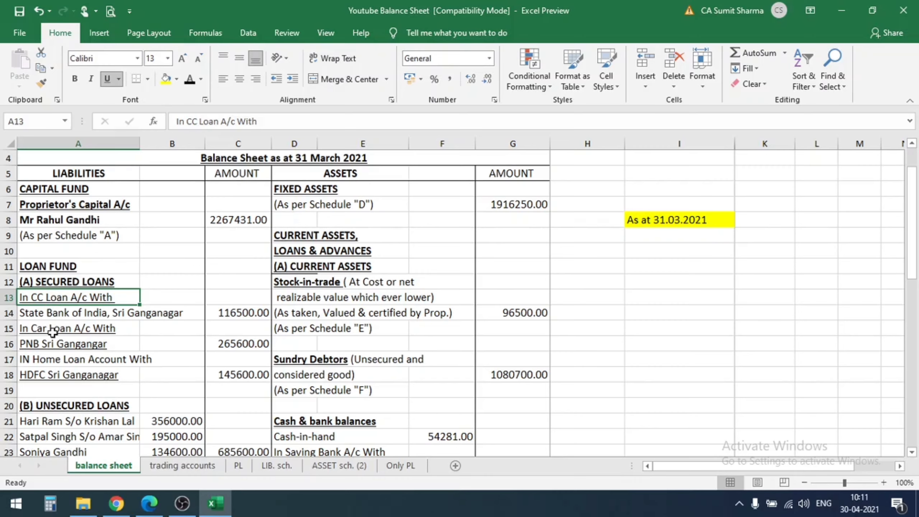
{"action": "left_click", "coordinate": [39, 331]}
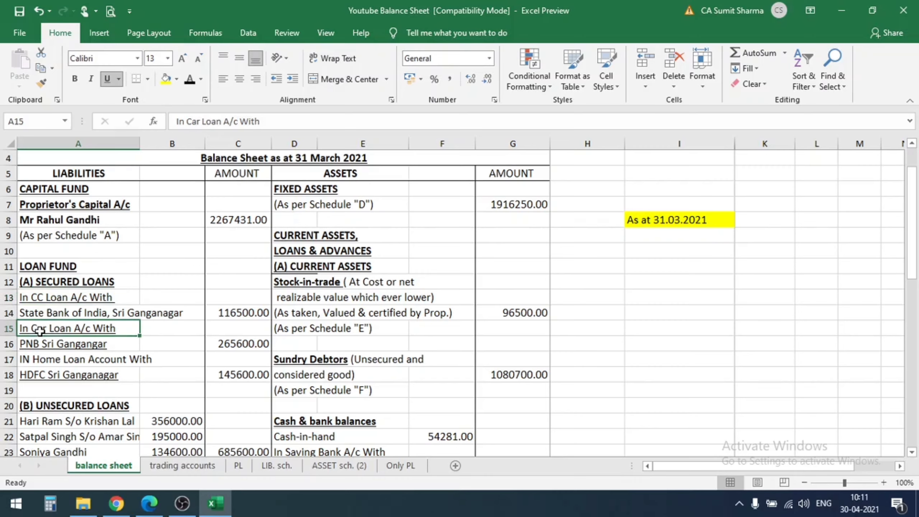
{"action": "left_click", "coordinate": [44, 298]}
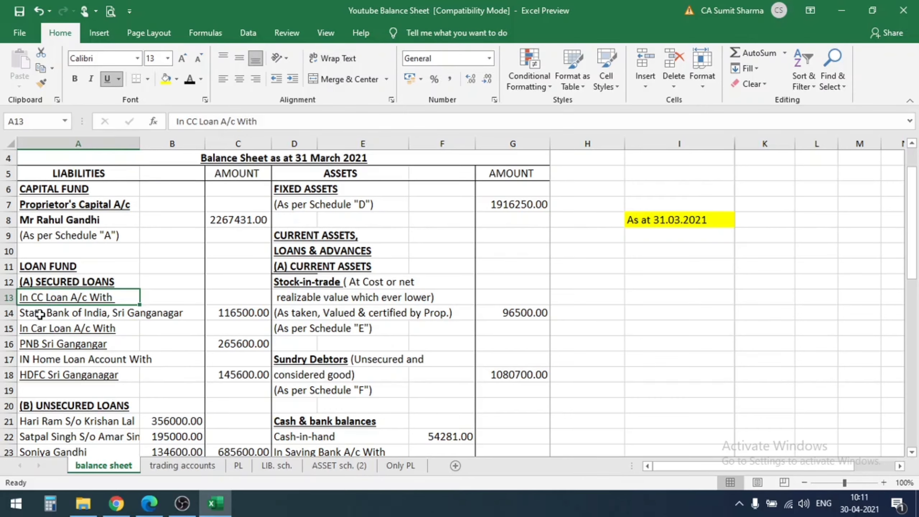
{"action": "left_click", "coordinate": [40, 313]}
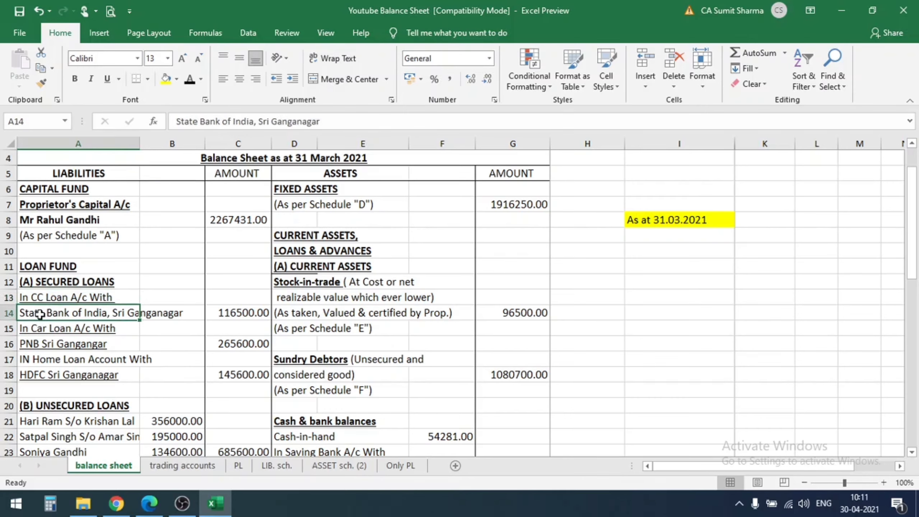
{"action": "left_click", "coordinate": [37, 331]}
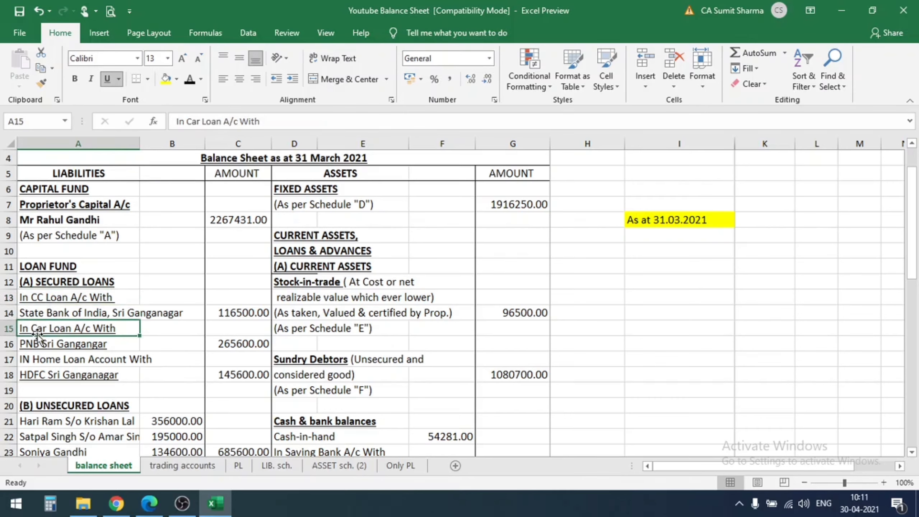
{"action": "left_click", "coordinate": [37, 344]}
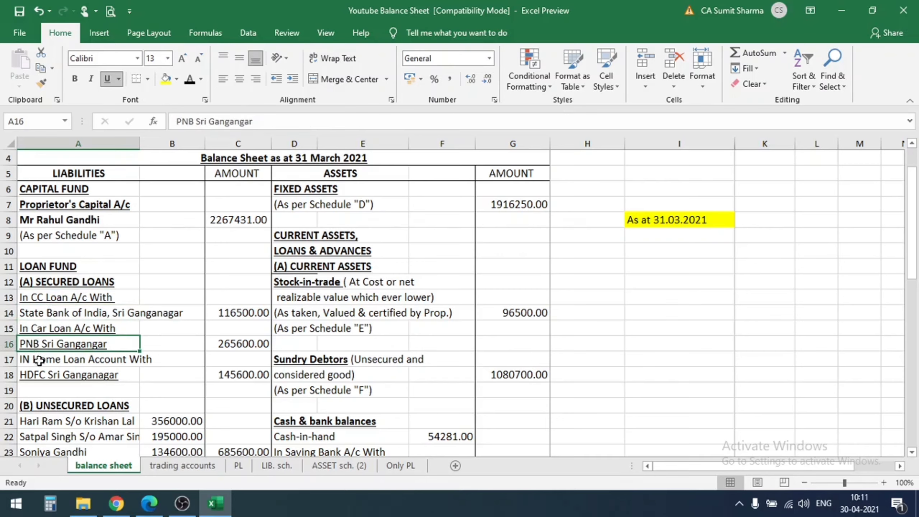
{"action": "left_click", "coordinate": [40, 359]}
Check the secured loan amounts for the State Bank of India CC loan, PNB car loan and HDFC home loan
{"action": "left_click", "coordinate": [48, 297]}
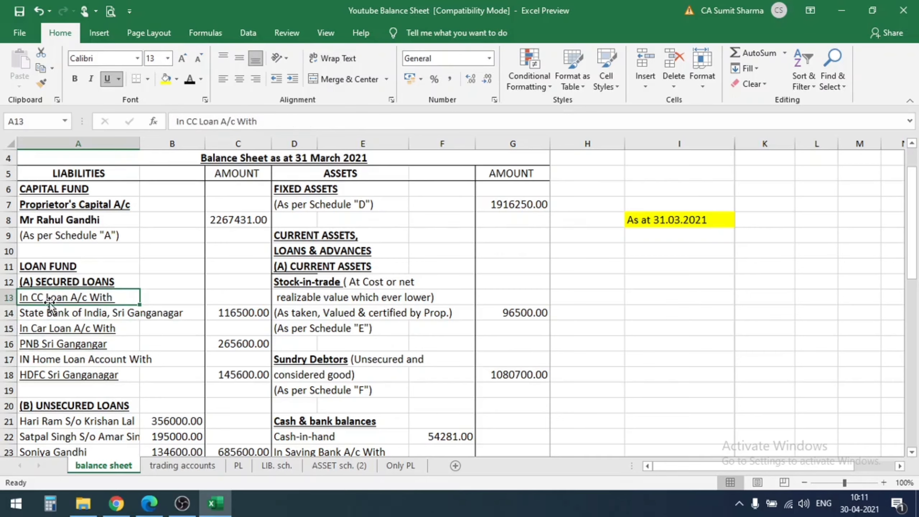
{"action": "left_click", "coordinate": [38, 311]}
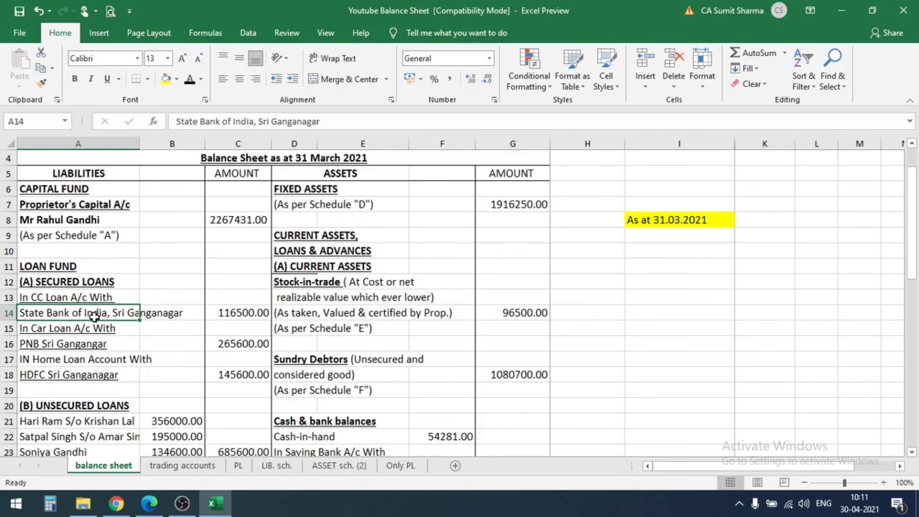
{"action": "left_click", "coordinate": [232, 312]}
{"action": "left_click", "coordinate": [240, 344]}
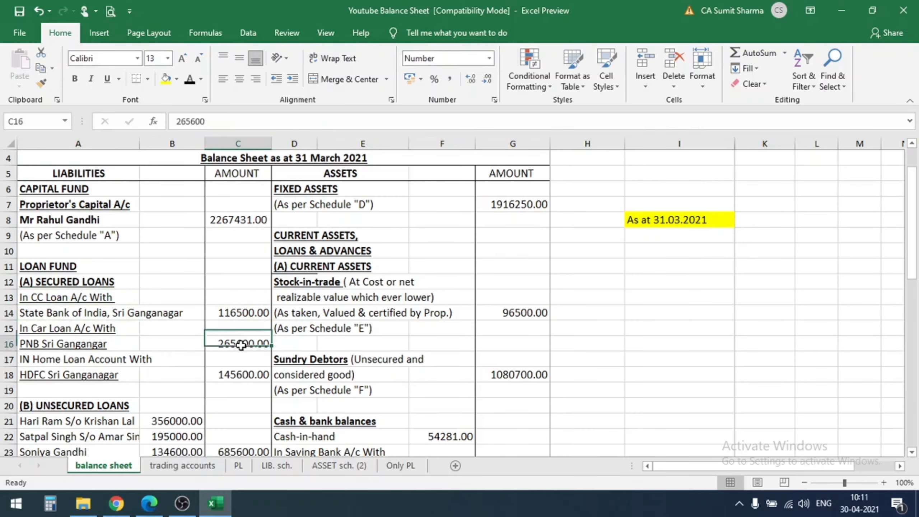
{"action": "left_click", "coordinate": [236, 375]}
Review the Unsecured Loans section, going through the individual lenders and the block with their amounts
{"action": "scroll", "coordinate": [197, 324], "scroll_direction": "down", "scroll_amount": 2}
{"action": "left_click", "coordinate": [31, 316]}
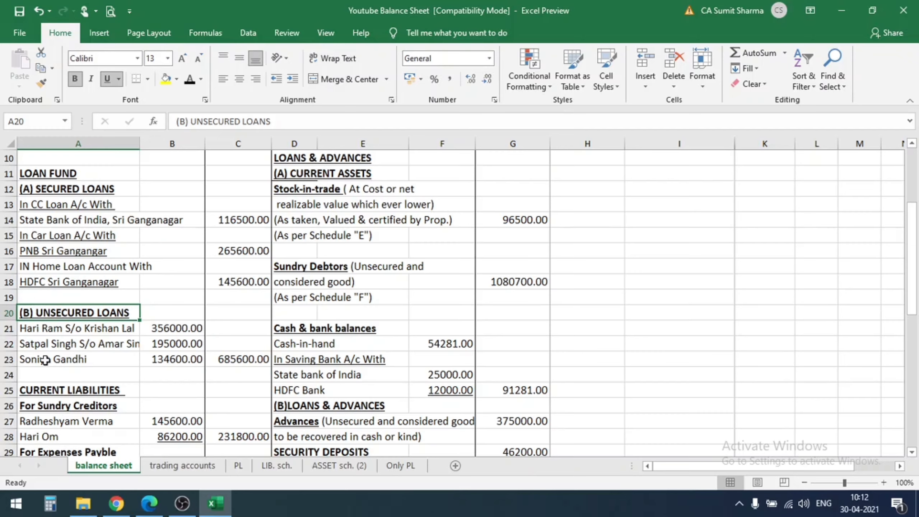
{"action": "left_click", "coordinate": [45, 329]}
{"action": "left_click", "coordinate": [45, 353]}
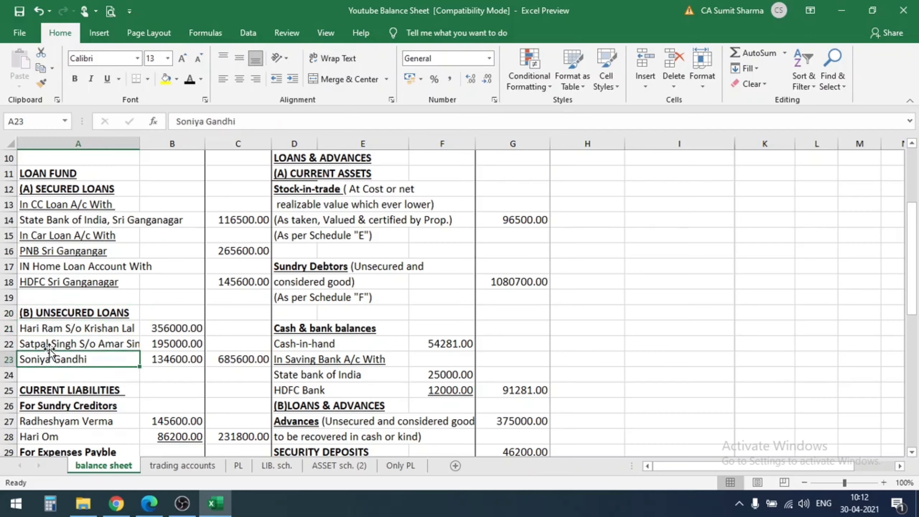
{"action": "left_click", "coordinate": [49, 327]}
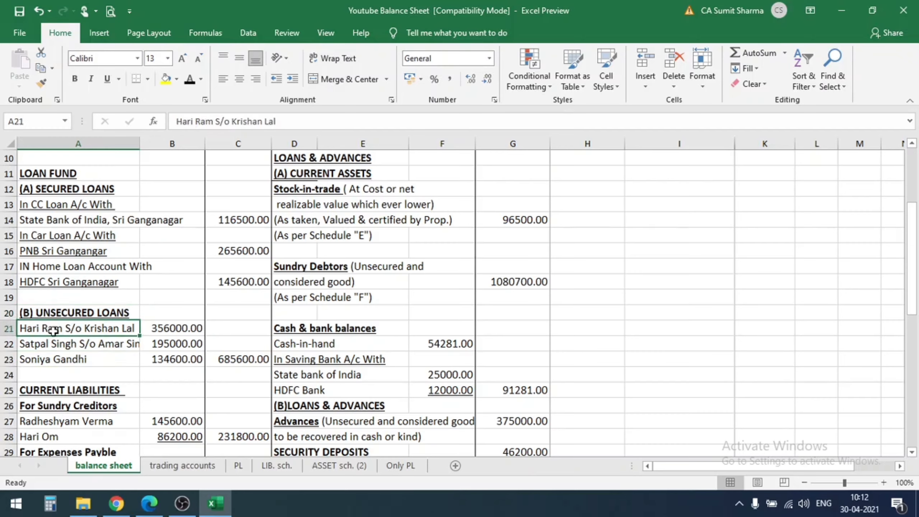
{"action": "left_click", "coordinate": [42, 371]}
{"action": "left_click", "coordinate": [41, 328]}
{"action": "left_click_drag", "start_coordinate": [36, 312], "coordinate": [218, 354]}
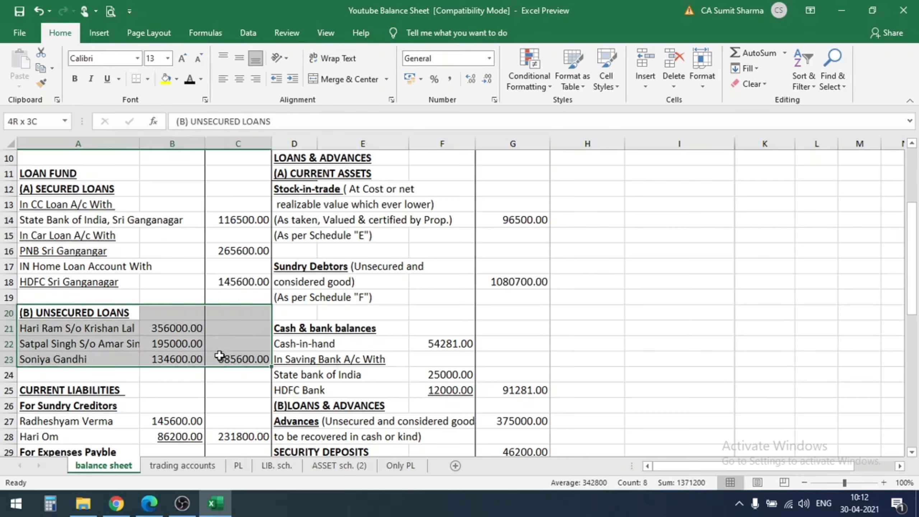
{"action": "left_click", "coordinate": [182, 377]}
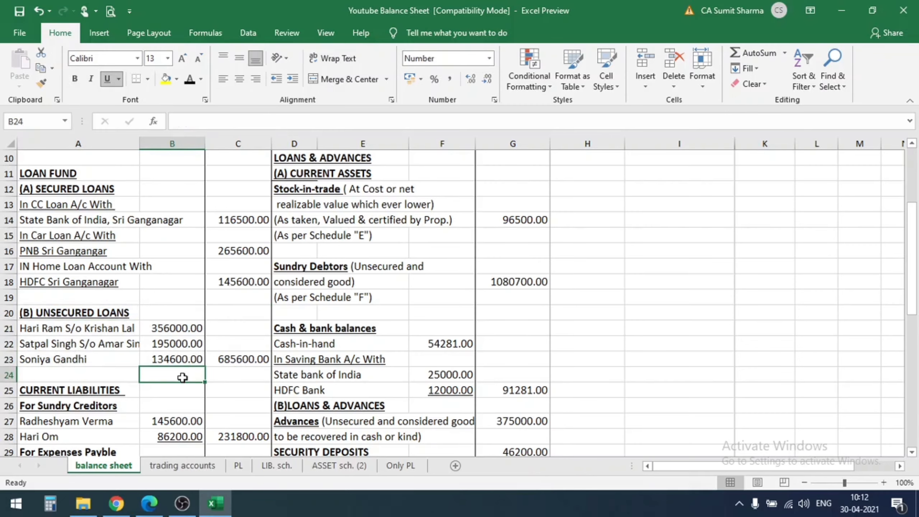
Review the Current Liabilities heading and the parties listed under For Sundry Creditors
{"action": "scroll", "coordinate": [149, 383], "scroll_direction": "down", "scroll_amount": 1}
{"action": "left_click", "coordinate": [64, 343]}
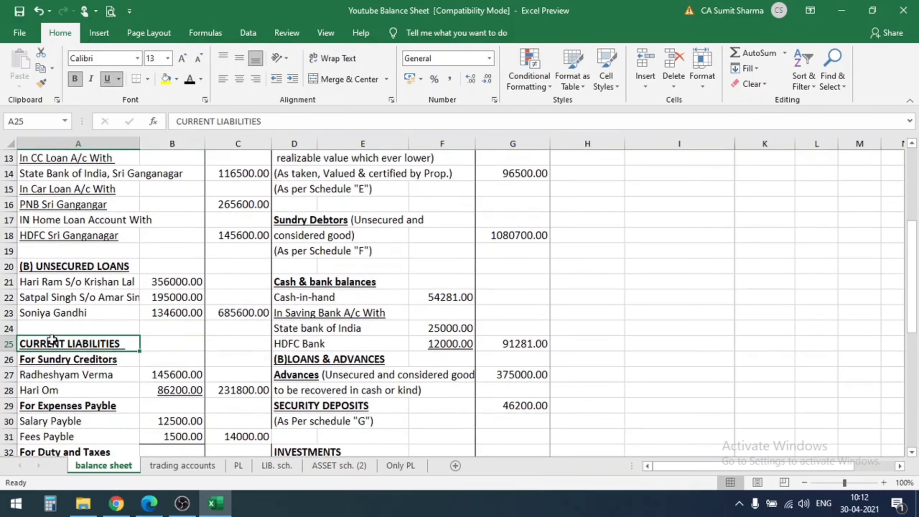
{"action": "left_click", "coordinate": [26, 359]}
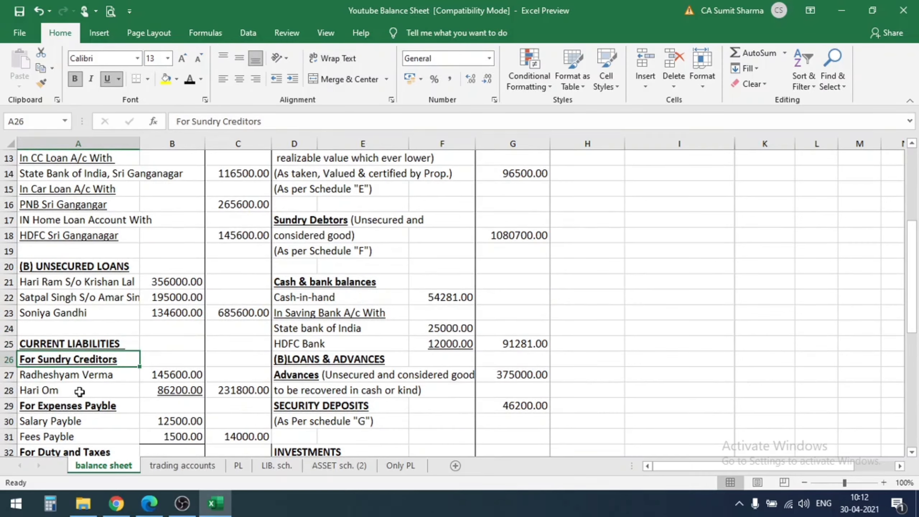
{"action": "left_click", "coordinate": [52, 377]}
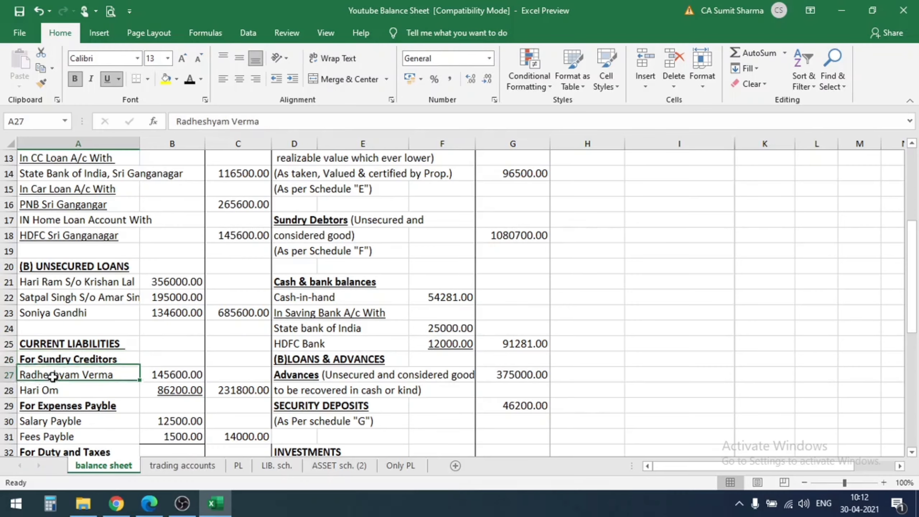
{"action": "left_click", "coordinate": [38, 392]}
Review the expenses payable section, covering the salary and fees entries and the fees amount
{"action": "scroll", "coordinate": [163, 368], "scroll_direction": "down", "scroll_amount": 1}
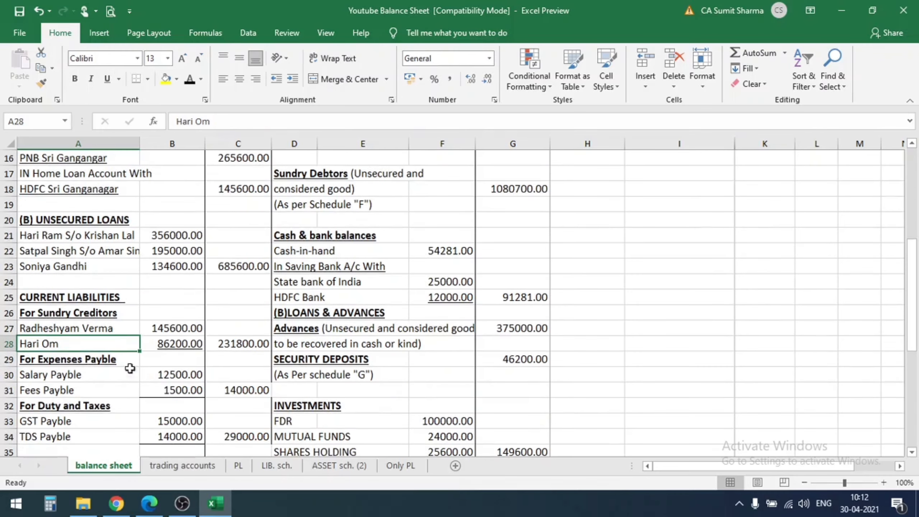
{"action": "left_click", "coordinate": [60, 358]}
{"action": "left_click", "coordinate": [47, 375]}
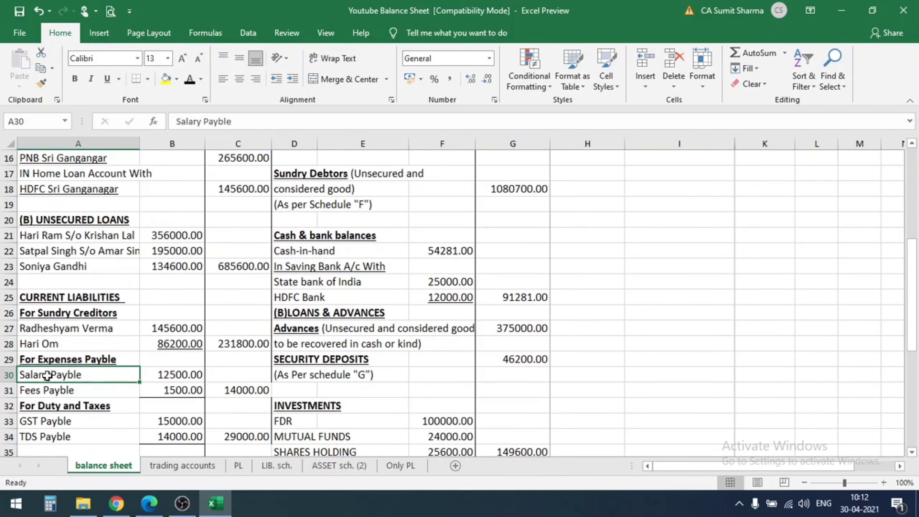
{"action": "left_click", "coordinate": [45, 390]}
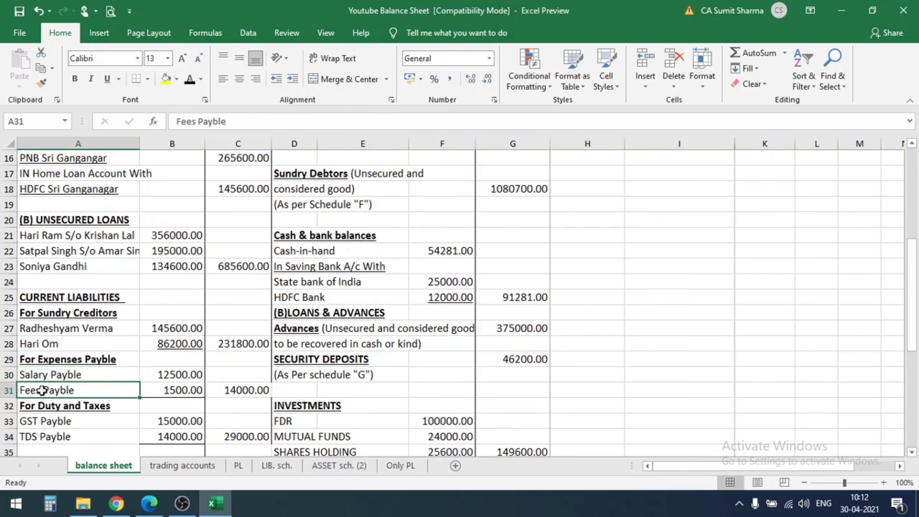
{"action": "left_click", "coordinate": [189, 393]}
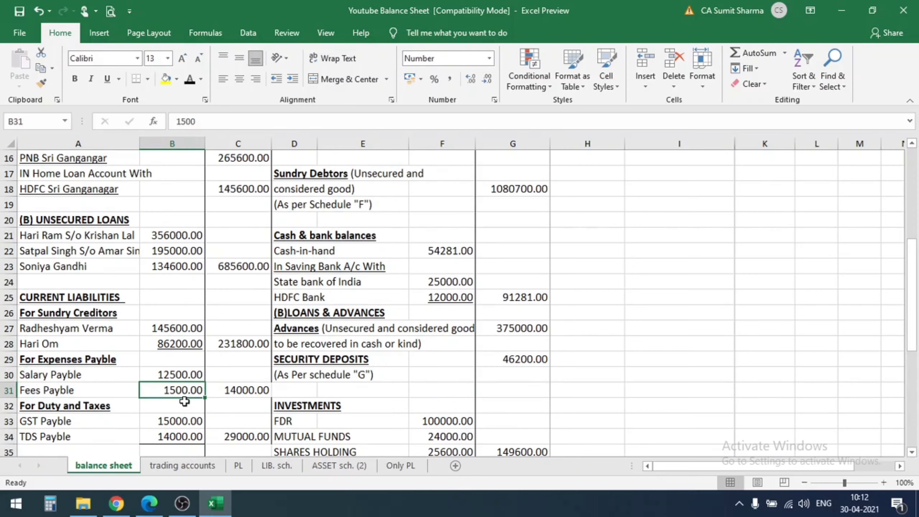
Review the GST and TDS payable entries and their amounts under For Duty and Taxes
{"action": "scroll", "coordinate": [184, 400], "scroll_direction": "down", "scroll_amount": 1}
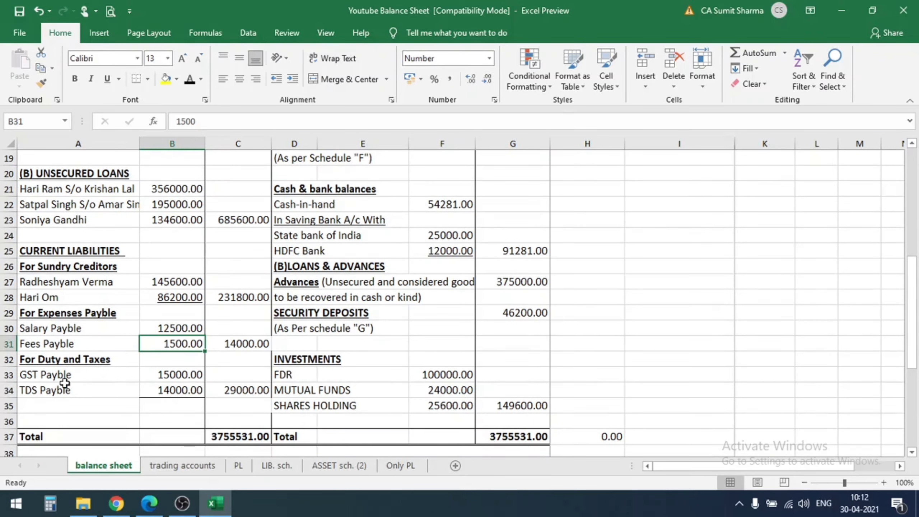
{"action": "left_click", "coordinate": [40, 377]}
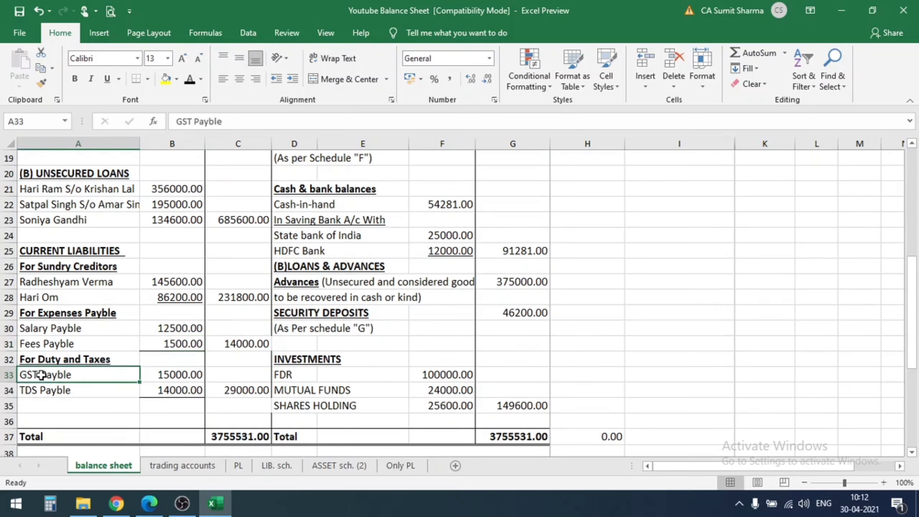
{"action": "left_click", "coordinate": [42, 389]}
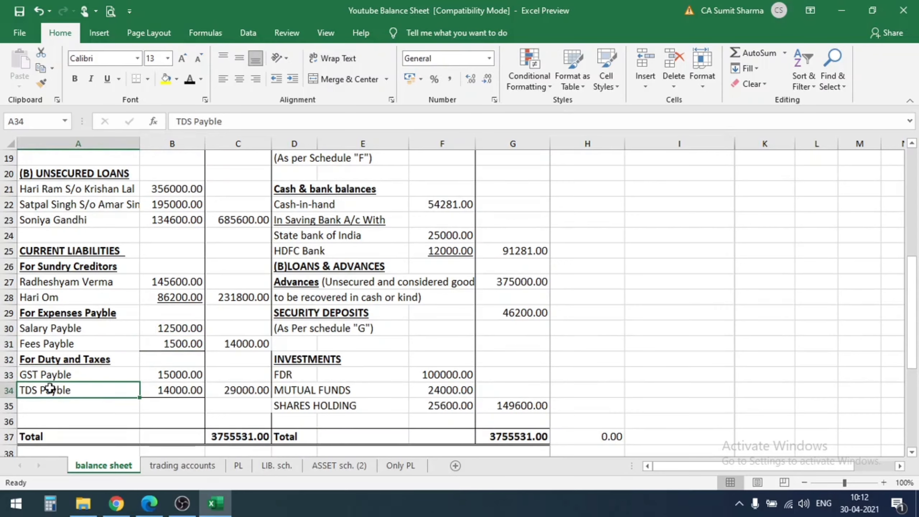
{"action": "left_click", "coordinate": [163, 377]}
{"action": "left_click", "coordinate": [165, 388]}
Return to the start of the balance sheet and look over its liabilities side and the full block of assets
{"action": "scroll", "coordinate": [123, 384], "scroll_direction": "up", "scroll_amount": 6}
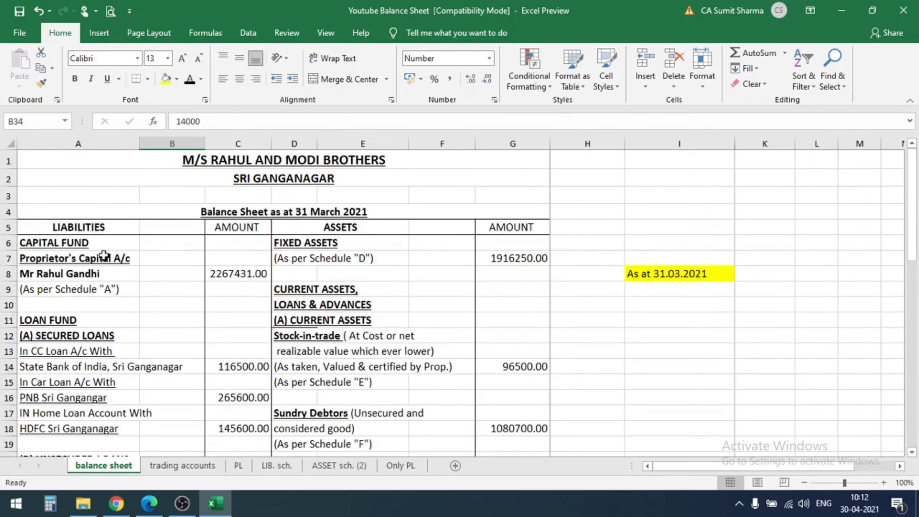
{"action": "left_click", "coordinate": [110, 146]}
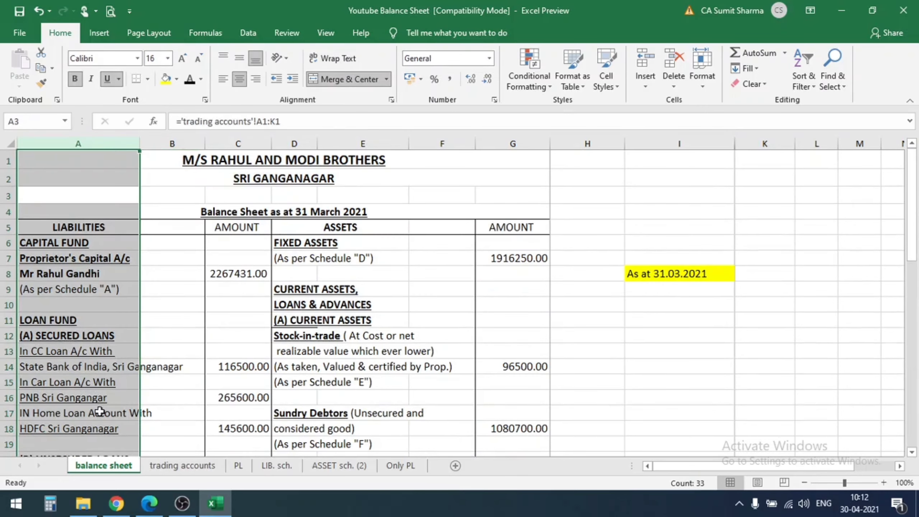
{"action": "left_click", "coordinate": [170, 317]}
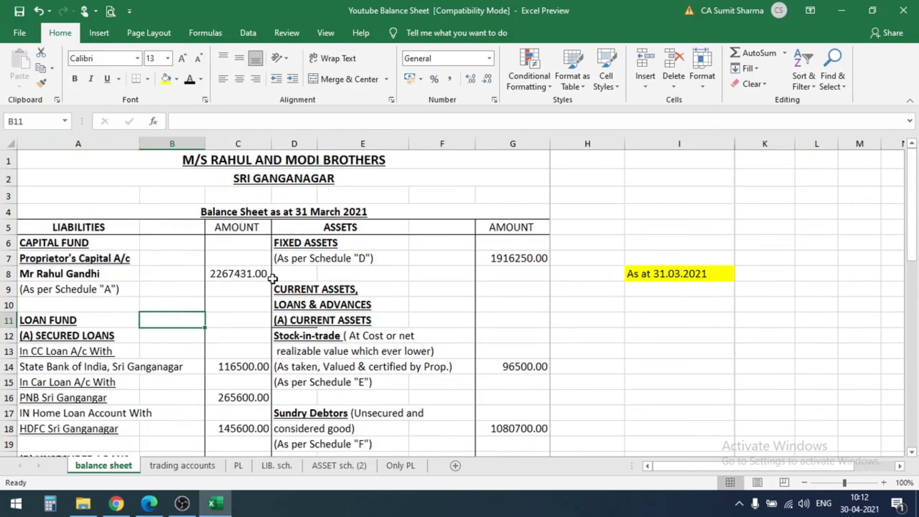
{"action": "left_click", "coordinate": [391, 142]}
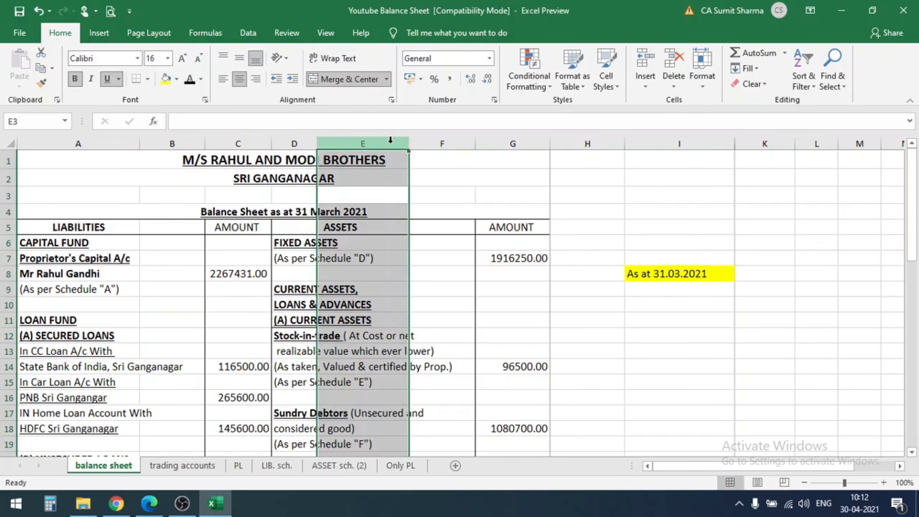
{"action": "left_click", "coordinate": [445, 276]}
{"action": "left_click_drag", "start_coordinate": [301, 244], "coordinate": [513, 435]}
{"action": "scroll", "coordinate": [343, 350], "scroll_direction": "up", "scroll_amount": 4}
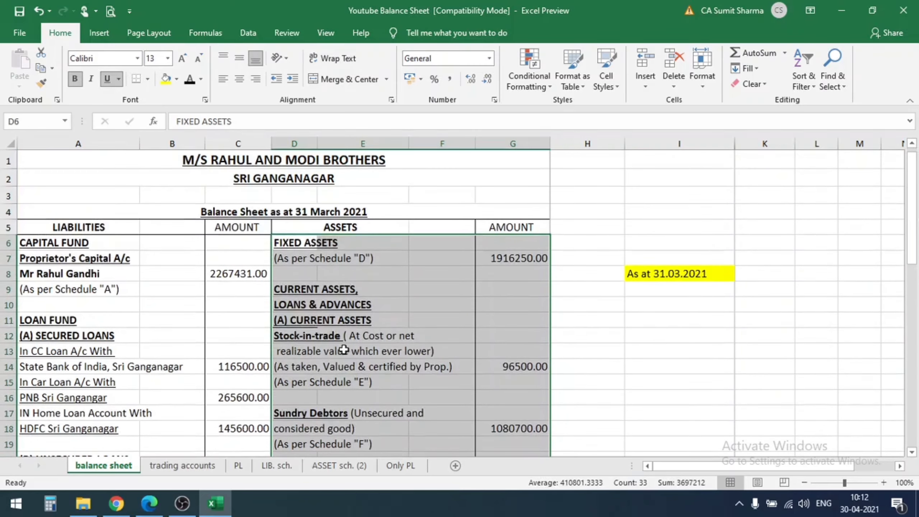
Trace the Fixed Assets entry's Schedule "D" reference to the ASSET sch. (2) sheet and look over the whole schedule table
{"action": "left_click", "coordinate": [294, 243]}
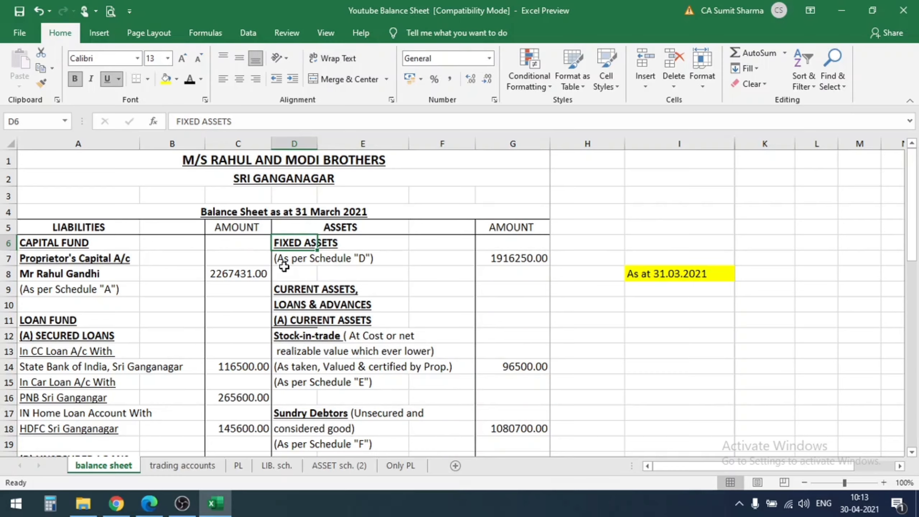
{"action": "left_click", "coordinate": [300, 258]}
{"action": "left_click", "coordinate": [336, 465]}
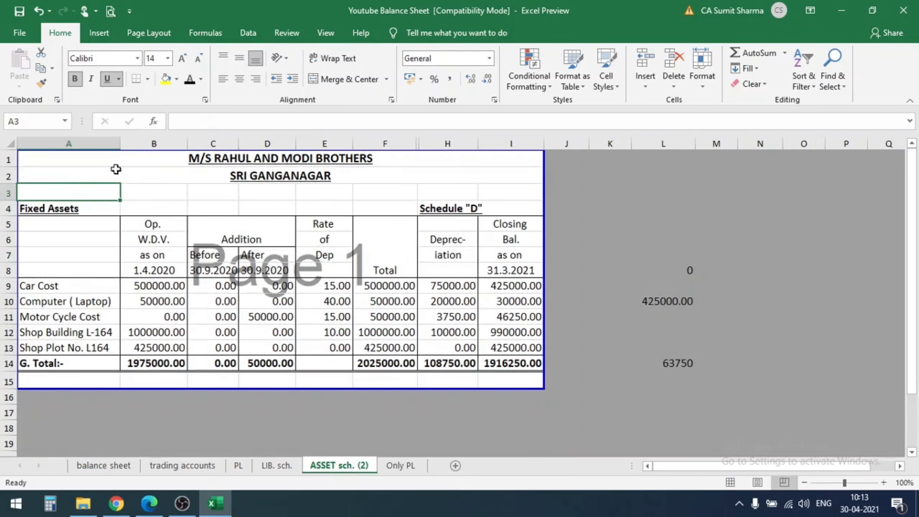
{"action": "left_click_drag", "start_coordinate": [48, 225], "coordinate": [522, 383]}
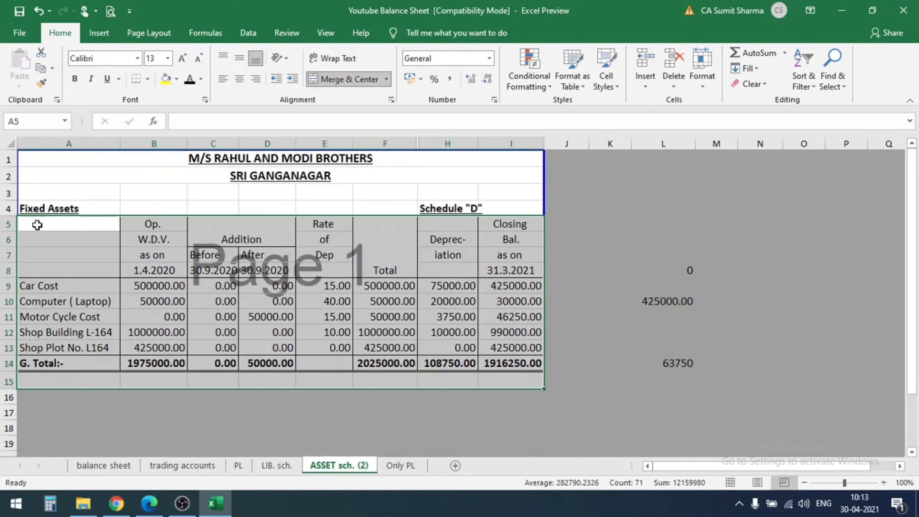
Review the fixed asset rows in Schedule "D", from Car Cost through Computer, Motor Cycle and Shop Building to G. Total
{"action": "left_click", "coordinate": [38, 225]}
{"action": "left_click", "coordinate": [44, 286]}
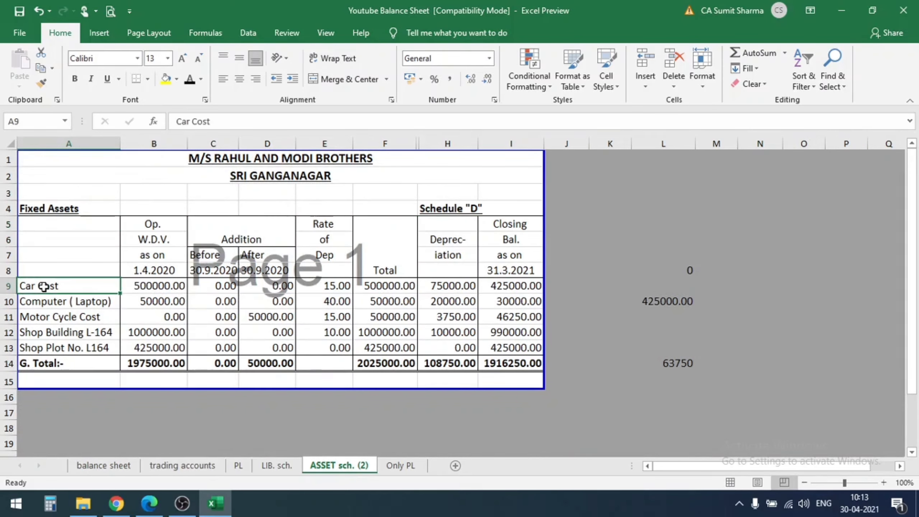
{"action": "left_click", "coordinate": [33, 302]}
{"action": "left_click", "coordinate": [33, 317]}
{"action": "left_click", "coordinate": [37, 332]}
{"action": "left_click", "coordinate": [37, 362]}
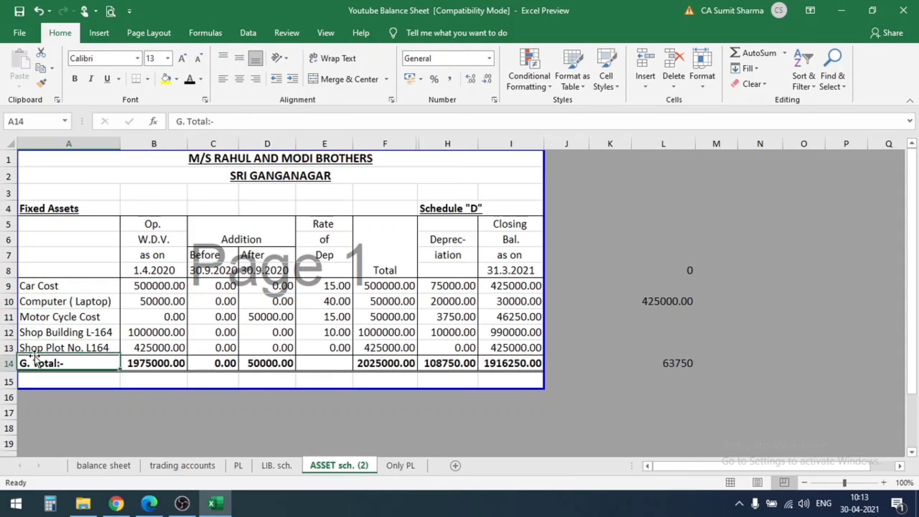
Review the Schedule "D" asset names and the opening W.D.V. column as on 1.4.2020, from Car Cost to Shop Plot
{"action": "left_click", "coordinate": [38, 288]}
{"action": "left_click", "coordinate": [38, 304]}
{"action": "left_click", "coordinate": [38, 315]}
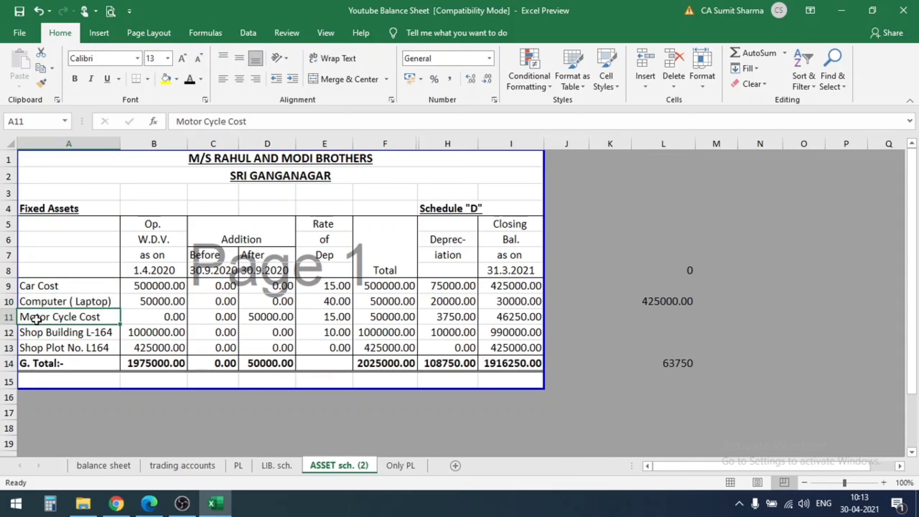
{"action": "left_click", "coordinate": [40, 333]}
{"action": "left_click", "coordinate": [155, 223]}
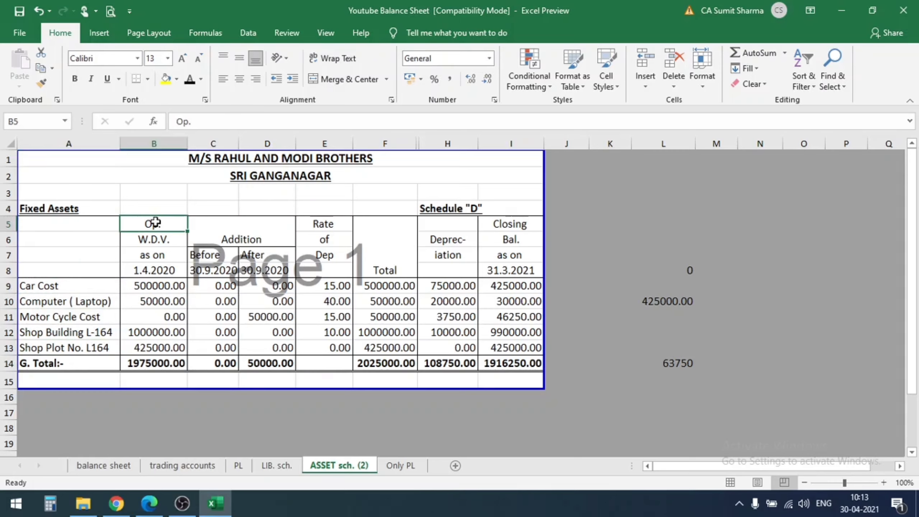
{"action": "left_click", "coordinate": [155, 248]}
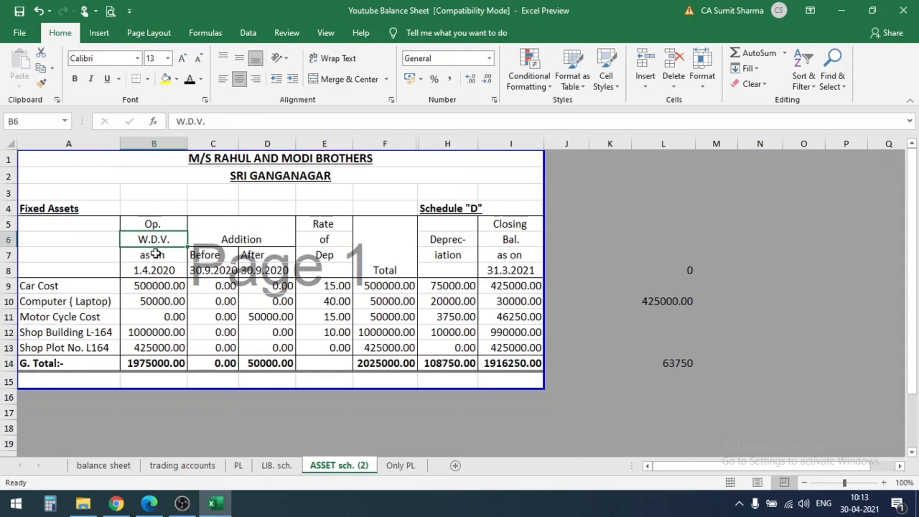
{"action": "left_click", "coordinate": [175, 271]}
{"action": "left_click_drag", "start_coordinate": [158, 287], "coordinate": [160, 348]}
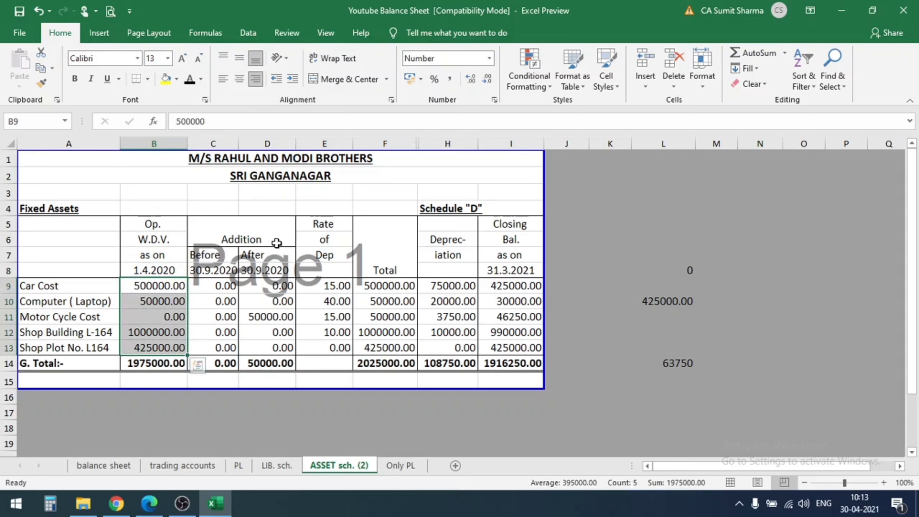
Examine the Addition columns before and after 30.9.2020, using the Motor Cycle Cost row as the example
{"action": "left_click", "coordinate": [222, 244]}
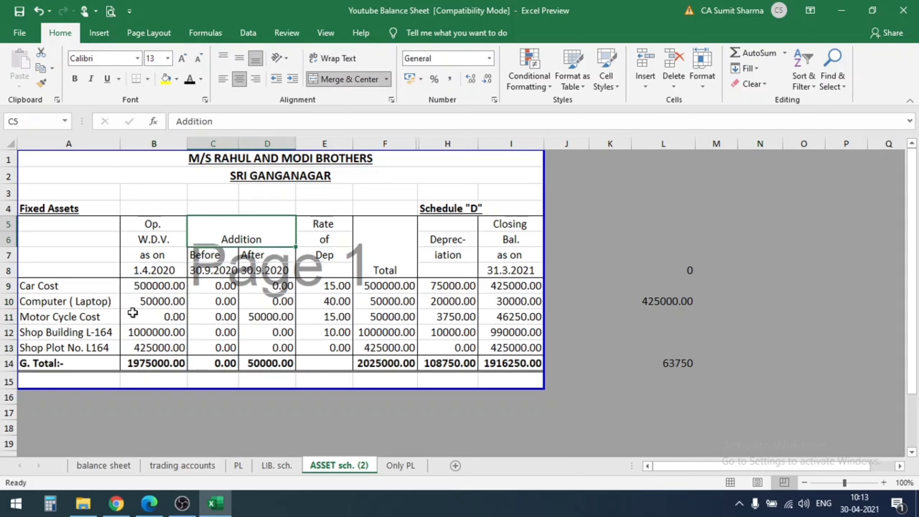
{"action": "left_click", "coordinate": [54, 317]}
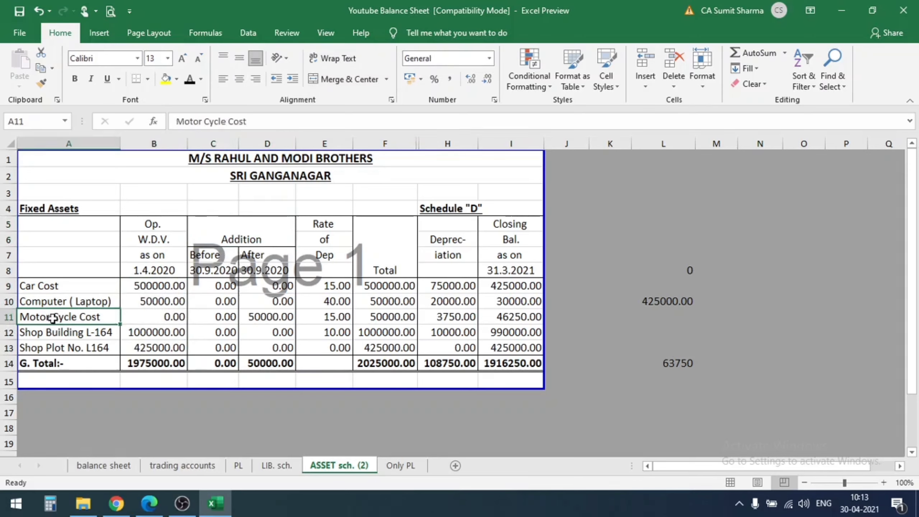
{"action": "left_click", "coordinate": [153, 318]}
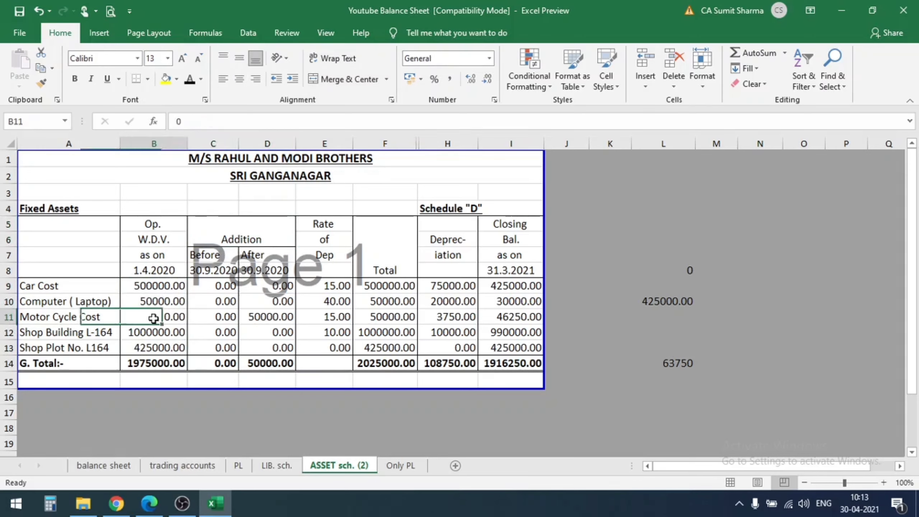
{"action": "left_click", "coordinate": [212, 269]}
{"action": "left_click", "coordinate": [268, 317]}
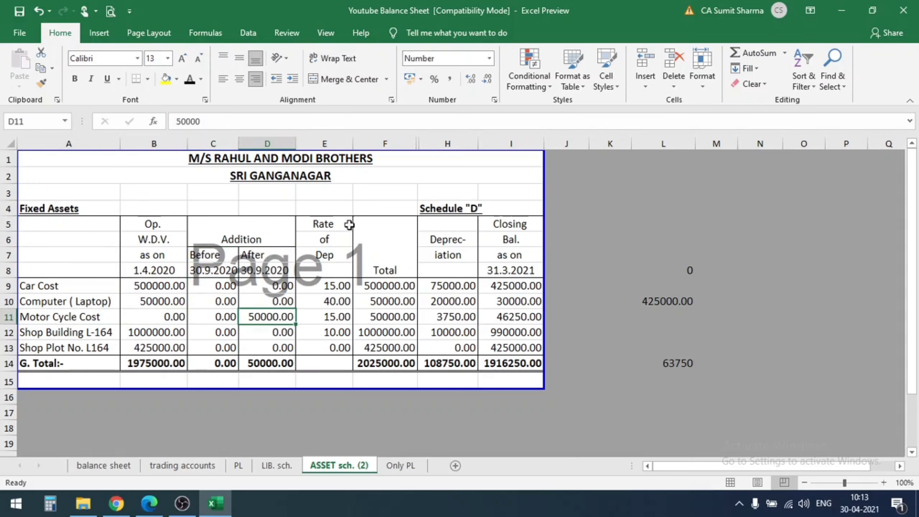
Review the Rate of Dep column and the Total heading, checking each asset's depreciation rate from Car Cost to Shop Plot
{"action": "left_click_drag", "start_coordinate": [328, 226], "coordinate": [340, 363]}
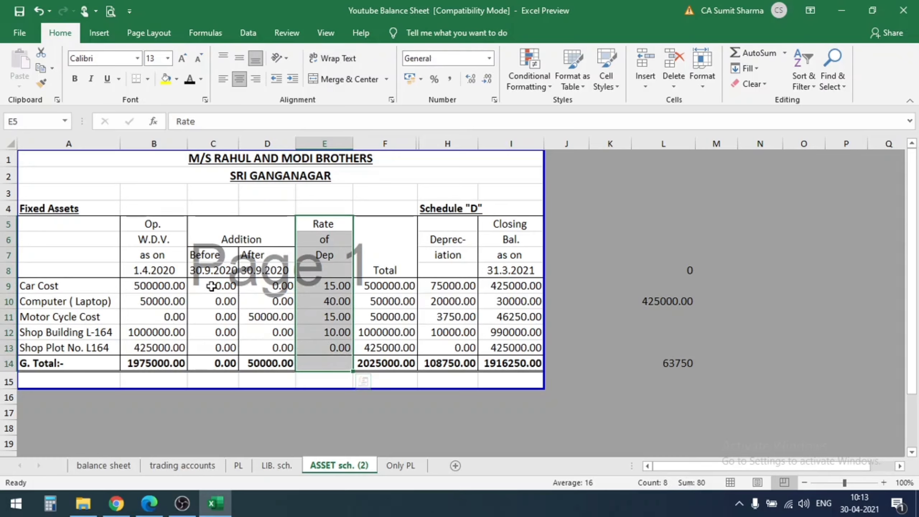
{"action": "left_click", "coordinate": [380, 229]}
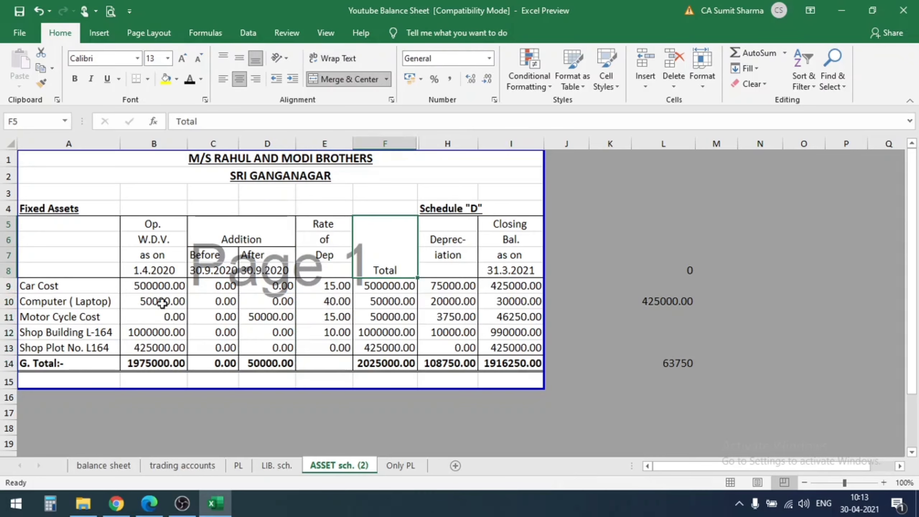
{"action": "left_click", "coordinate": [329, 287]}
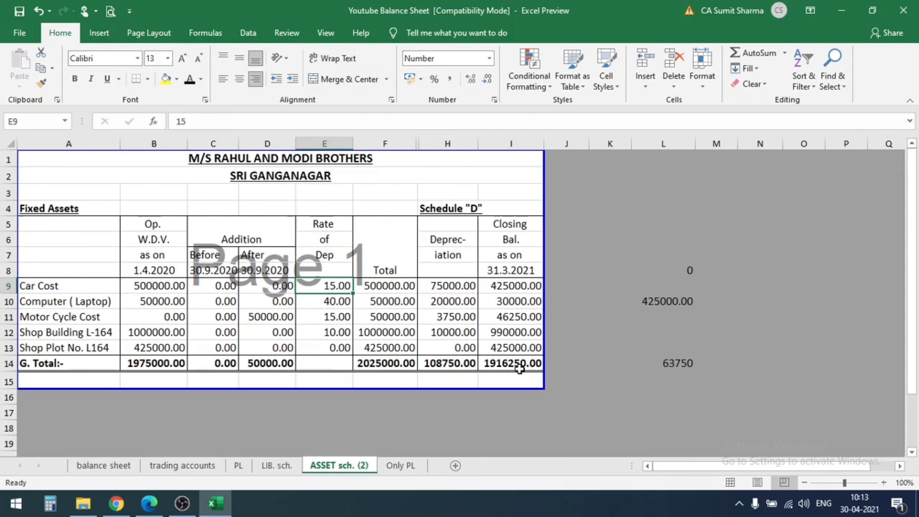
{"action": "key", "text": "Down"}
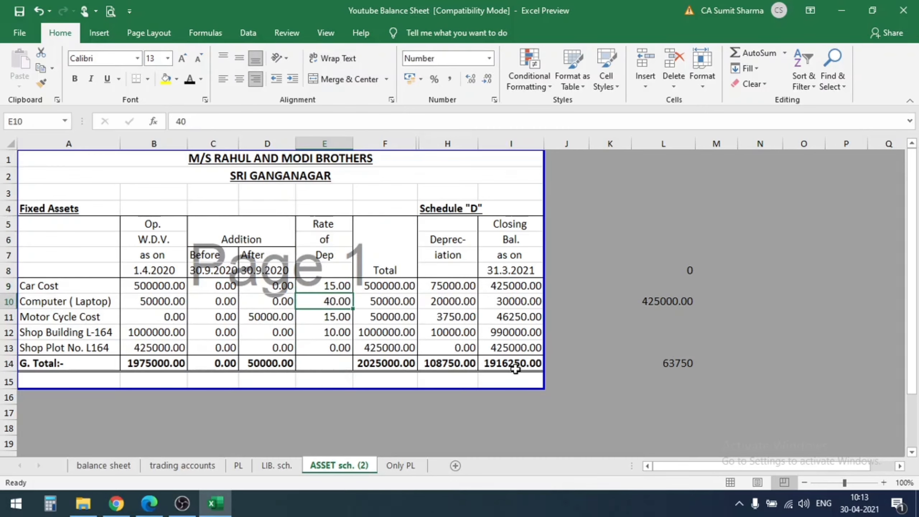
{"action": "key", "text": "Down"}
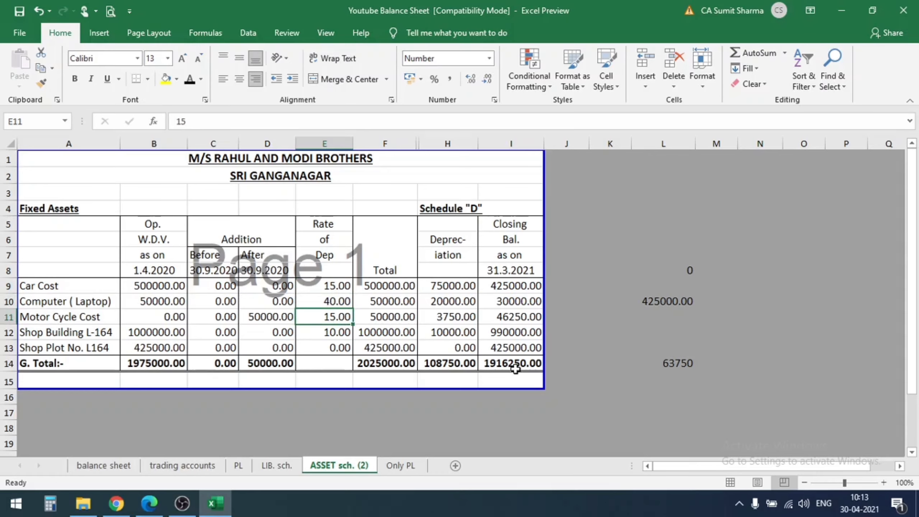
{"action": "key", "text": "Down"}
{"action": "key", "text": "Down"}
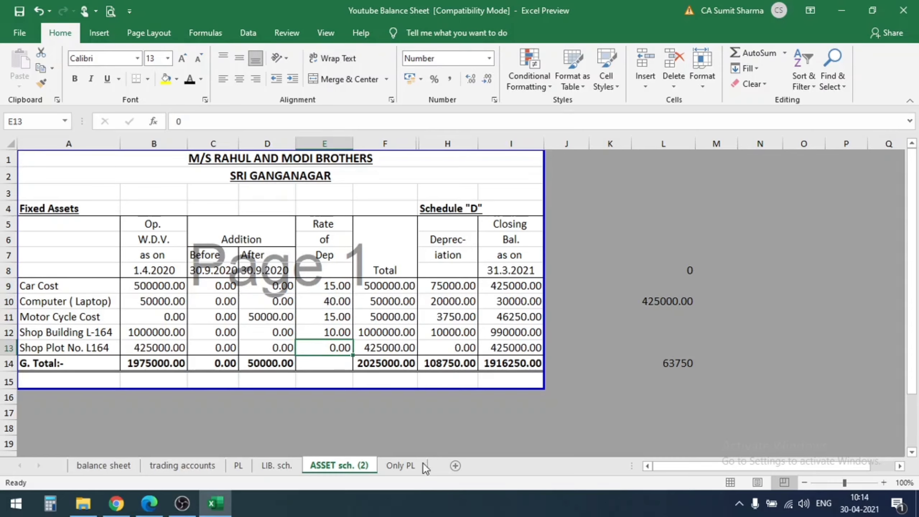
Insert five blank rows above the Shop Plot No. L164 row in the fixed assets schedule
{"action": "left_click", "coordinate": [72, 348]}
{"action": "key", "text": "ctrl+shift+plus"}
{"action": "key", "text": "r"}
{"action": "key", "text": "Return"}
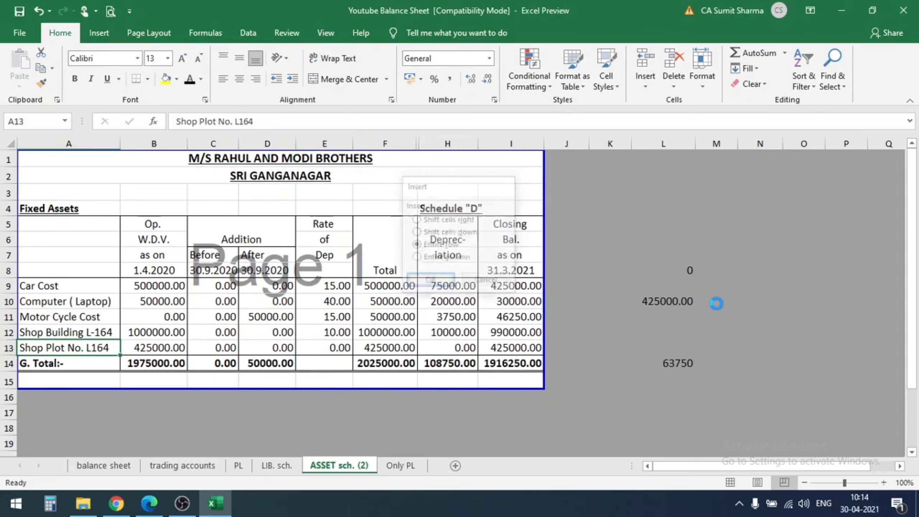
{"action": "key", "text": "F4"}
{"action": "key", "text": "F4"}
{"action": "key", "text": "F4"}
{"action": "key", "text": "F4"}
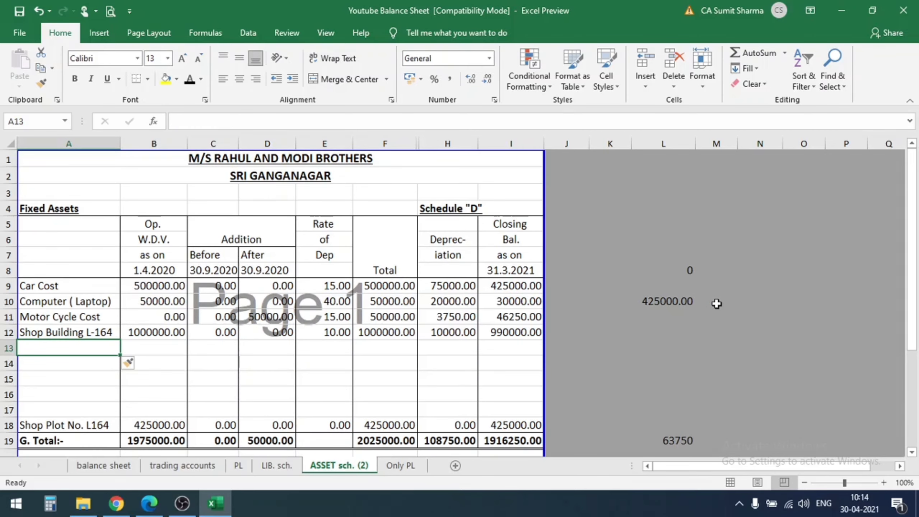
Check the G. Total formula for the closing balance and trace it to the Fixed Assets amount on the balance sheet
{"action": "scroll", "coordinate": [504, 425], "scroll_direction": "down", "scroll_amount": 2}
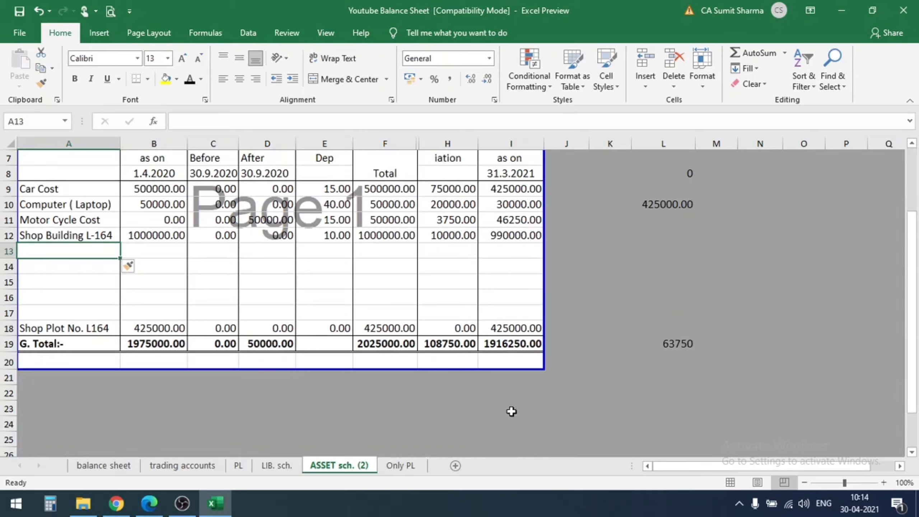
{"action": "left_click", "coordinate": [509, 345]}
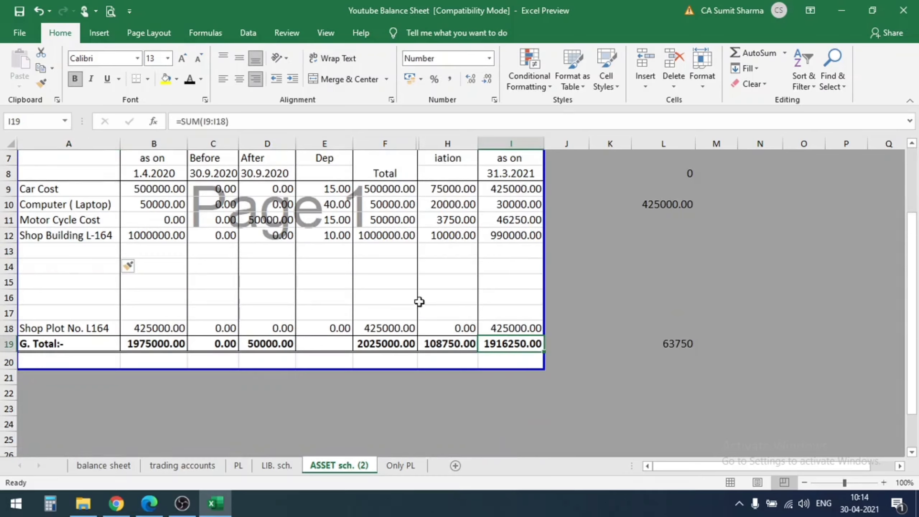
{"action": "left_click", "coordinate": [132, 467]}
{"action": "left_click", "coordinate": [517, 259]}
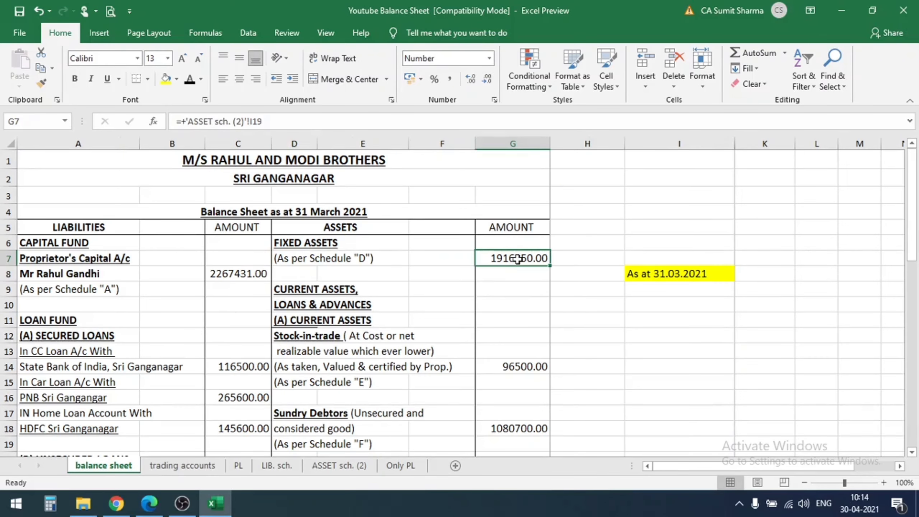
Review the Fixed Assets heading and the Current Assets, Loans & Advances heading on the balance sheet
{"action": "left_click", "coordinate": [298, 288]}
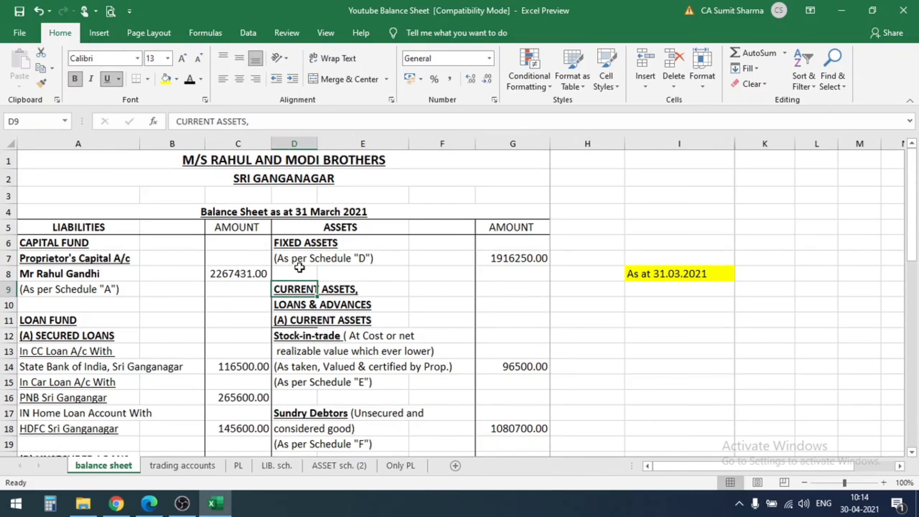
{"action": "left_click", "coordinate": [301, 239]}
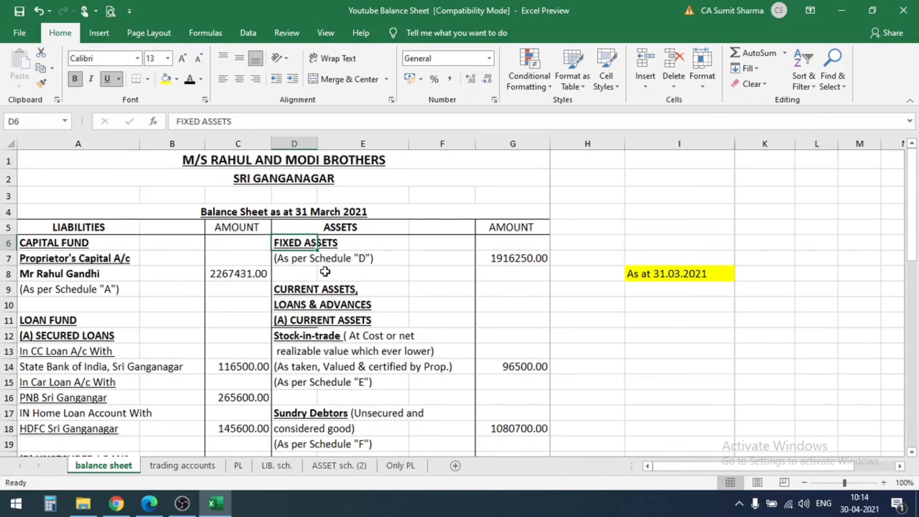
{"action": "left_click_drag", "start_coordinate": [289, 288], "coordinate": [357, 307]}
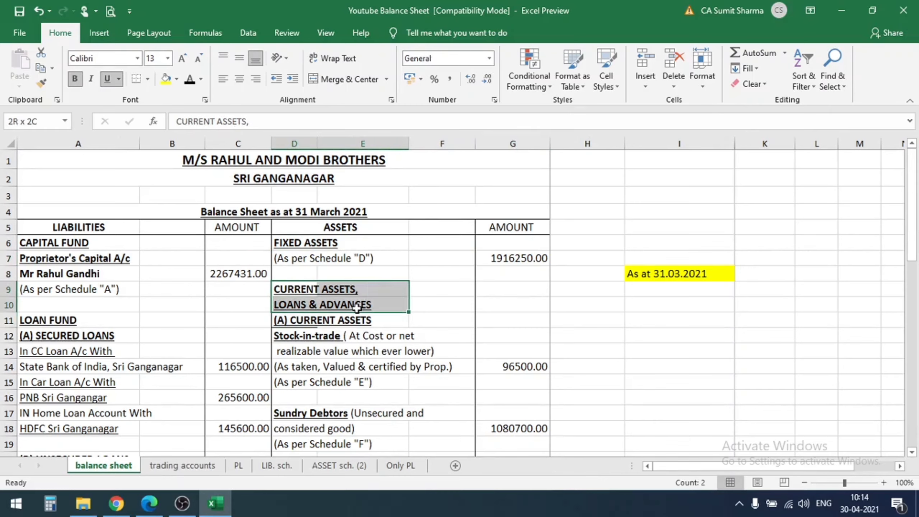
Examine the Stock-in-trade entry and its linked amount, consult the closing stock on the PL sheet, and return to the balance sheet
{"action": "left_click", "coordinate": [288, 336]}
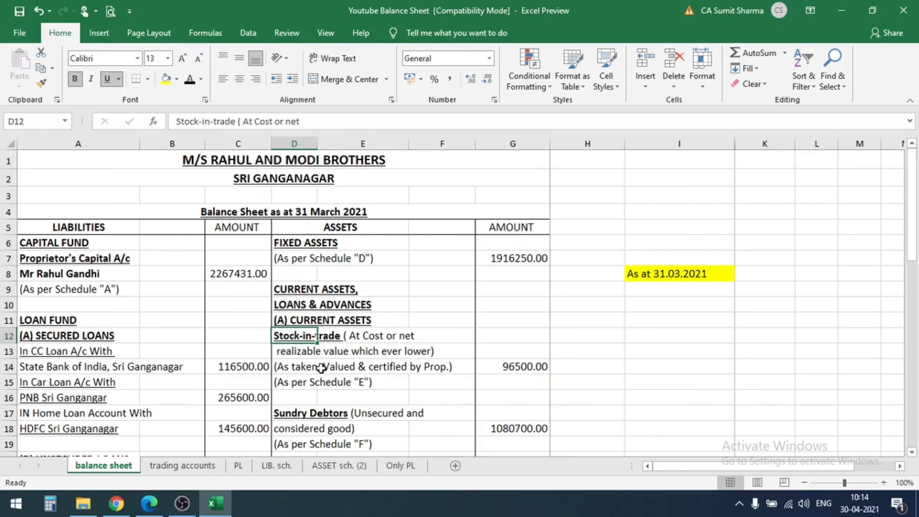
{"action": "left_click", "coordinate": [529, 371]}
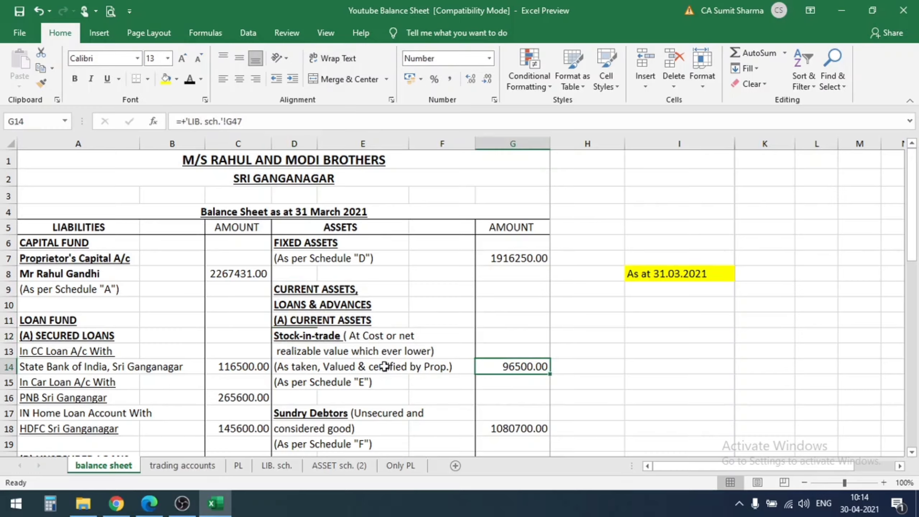
{"action": "scroll", "coordinate": [528, 358], "scroll_direction": "down", "scroll_amount": 1}
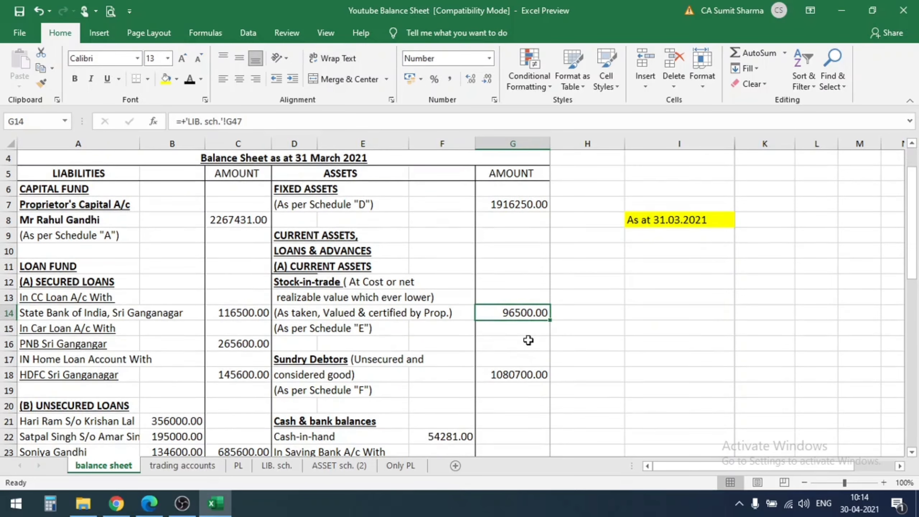
{"action": "scroll", "coordinate": [528, 340], "scroll_direction": "down", "scroll_amount": 1}
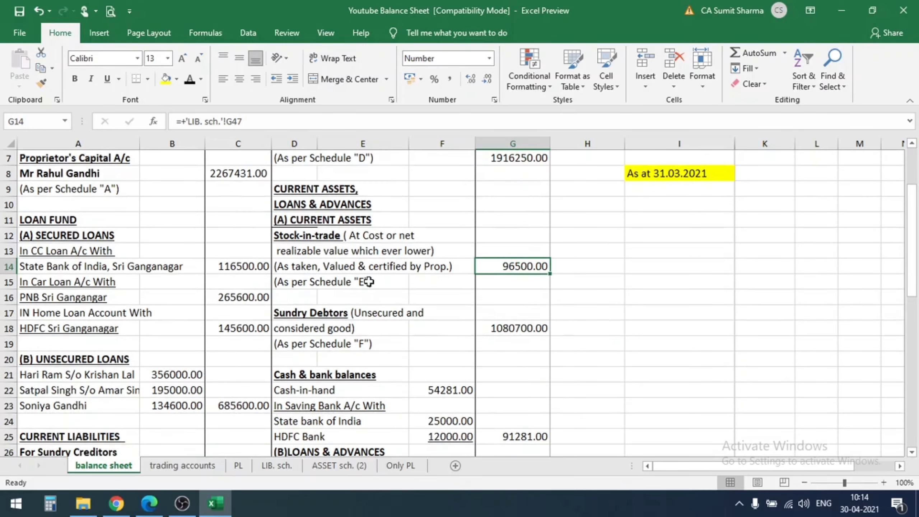
{"action": "left_click", "coordinate": [237, 466]}
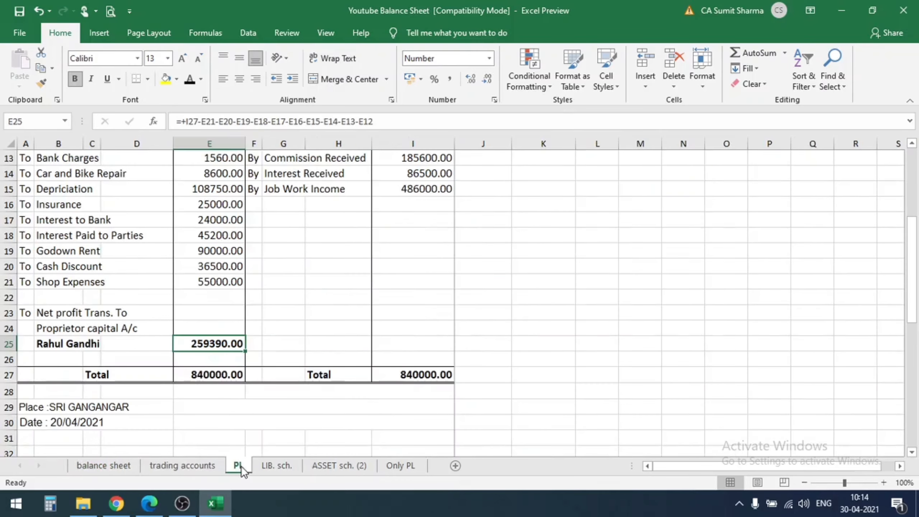
{"action": "scroll", "coordinate": [237, 450], "scroll_direction": "up", "scroll_amount": 4}
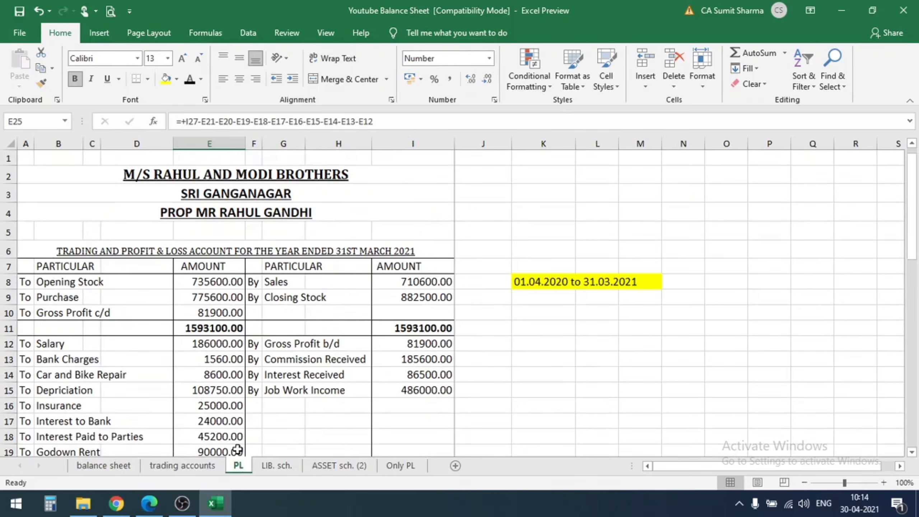
{"action": "left_click", "coordinate": [127, 468]}
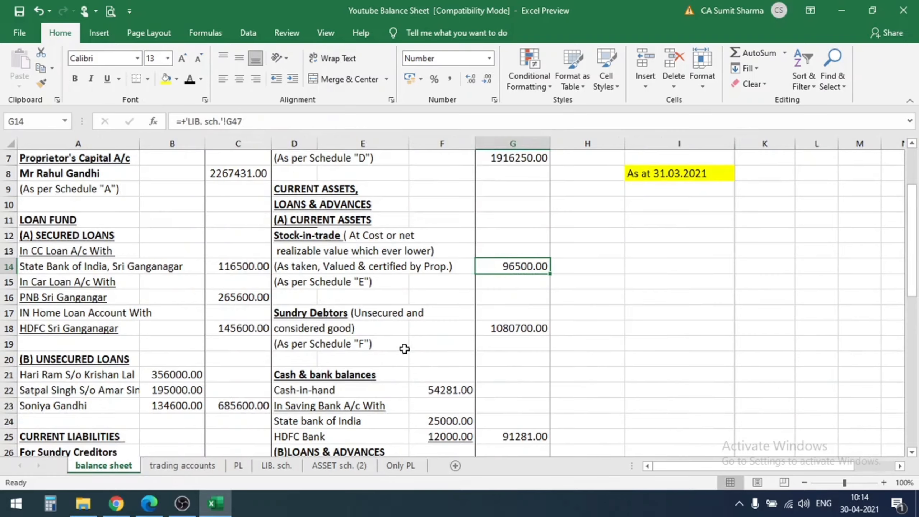
Trace the Sundry Debtors entry's Schedule "F" reference to the LIB. sch. sheet and examine its list of debtors
{"action": "scroll", "coordinate": [404, 348], "scroll_direction": "down", "scroll_amount": 1}
{"action": "left_click", "coordinate": [286, 267]}
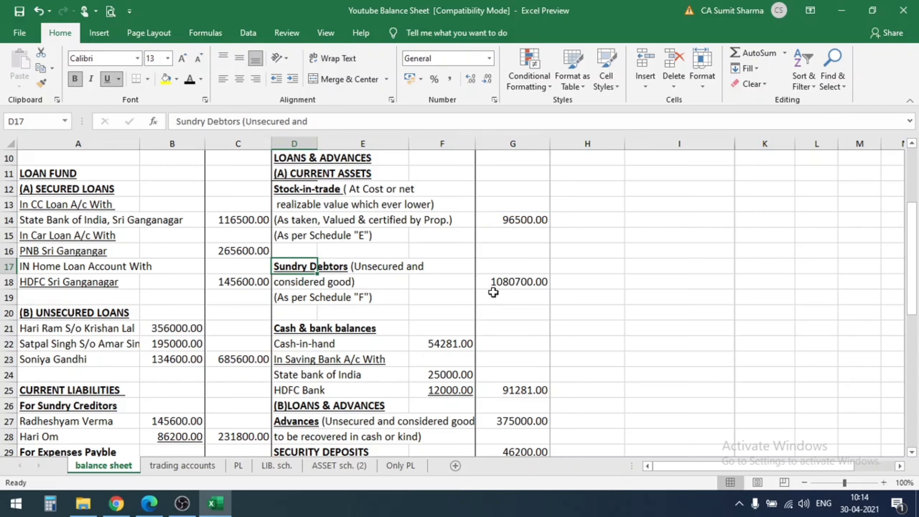
{"action": "left_click", "coordinate": [294, 296]}
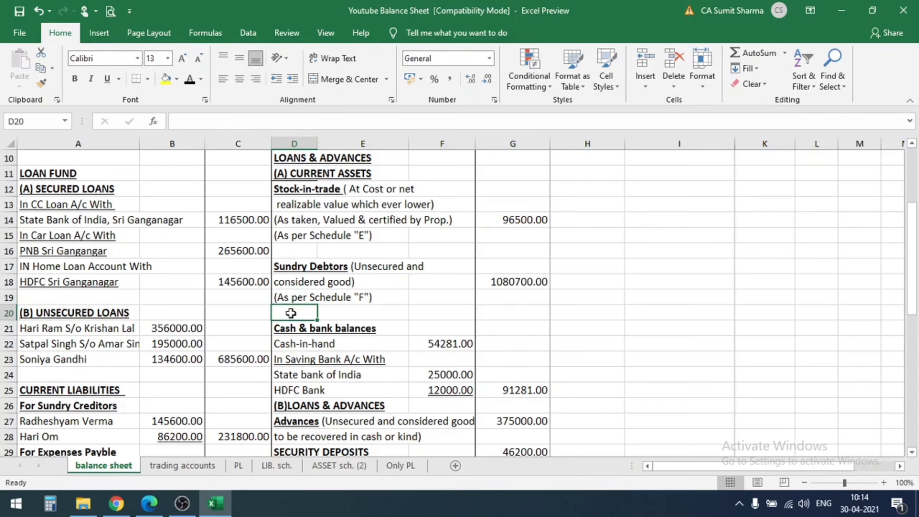
{"action": "left_click", "coordinate": [277, 467]}
{"action": "scroll", "coordinate": [338, 328], "scroll_direction": "down", "scroll_amount": 5}
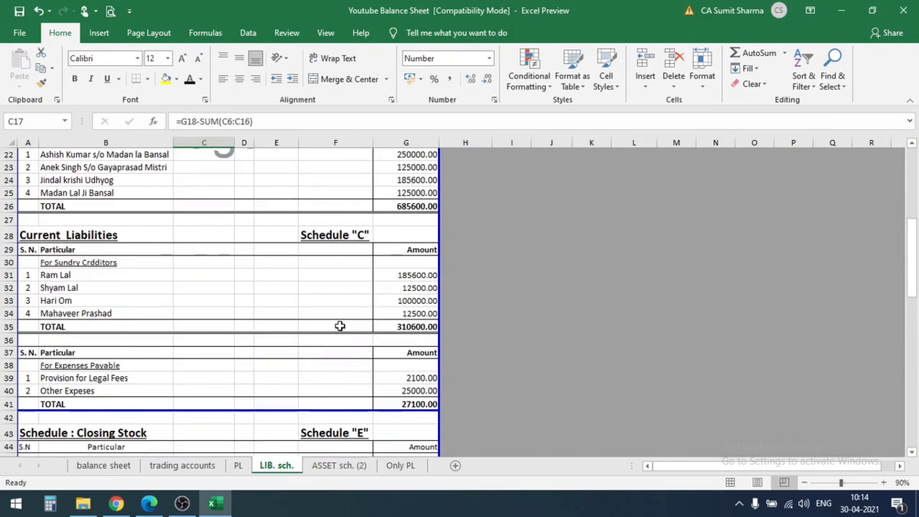
{"action": "scroll", "coordinate": [296, 212], "scroll_direction": "down", "scroll_amount": 2}
{"action": "scroll", "coordinate": [296, 214], "scroll_direction": "down", "scroll_amount": 1}
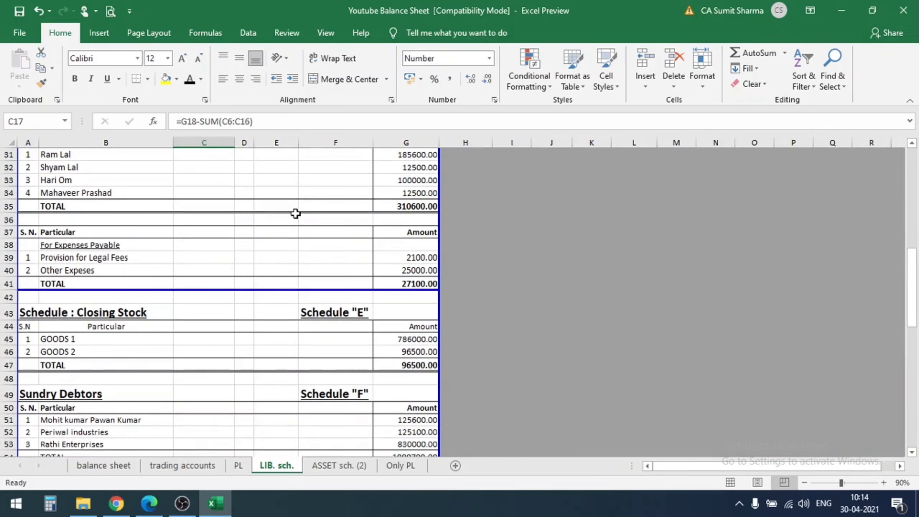
{"action": "scroll", "coordinate": [296, 213], "scroll_direction": "down", "scroll_amount": 3}
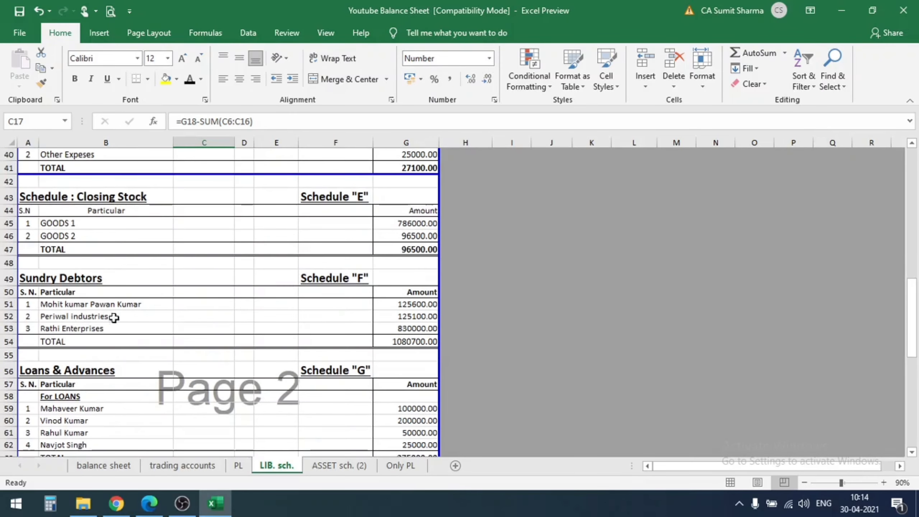
{"action": "left_click", "coordinate": [72, 304]}
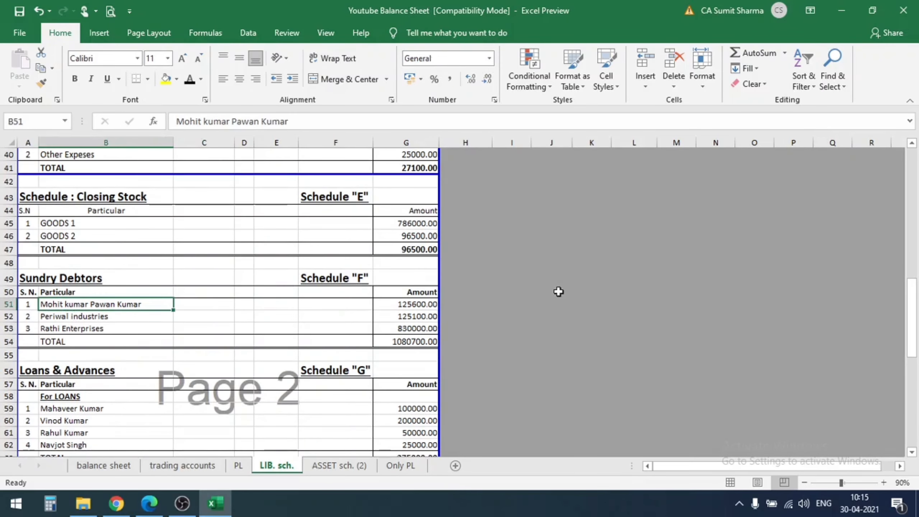
Review the remaining Schedule "F" debtors and their TOTAL formula, and trace it to the Sundry Debtors amount on the balance sheet
{"action": "key", "text": "Down"}
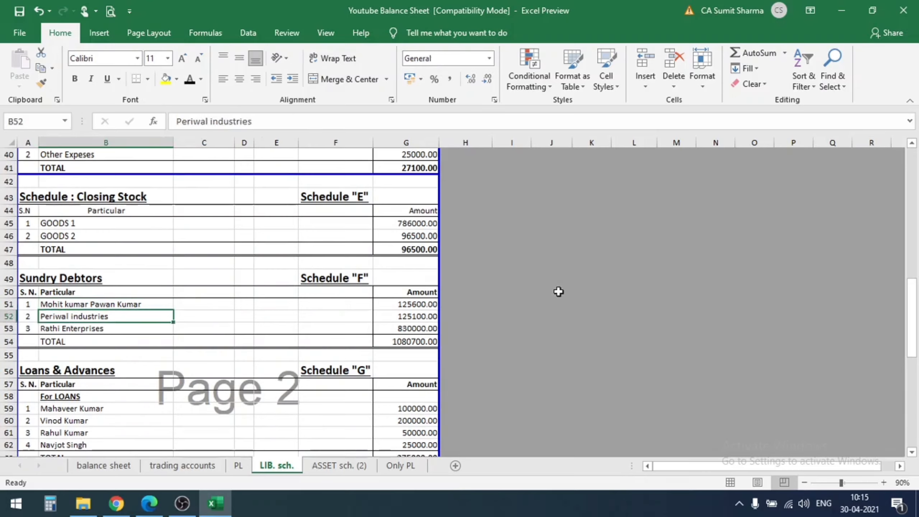
{"action": "key", "text": "Down"}
{"action": "key", "text": "Right"}
{"action": "key", "text": "Right"}
{"action": "key", "text": "Right"}
{"action": "key", "text": "Right"}
{"action": "key", "text": "Right"}
{"action": "key", "text": "Right"}
{"action": "key", "text": "Down"}
{"action": "key", "text": "Left"}
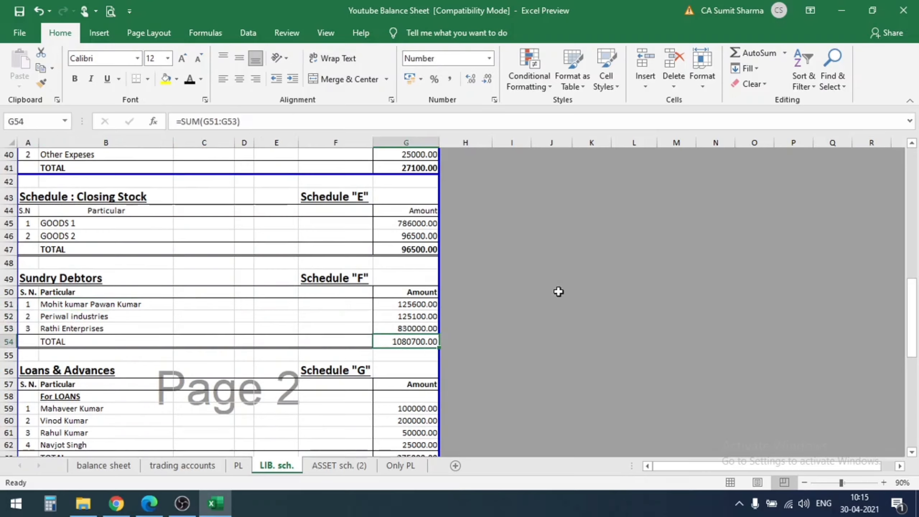
{"action": "left_click", "coordinate": [105, 466]}
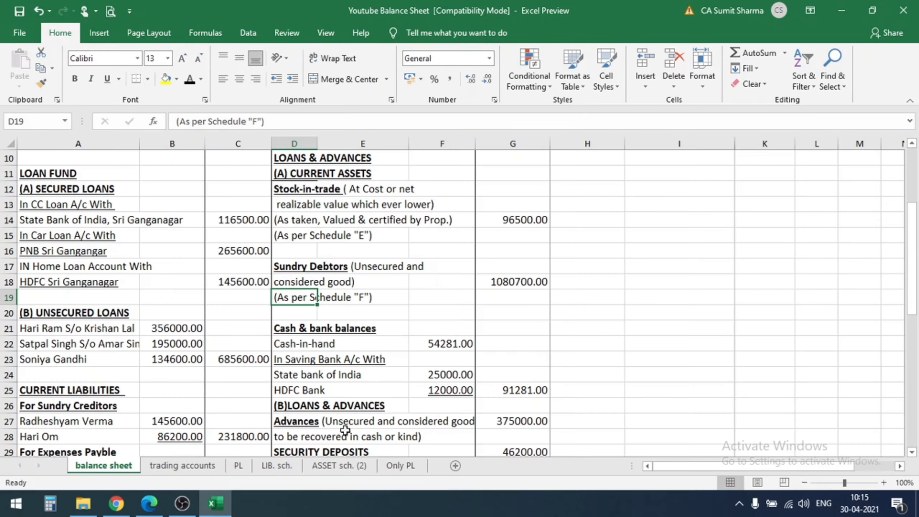
{"action": "left_click", "coordinate": [524, 282]}
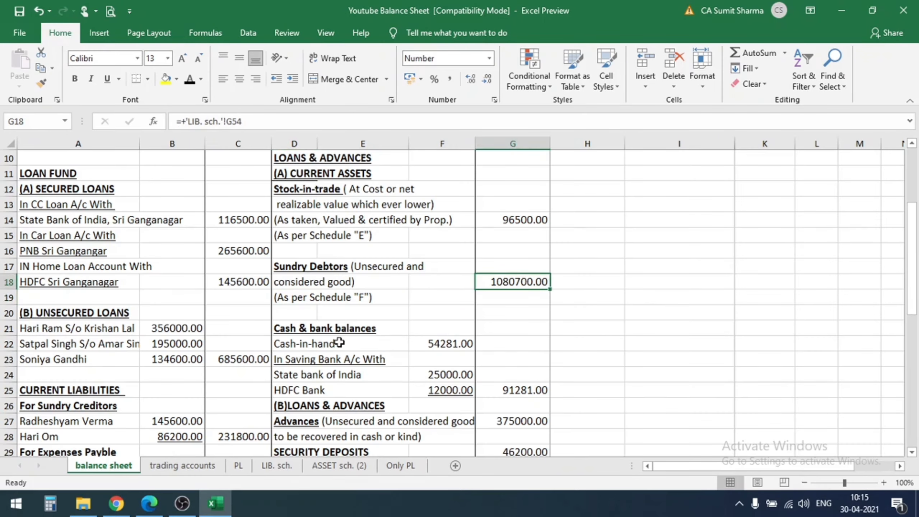
Examine the Cash & bank balances heading and the Cash-in-hand entry with its amount on the balance sheet
{"action": "scroll", "coordinate": [338, 342], "scroll_direction": "down", "scroll_amount": 1}
{"action": "scroll", "coordinate": [338, 342], "scroll_direction": "down", "scroll_amount": 2}
{"action": "left_click_drag", "start_coordinate": [286, 236], "coordinate": [347, 236]}
{"action": "left_click_drag", "start_coordinate": [289, 254], "coordinate": [419, 250]}
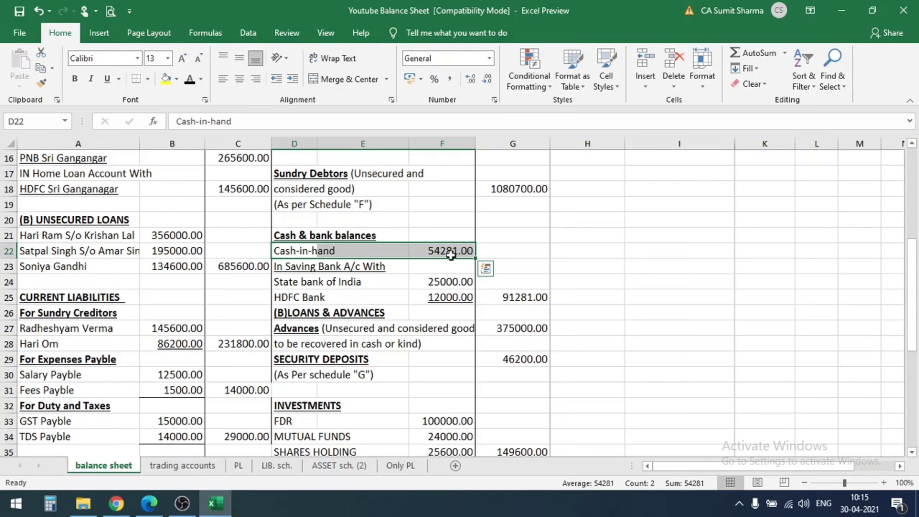
{"action": "left_click", "coordinate": [419, 252]}
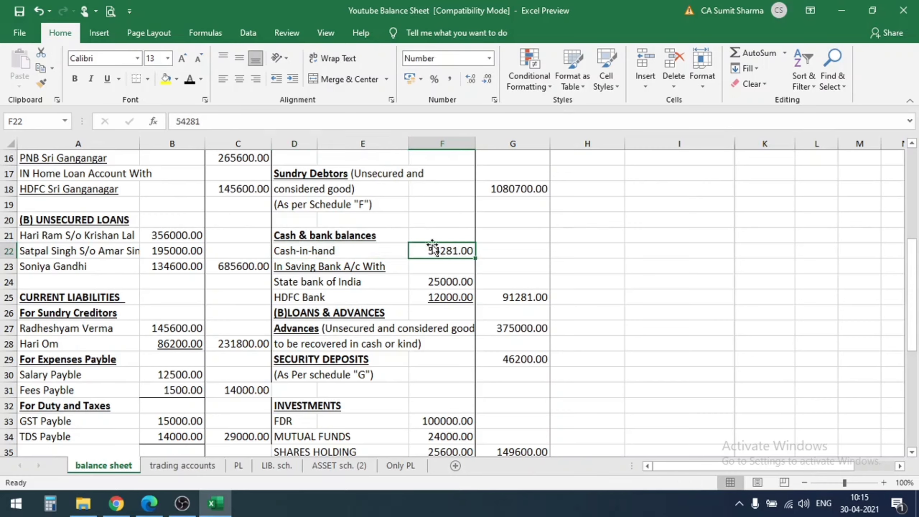
Review the State bank of India and HDFC Bank saving account balances and check the formula totalling cash and bank balances
{"action": "left_click", "coordinate": [299, 275]}
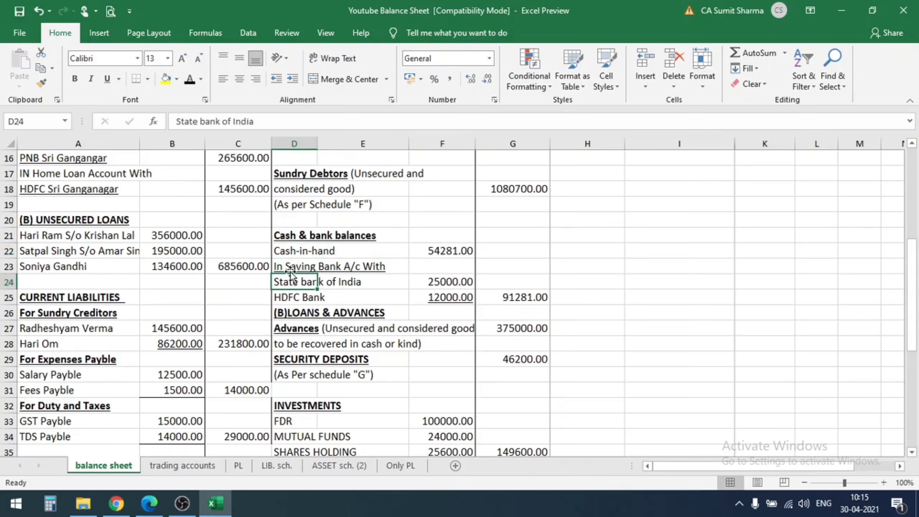
{"action": "left_click", "coordinate": [295, 268]}
{"action": "left_click", "coordinate": [295, 282]}
{"action": "left_click", "coordinate": [299, 297]}
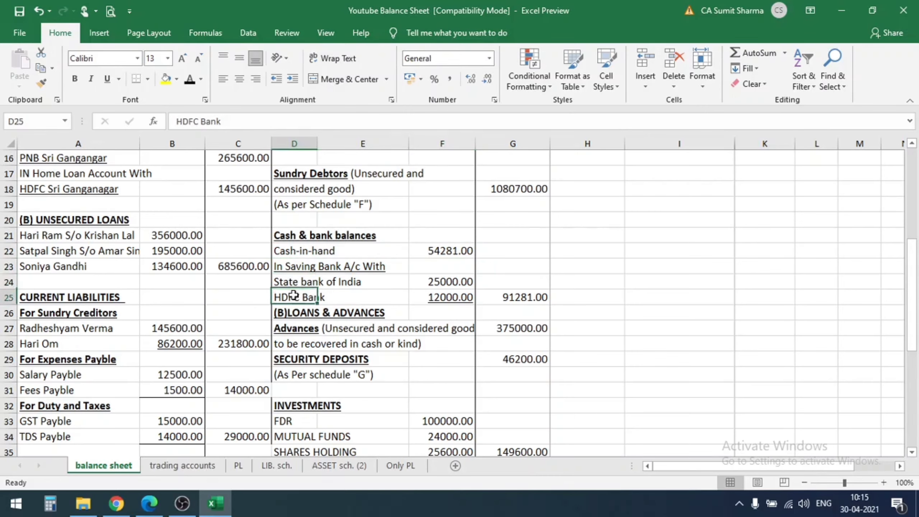
{"action": "left_click", "coordinate": [452, 283]}
{"action": "left_click", "coordinate": [449, 299]}
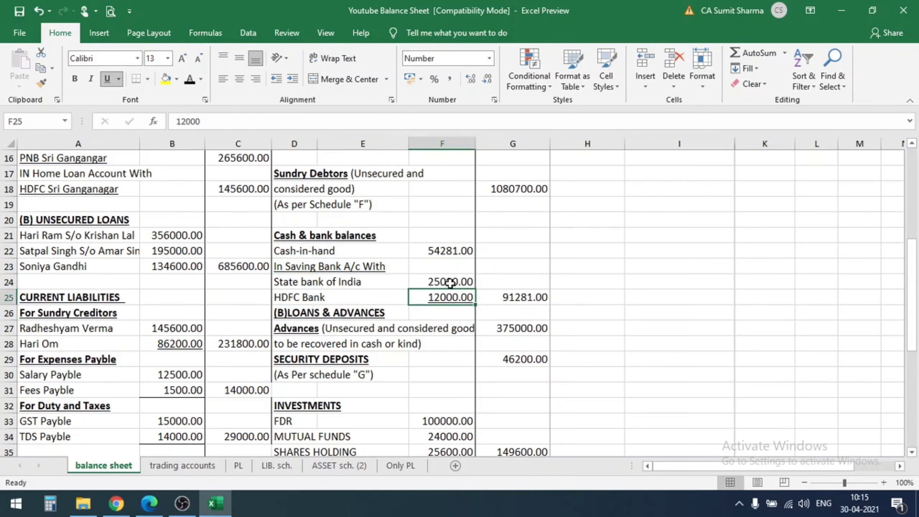
{"action": "left_click_drag", "start_coordinate": [459, 249], "coordinate": [457, 297]}
{"action": "left_click", "coordinate": [523, 293]}
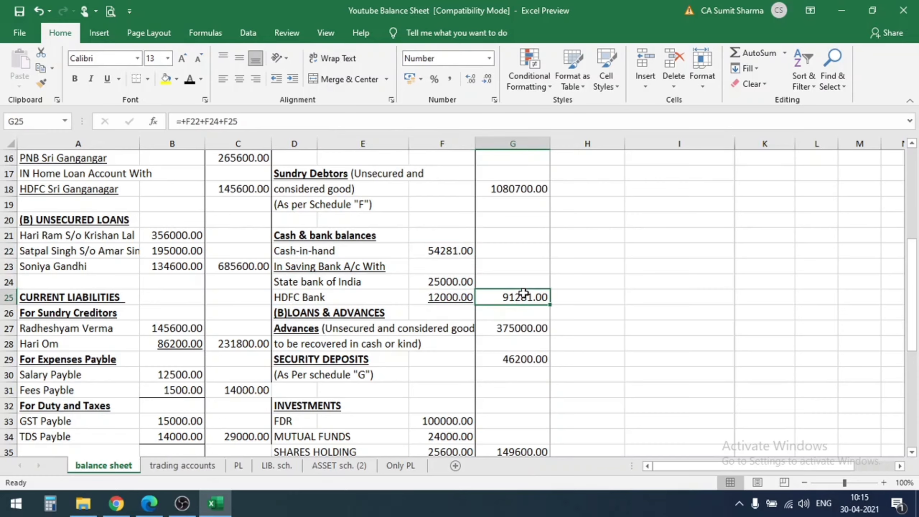
Review the Loans & Advances section's Advances and Security Deposits entries and their Schedule "G" reference
{"action": "left_click", "coordinate": [293, 328]}
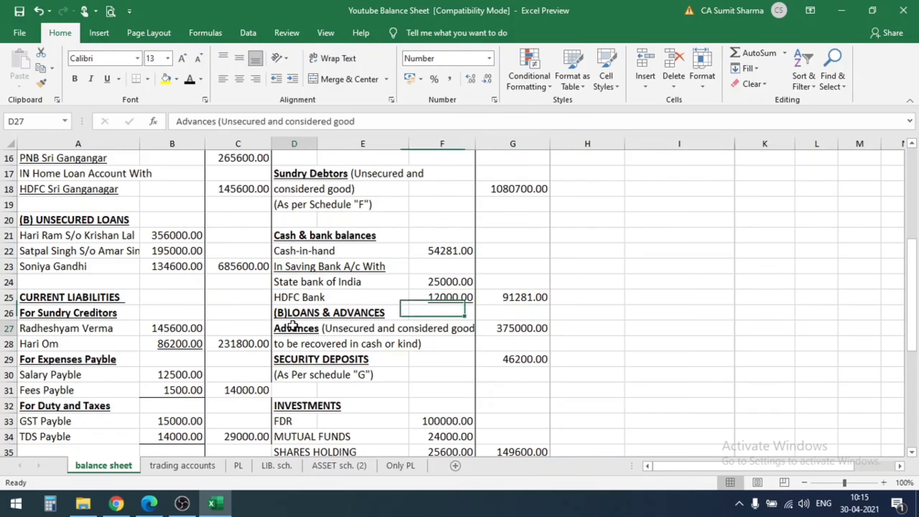
{"action": "left_click", "coordinate": [296, 309]}
{"action": "left_click", "coordinate": [296, 328]}
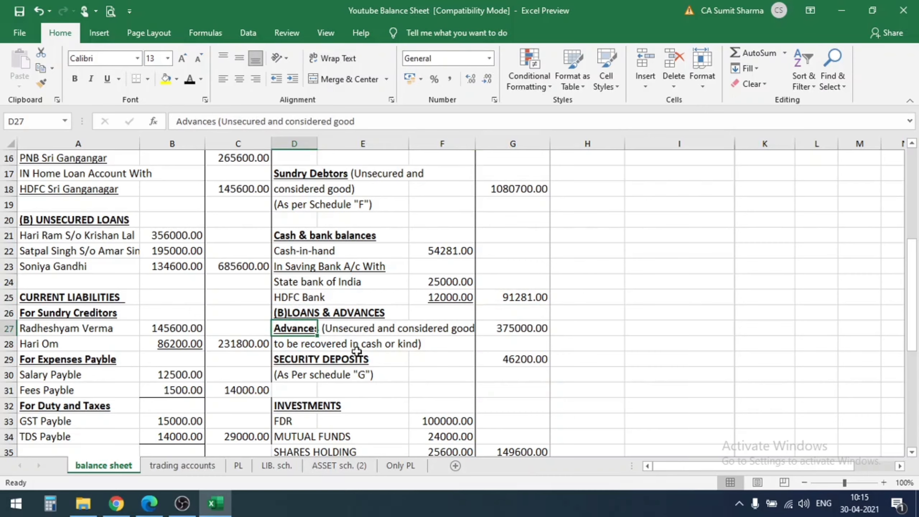
{"action": "left_click", "coordinate": [306, 358]}
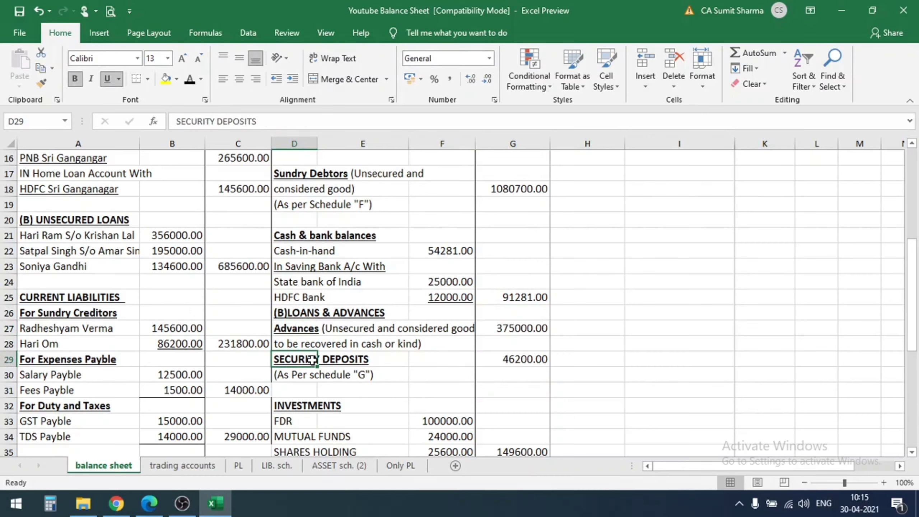
{"action": "left_click", "coordinate": [352, 375]}
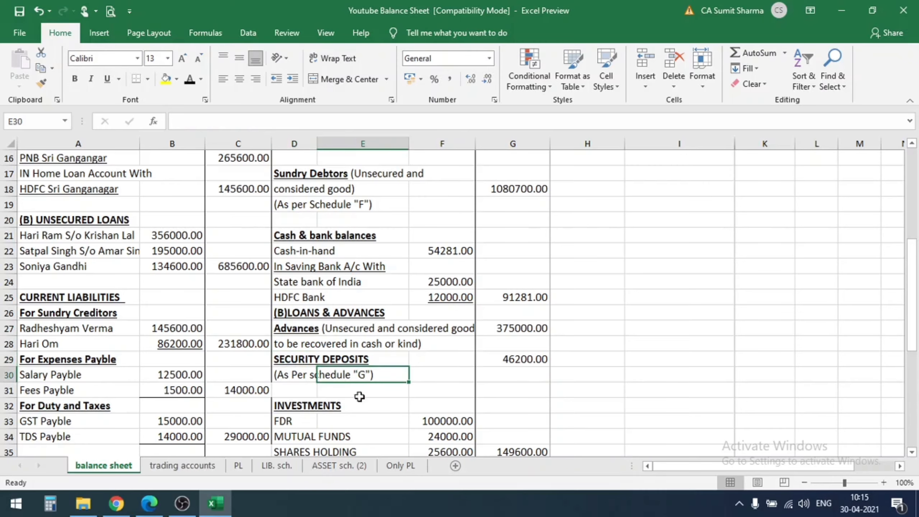
Consult Schedule "G" on the LIB. sch. sheet, examining the For LOANS parties, their amounts and the TOTAL formula
{"action": "left_click", "coordinate": [284, 466]}
{"action": "scroll", "coordinate": [349, 344], "scroll_direction": "down", "scroll_amount": 2}
{"action": "left_click", "coordinate": [347, 292]}
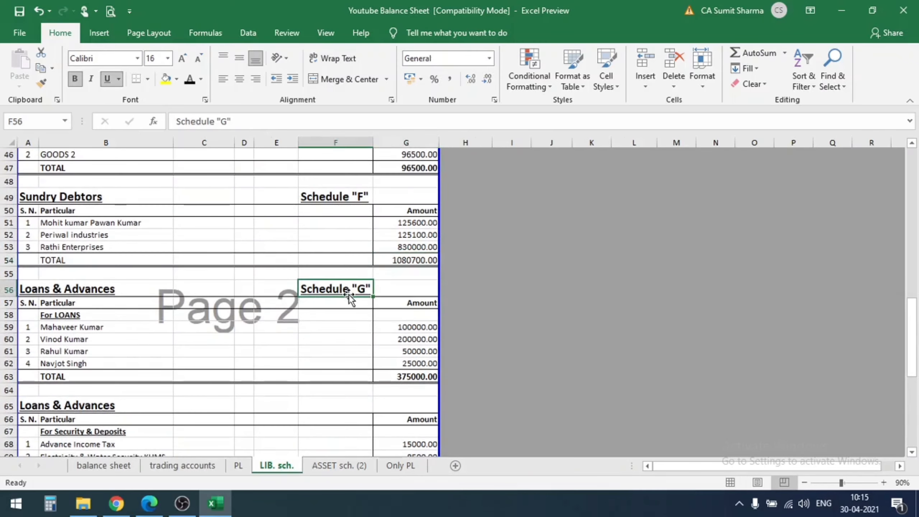
{"action": "left_click", "coordinate": [50, 315]}
{"action": "left_click", "coordinate": [56, 329]}
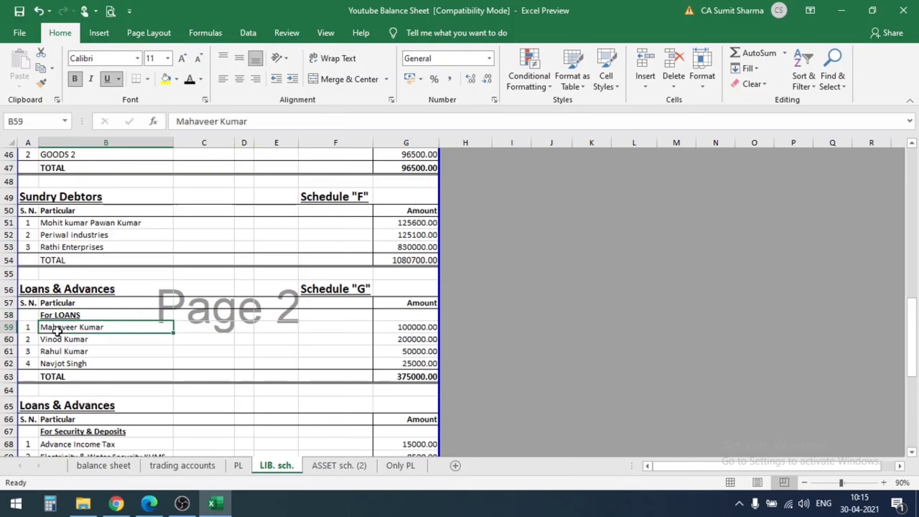
{"action": "left_click_drag", "start_coordinate": [57, 330], "coordinate": [76, 363]}
{"action": "left_click", "coordinate": [416, 326]}
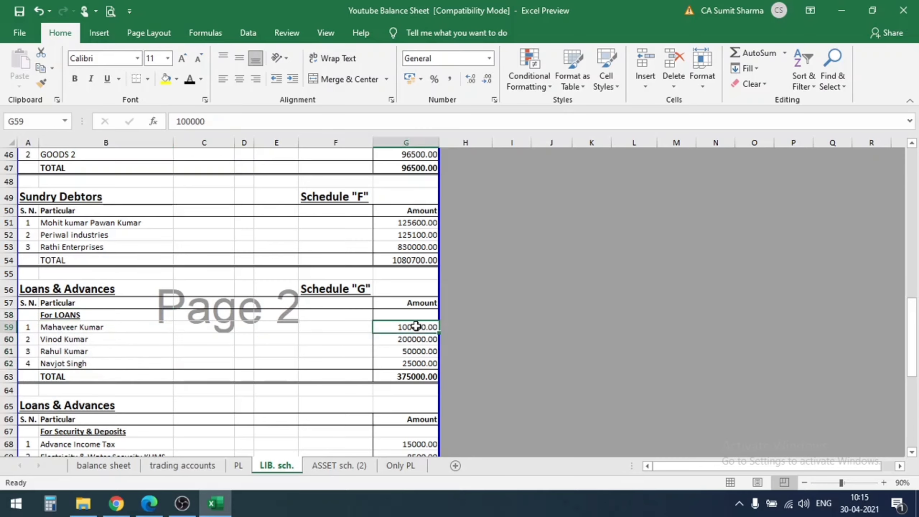
{"action": "left_click_drag", "start_coordinate": [416, 326], "coordinate": [416, 363]}
{"action": "left_click", "coordinate": [416, 376]}
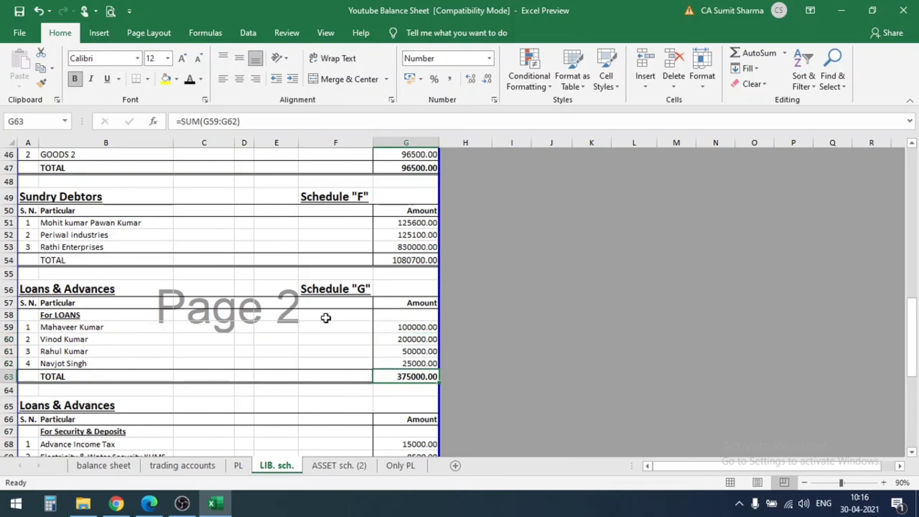
Examine the For Security & Deposits list, from Advance Income Tax through National Saving certificate
{"action": "scroll", "coordinate": [325, 318], "scroll_direction": "down", "scroll_amount": 3}
{"action": "left_click", "coordinate": [87, 313]}
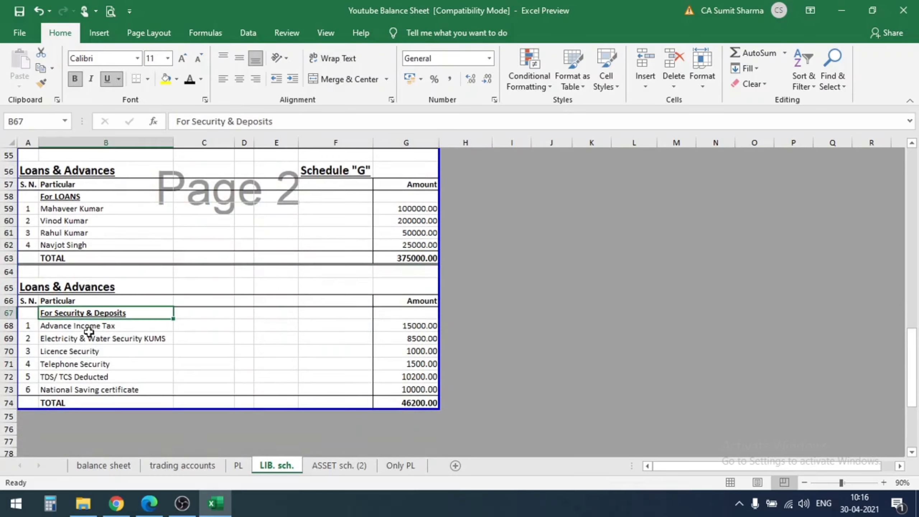
{"action": "left_click", "coordinate": [77, 325]}
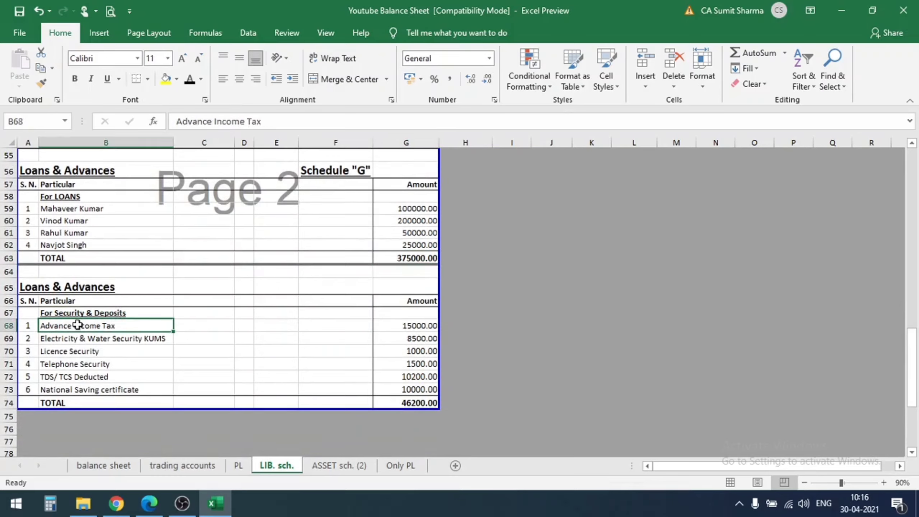
{"action": "left_click", "coordinate": [75, 340]}
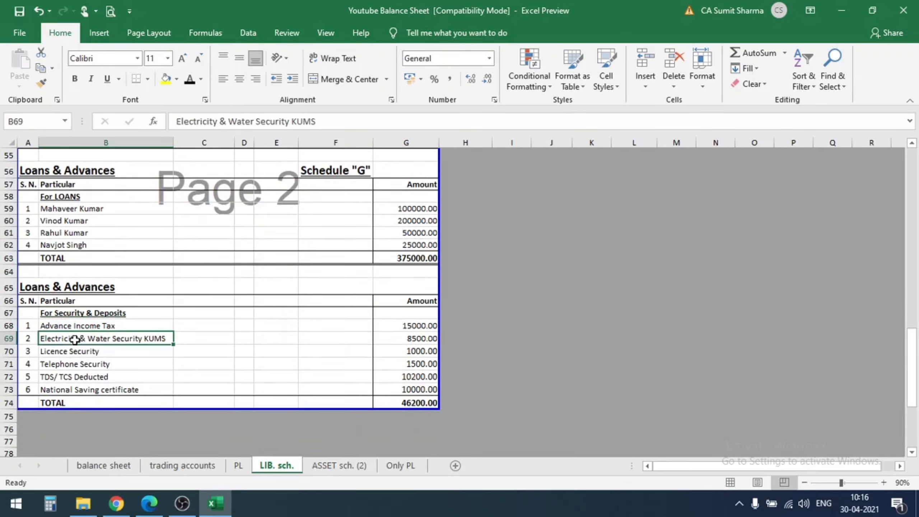
{"action": "left_click", "coordinate": [74, 351]}
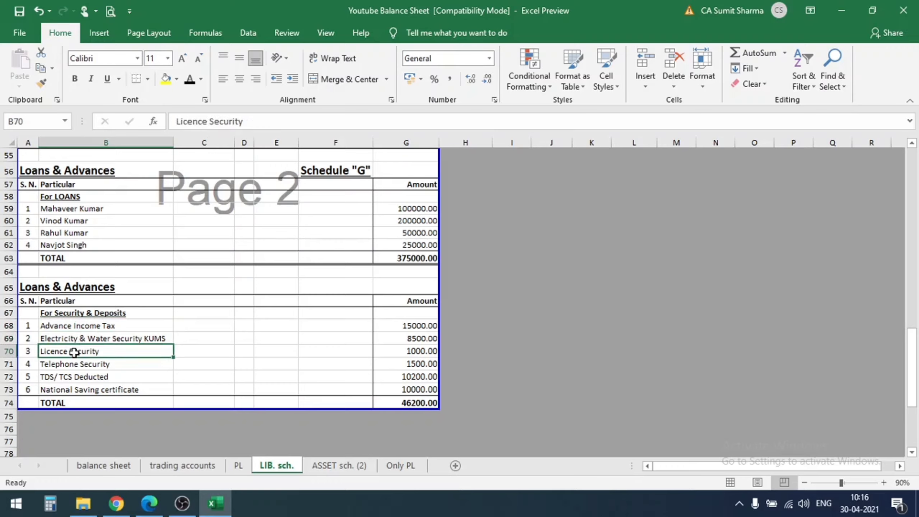
{"action": "left_click", "coordinate": [83, 364]}
{"action": "left_click", "coordinate": [73, 376]}
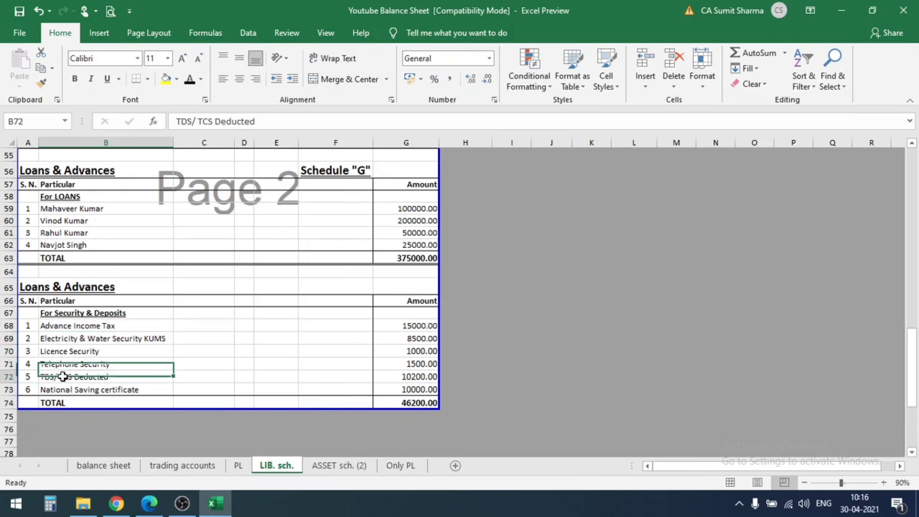
{"action": "left_click", "coordinate": [77, 390]}
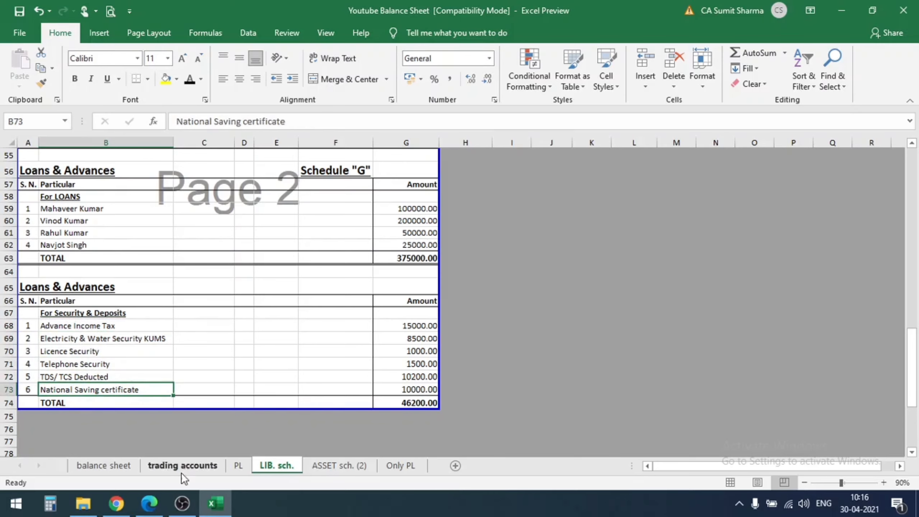
Return to the balance sheet and locate the Schedule "G" reference under Security Deposits
{"action": "left_click", "coordinate": [115, 466]}
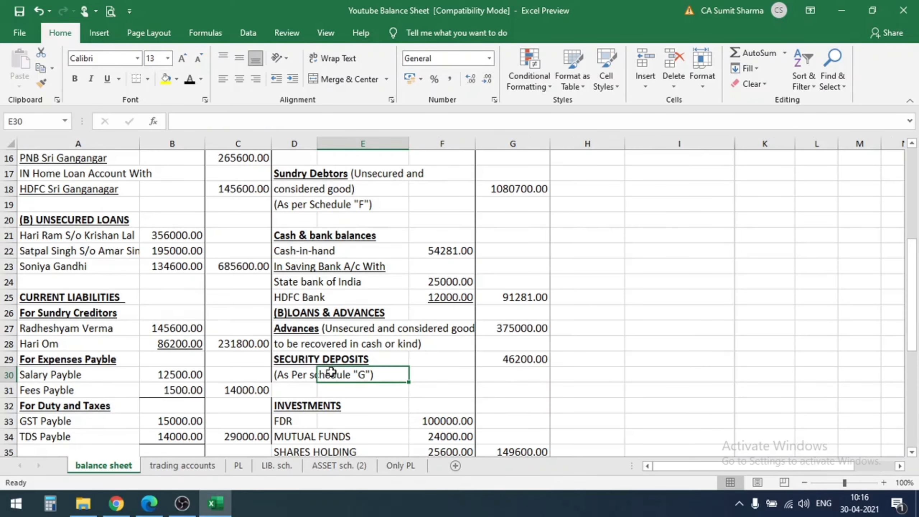
{"action": "left_click", "coordinate": [291, 375]}
{"action": "left_click", "coordinate": [291, 389]}
{"action": "left_click", "coordinate": [291, 378]}
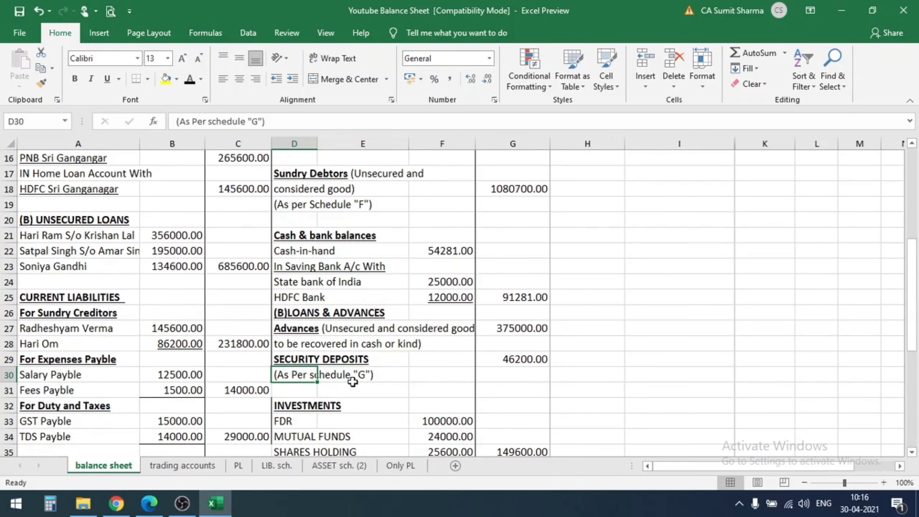
Review the Investments heading and the FDR and Mutual Funds entries with their amounts on the balance sheet
{"action": "scroll", "coordinate": [353, 381], "scroll_direction": "down", "scroll_amount": 2}
{"action": "left_click", "coordinate": [287, 312]}
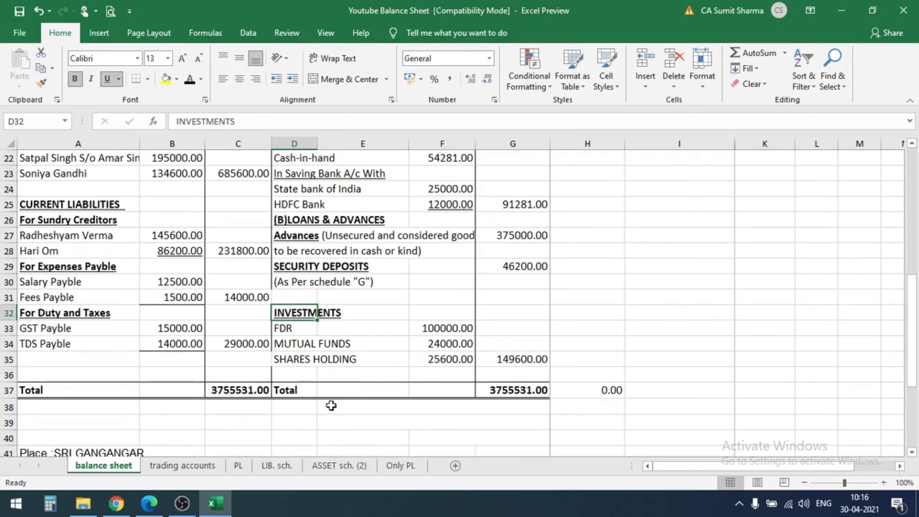
{"action": "key", "text": "Down"}
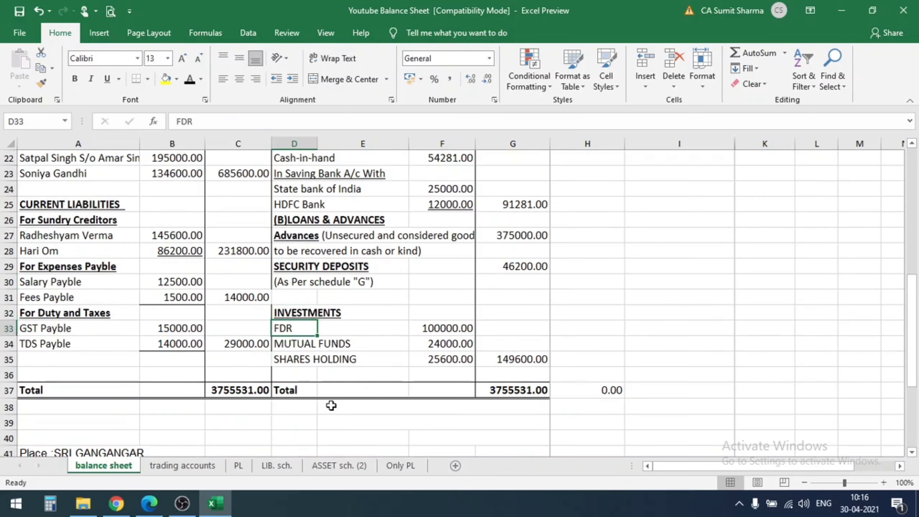
{"action": "key", "text": "Right"}
{"action": "key", "text": "Right"}
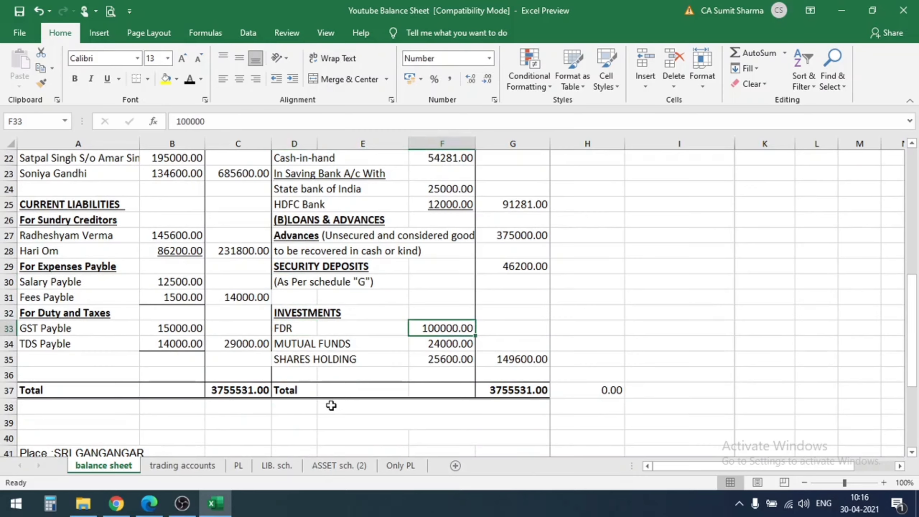
{"action": "left_click", "coordinate": [287, 343]}
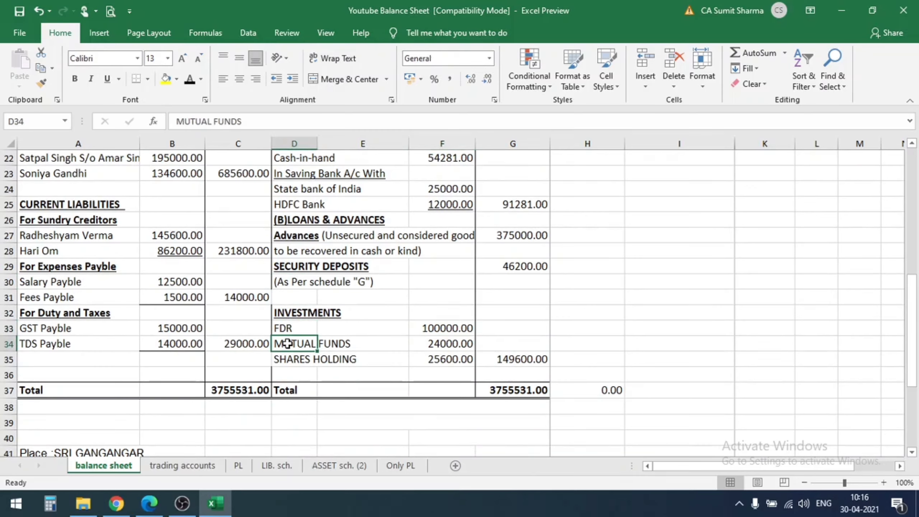
{"action": "left_click", "coordinate": [444, 344]}
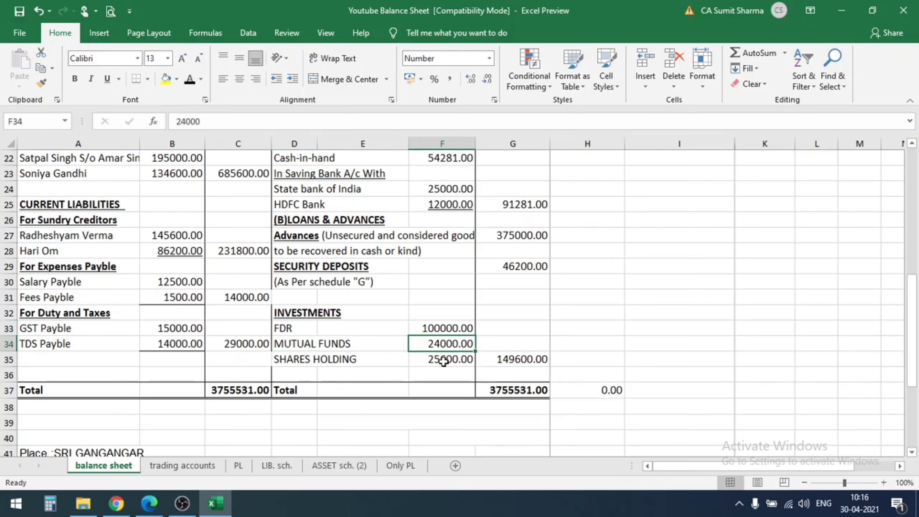
Examine the Shares Holding entry and its amount under Investments, and switch to the LIB. sch. sheet
{"action": "left_click", "coordinate": [294, 360]}
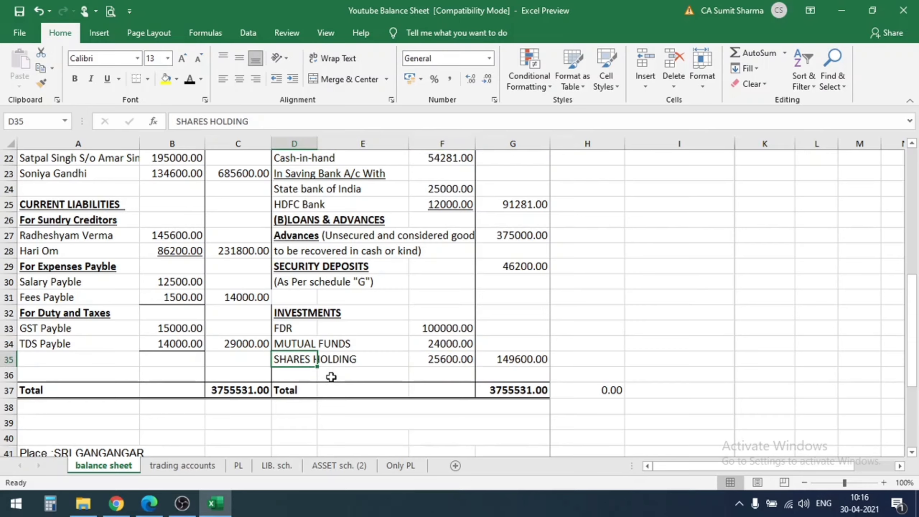
{"action": "left_click", "coordinate": [432, 361]}
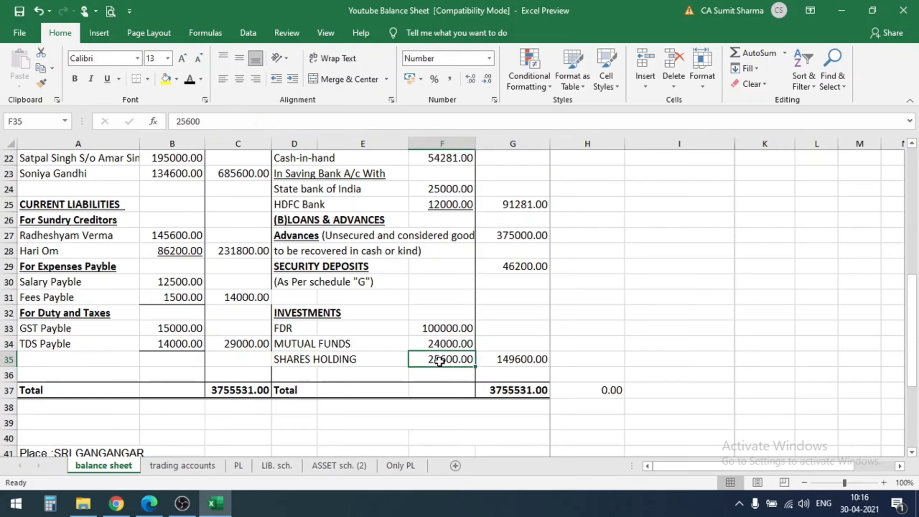
{"action": "left_click", "coordinate": [299, 364]}
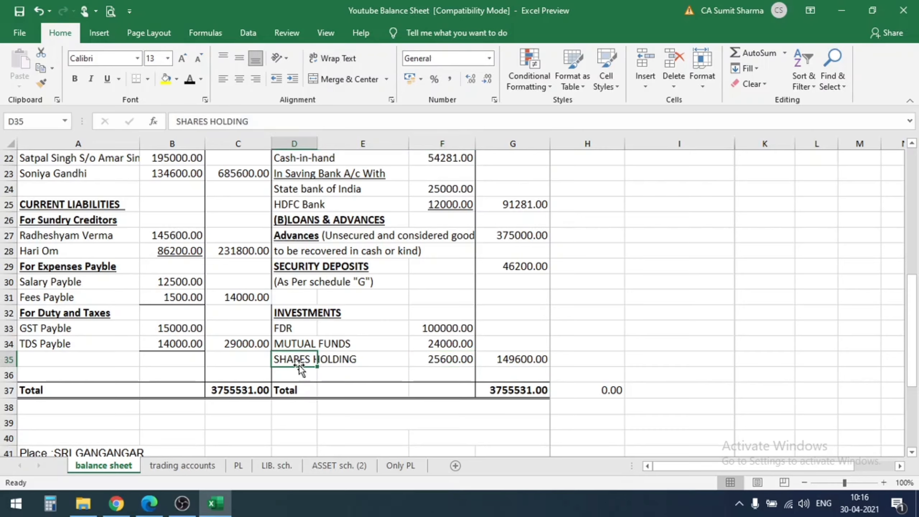
{"action": "left_click", "coordinate": [276, 465]}
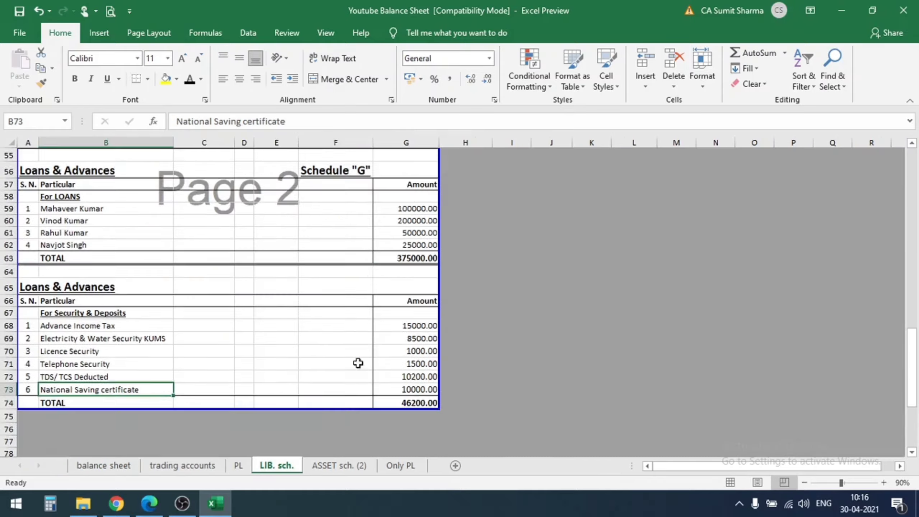
Review the partner's capital account in Schedule "A", checking the space below Agriculture Income and the SBI Life Policy (80C) entry
{"action": "scroll", "coordinate": [352, 366], "scroll_direction": "up", "scroll_amount": 20}
{"action": "left_click", "coordinate": [249, 321]}
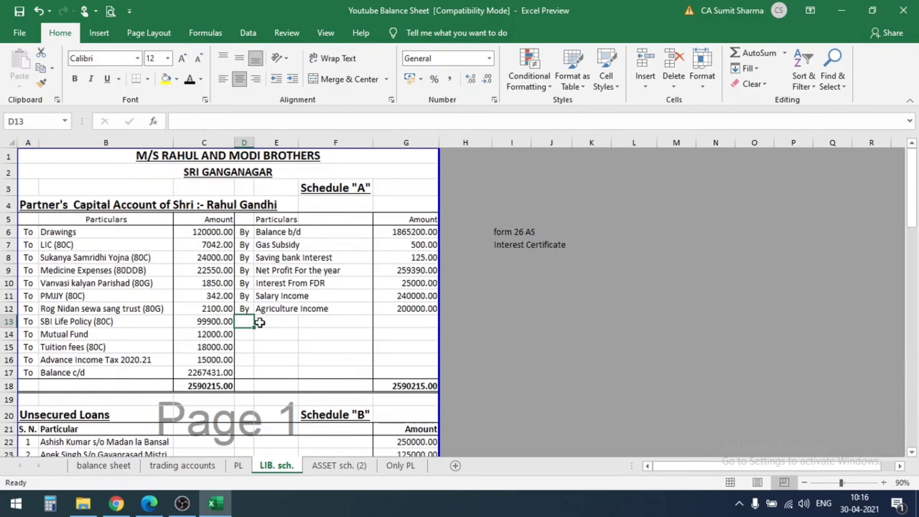
{"action": "left_click", "coordinate": [263, 321]}
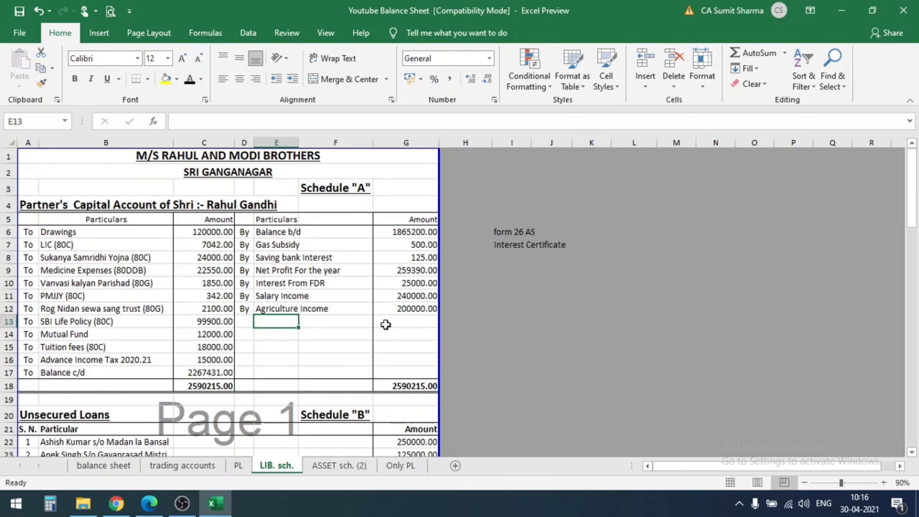
{"action": "left_click", "coordinate": [62, 321]}
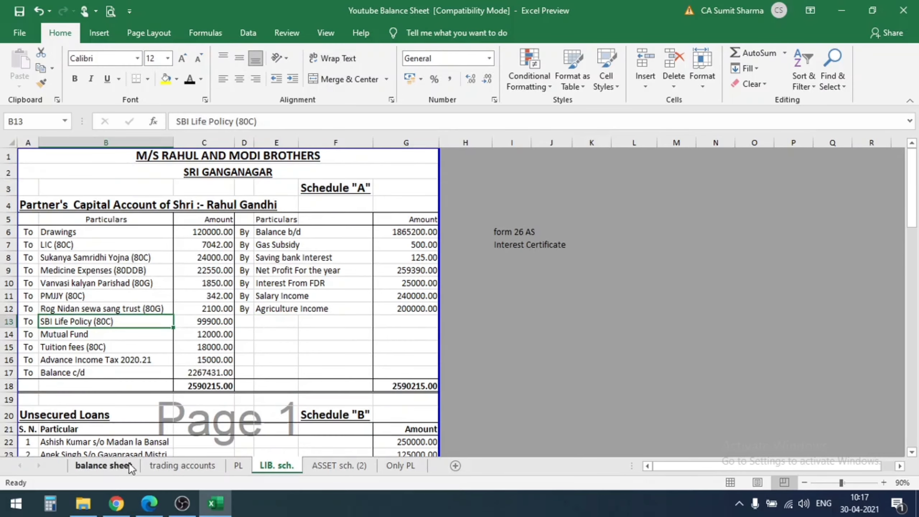
Return to the balance sheet and compare the liabilities total with the assets total
{"action": "left_click", "coordinate": [105, 465]}
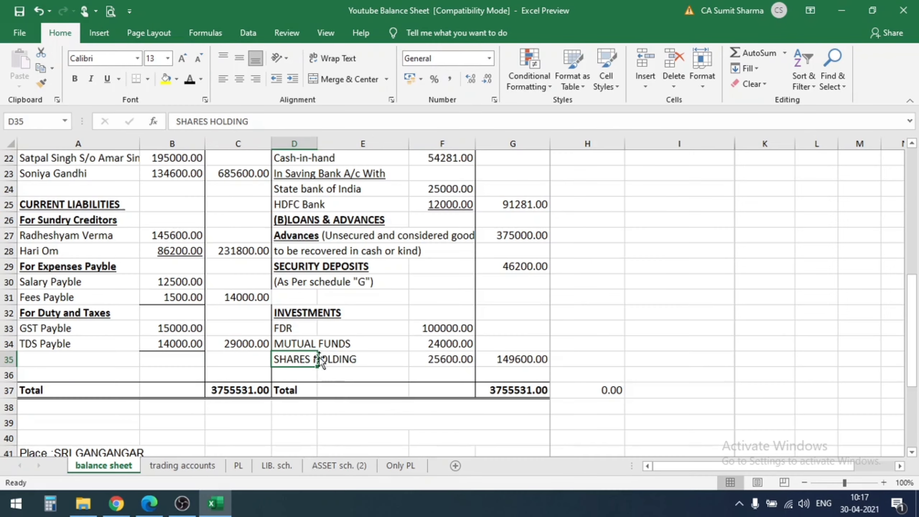
{"action": "left_click", "coordinate": [227, 391]}
{"action": "left_click", "coordinate": [496, 391]}
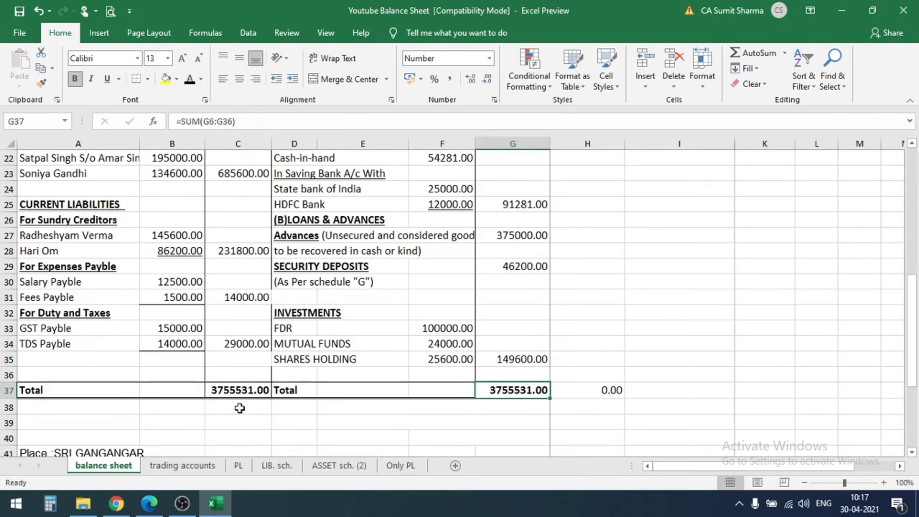
Review the Place and Date lines below the balance sheet and the blank signing area opposite them
{"action": "scroll", "coordinate": [217, 417], "scroll_direction": "down", "scroll_amount": 2}
{"action": "left_click", "coordinate": [41, 359]}
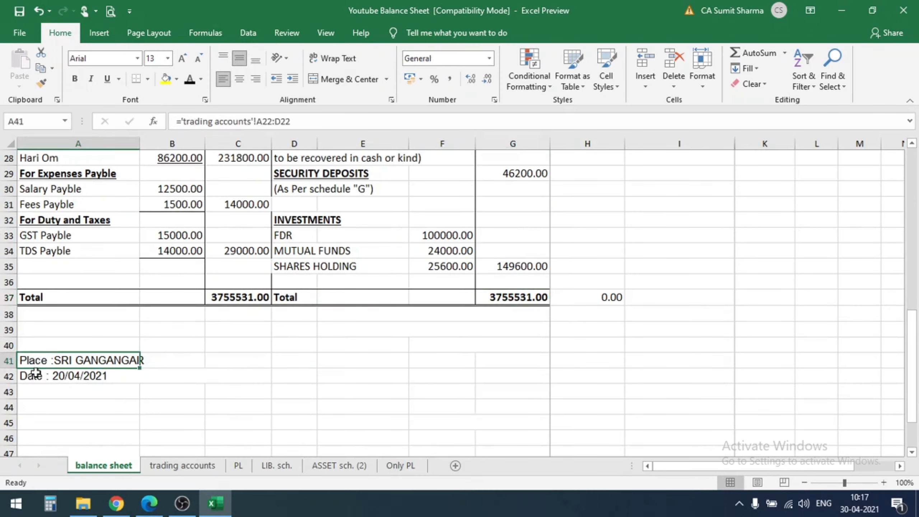
{"action": "left_click", "coordinate": [35, 372]}
{"action": "left_click", "coordinate": [42, 358]}
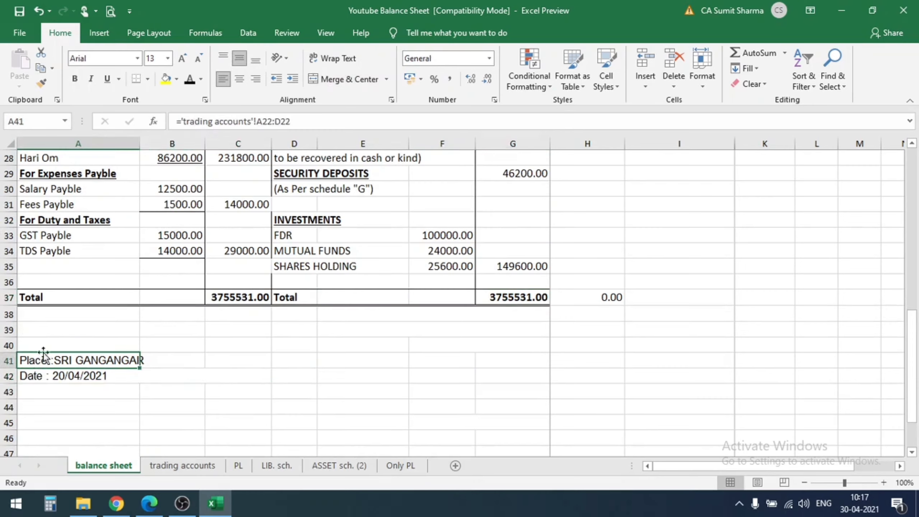
{"action": "left_click", "coordinate": [454, 368]}
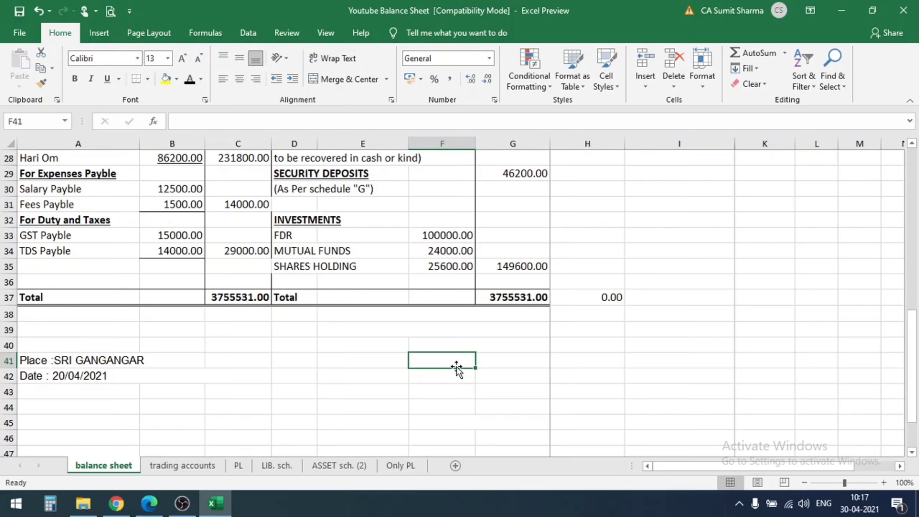
Hide the trading accounts sheet
{"action": "scroll", "coordinate": [457, 368], "scroll_direction": "up", "scroll_amount": 9}
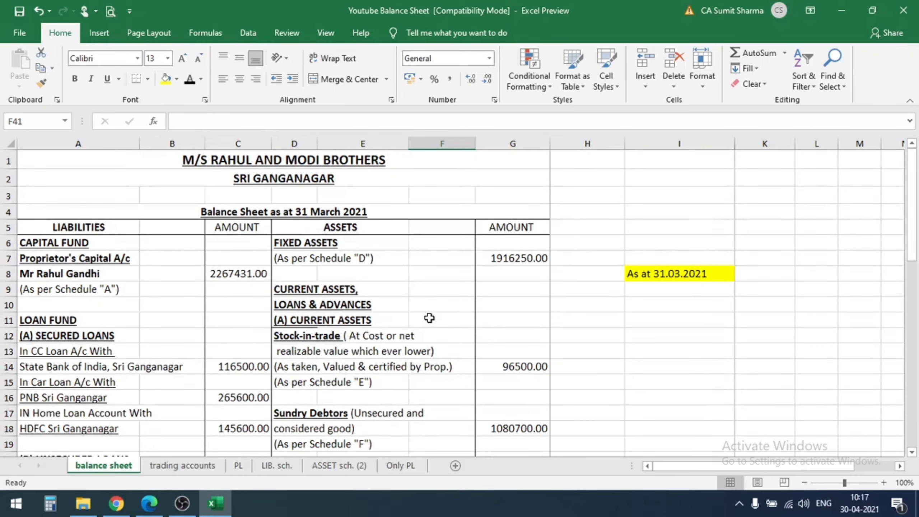
{"action": "left_click", "coordinate": [177, 464]}
{"action": "right_click", "coordinate": [177, 464]}
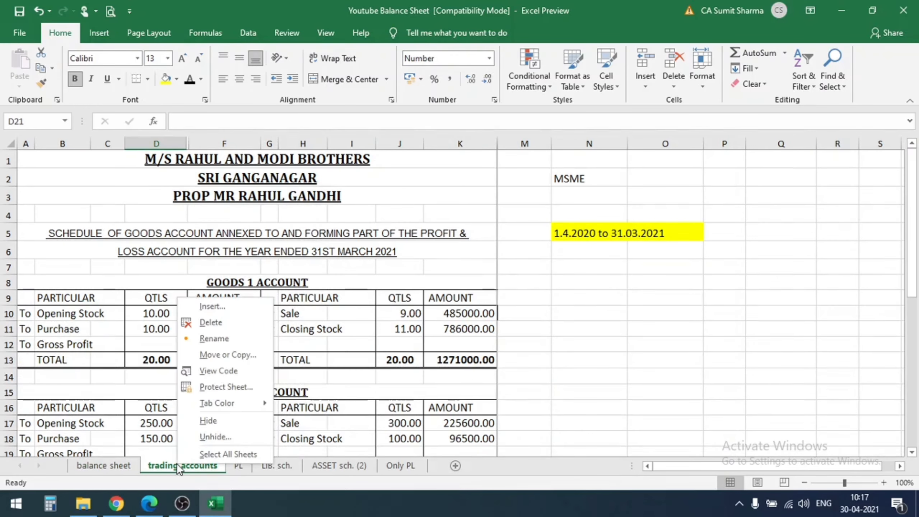
{"action": "left_click", "coordinate": [216, 420]}
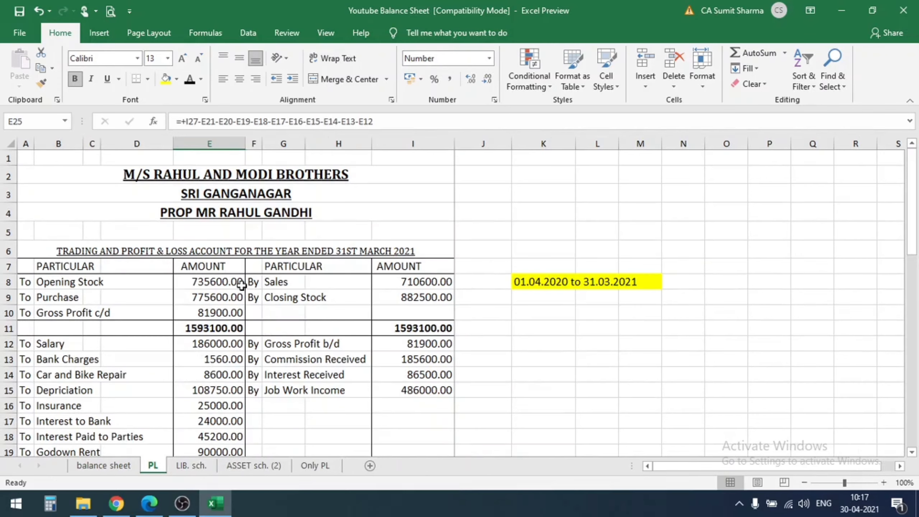
Review the trading section and the profit and loss entries on the PL sheet, and hide that sheet
{"action": "left_click_drag", "start_coordinate": [245, 252], "coordinate": [245, 310]}
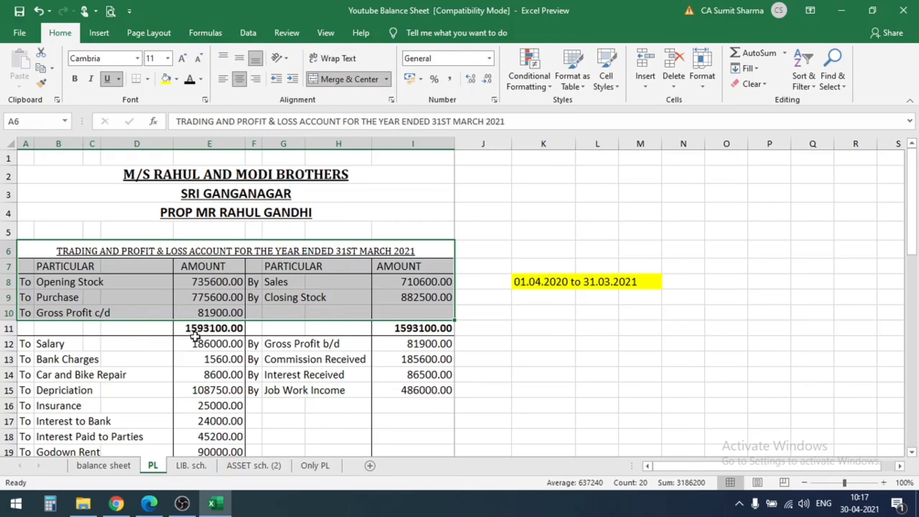
{"action": "left_click_drag", "start_coordinate": [203, 344], "coordinate": [219, 376]}
{"action": "left_click", "coordinate": [302, 375]}
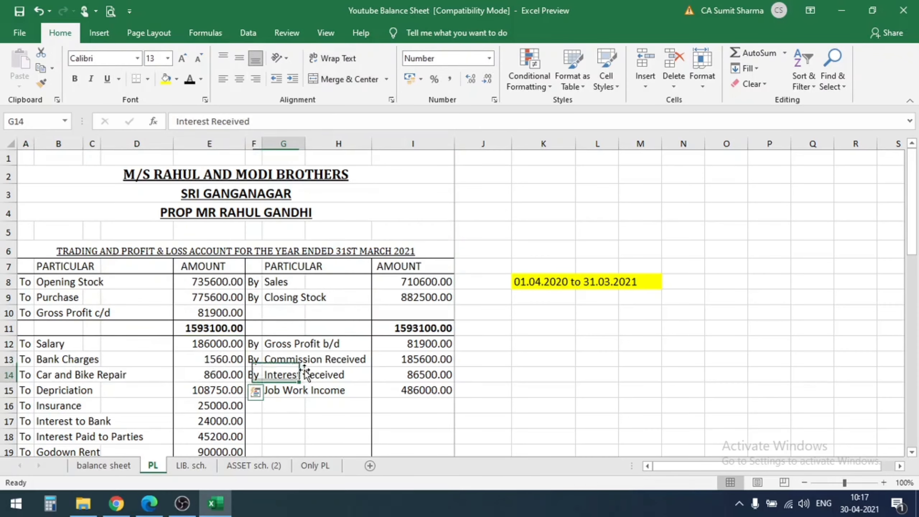
{"action": "right_click", "coordinate": [153, 467]}
{"action": "left_click", "coordinate": [182, 425]}
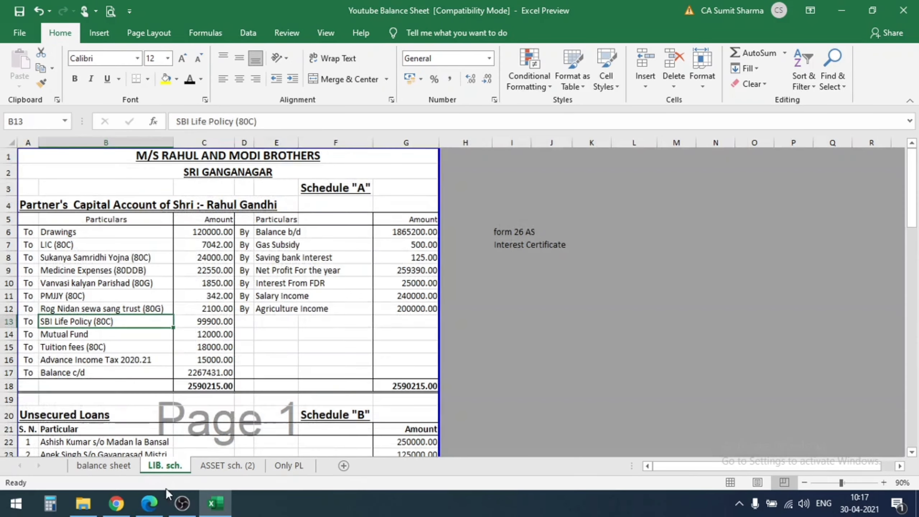
Look through the profit and loss account on the Only PL sheet and hide that sheet
{"action": "left_click", "coordinate": [289, 466]}
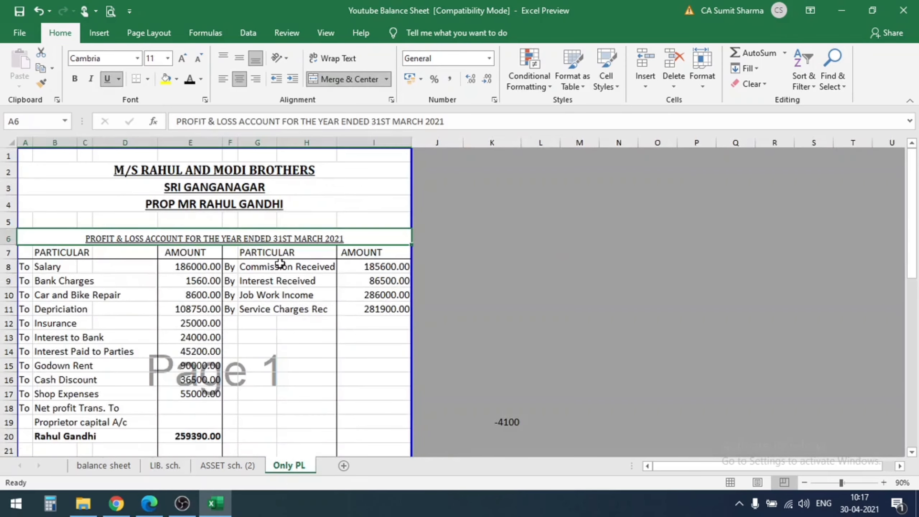
{"action": "scroll", "coordinate": [279, 263], "scroll_direction": "down", "scroll_amount": 3}
{"action": "scroll", "coordinate": [255, 328], "scroll_direction": "up", "scroll_amount": 3}
{"action": "right_click", "coordinate": [293, 466]}
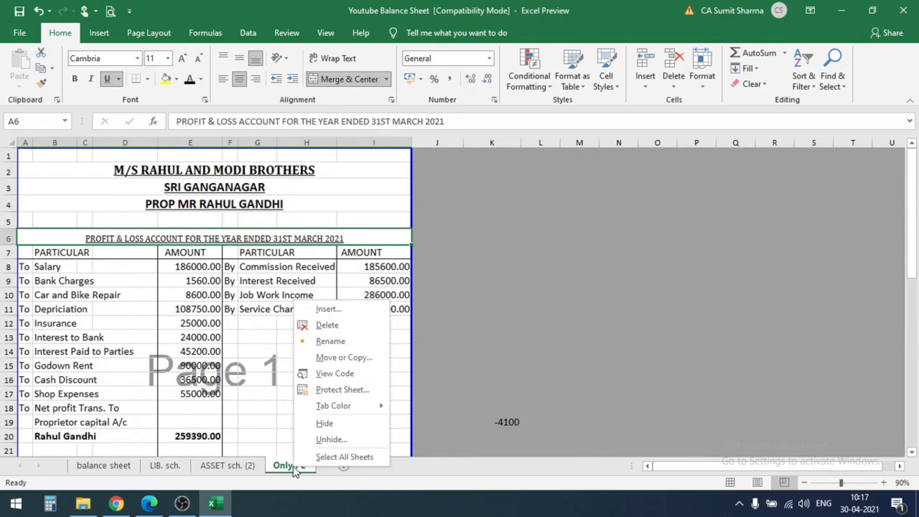
{"action": "left_click", "coordinate": [329, 425]}
Review the Schedule "A" capital account on the LIB. sch. sheet, covering the income entries, the deductions from Drawings down, and Balance c/d
{"action": "left_click", "coordinate": [165, 466]}
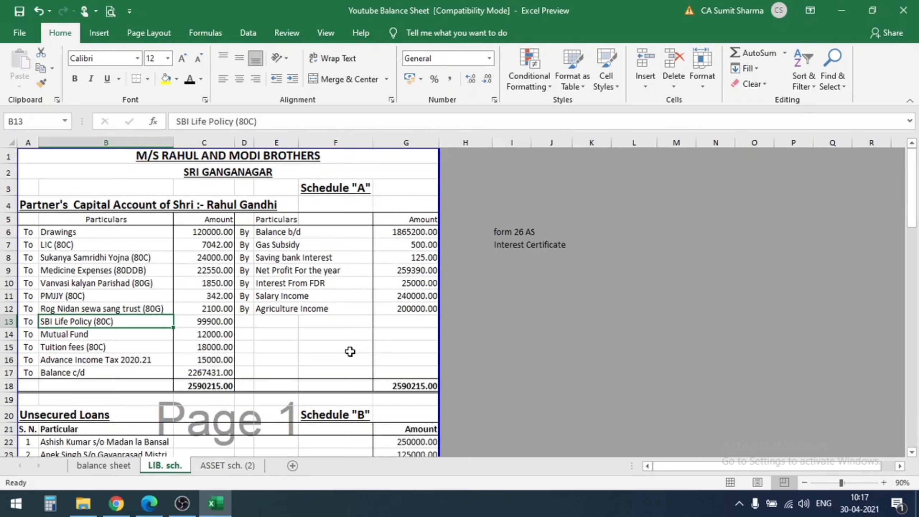
{"action": "left_click_drag", "start_coordinate": [43, 210], "coordinate": [433, 411]}
{"action": "left_click", "coordinate": [268, 243]}
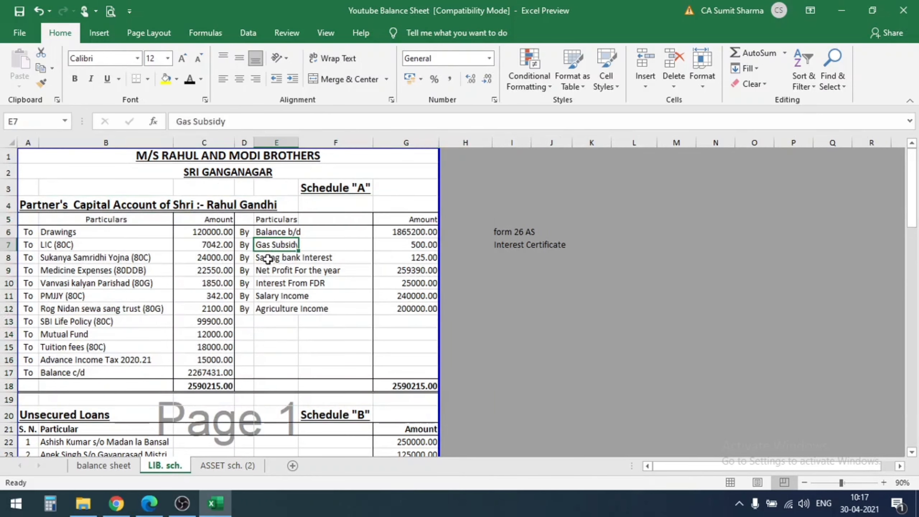
{"action": "left_click", "coordinate": [268, 296]}
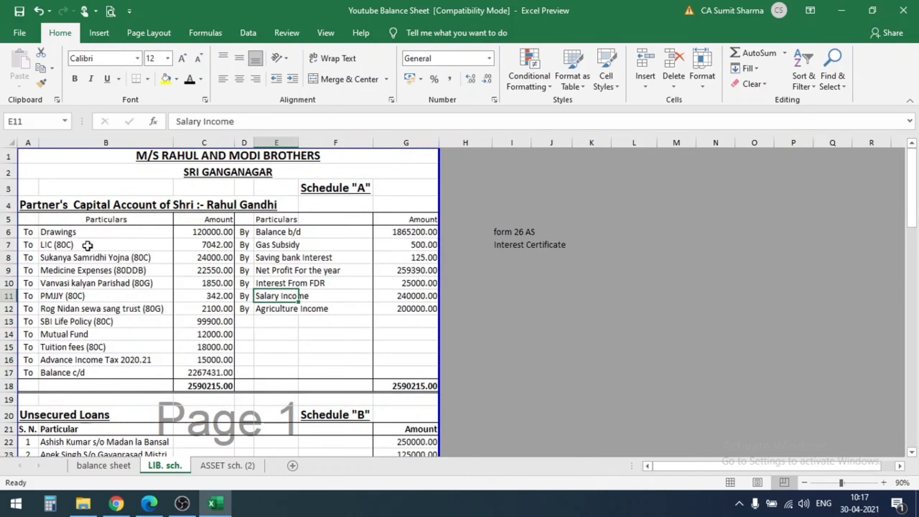
{"action": "left_click_drag", "start_coordinate": [83, 232], "coordinate": [86, 352]}
{"action": "left_click", "coordinate": [216, 371]}
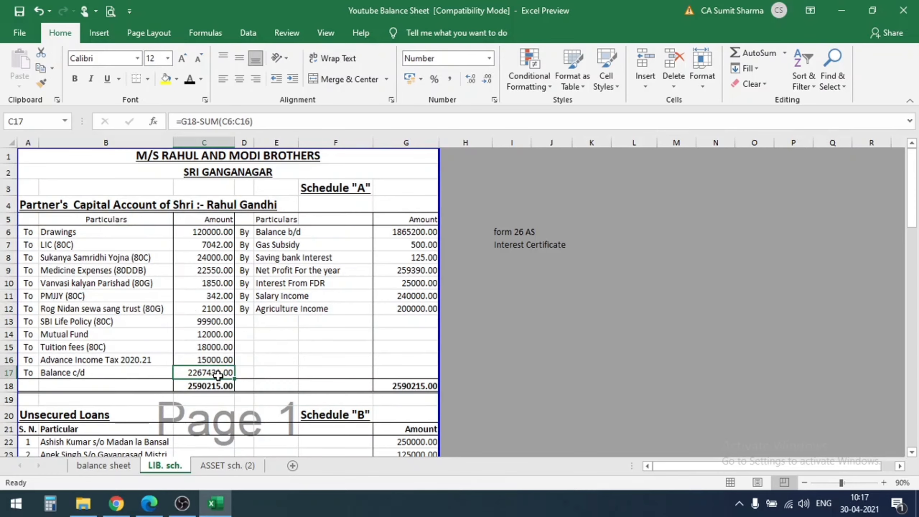
Return to the balance sheet and review its Liabilities and Assets columns
{"action": "left_click", "coordinate": [123, 466]}
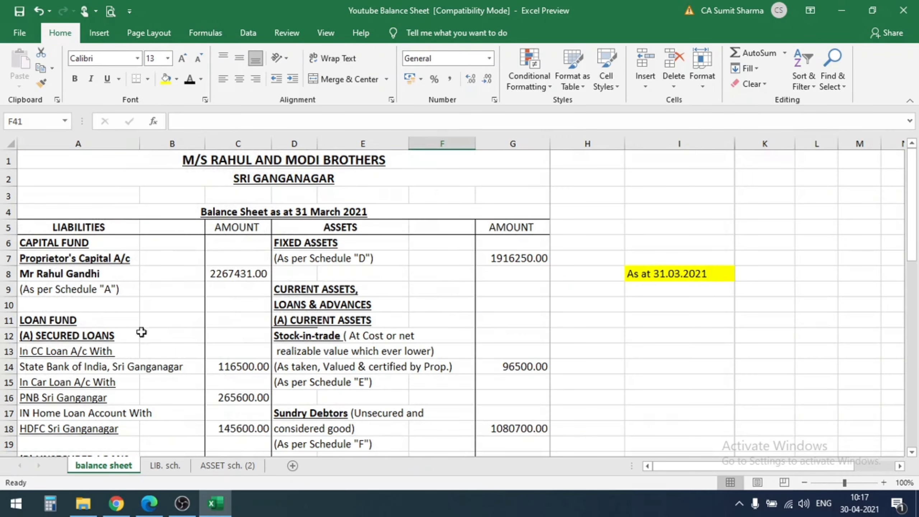
{"action": "left_click", "coordinate": [108, 144]}
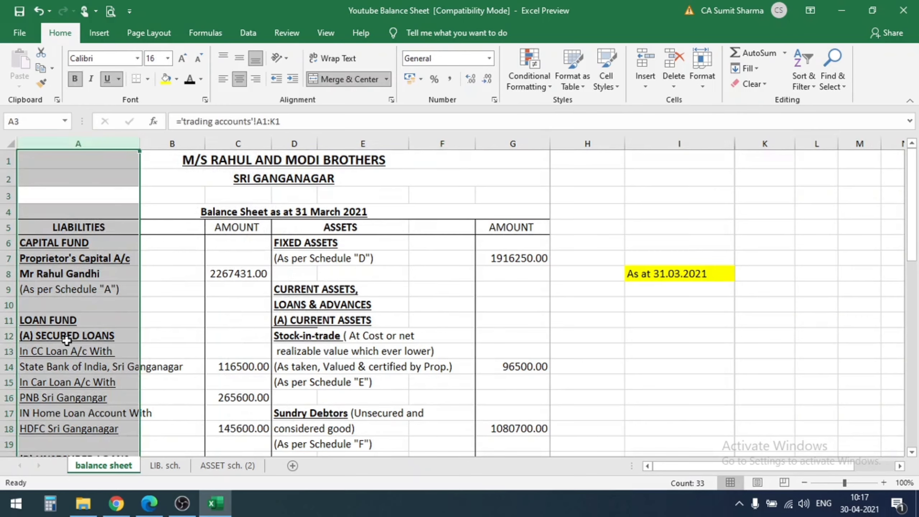
{"action": "left_click", "coordinate": [172, 308]}
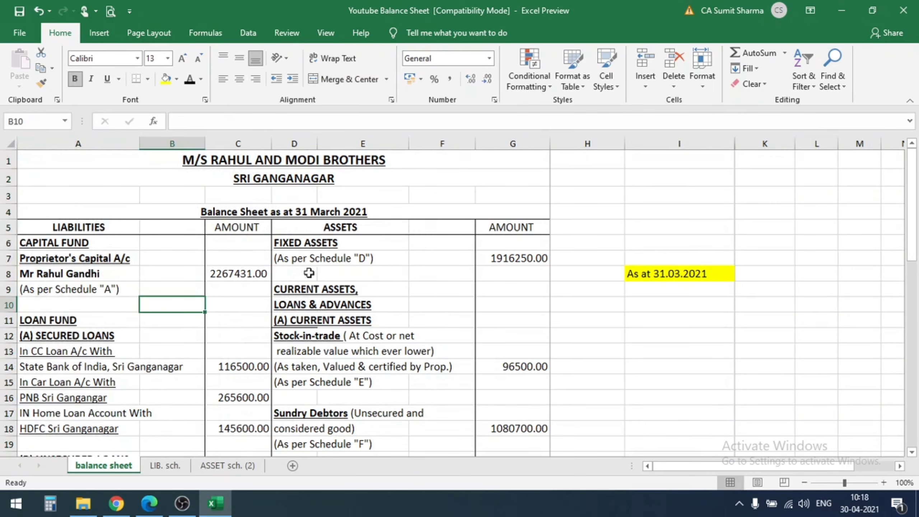
{"action": "left_click", "coordinate": [393, 141]}
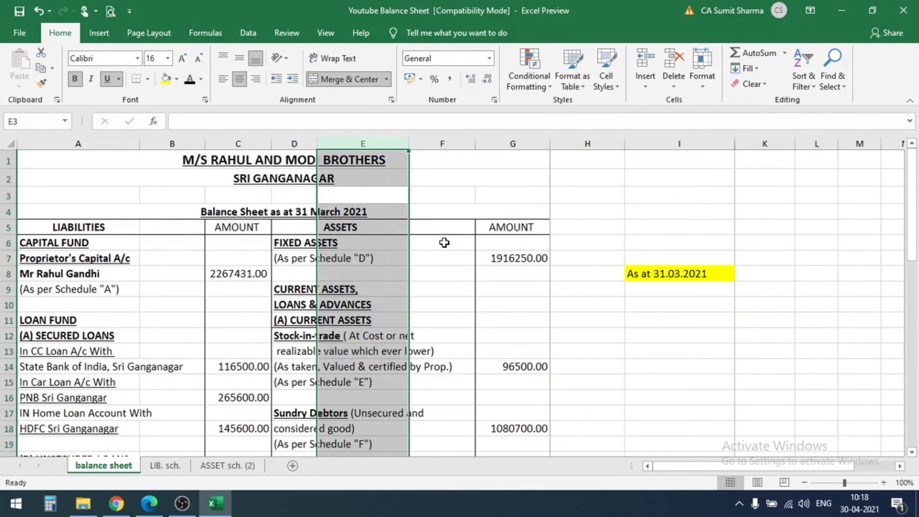
{"action": "left_click", "coordinate": [444, 258]}
Check the liabilities total against the assets total in row 37 of the balance sheet
{"action": "scroll", "coordinate": [442, 257], "scroll_direction": "down", "scroll_amount": 8}
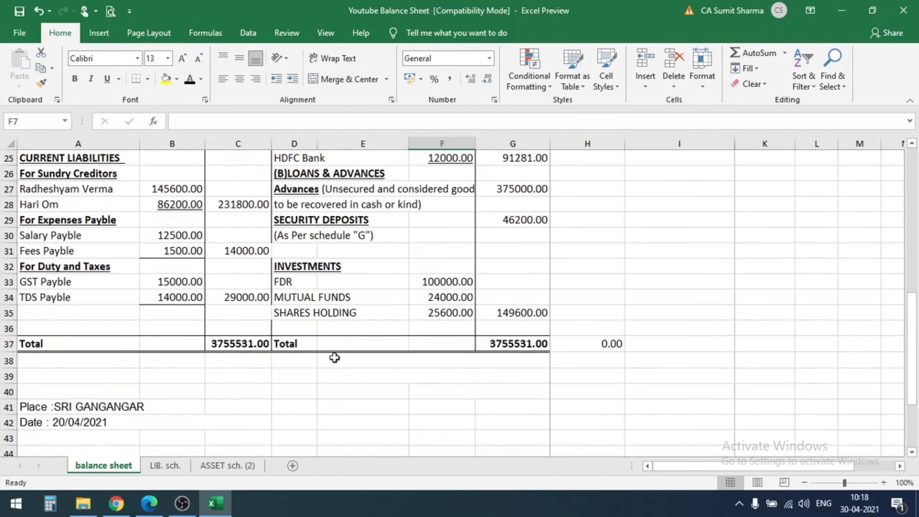
{"action": "left_click", "coordinate": [266, 341]}
{"action": "left_click", "coordinate": [529, 342]}
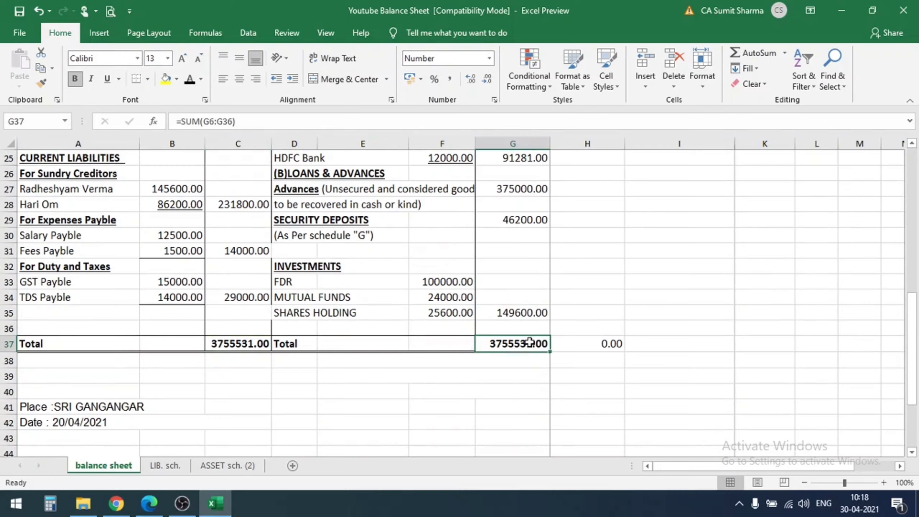